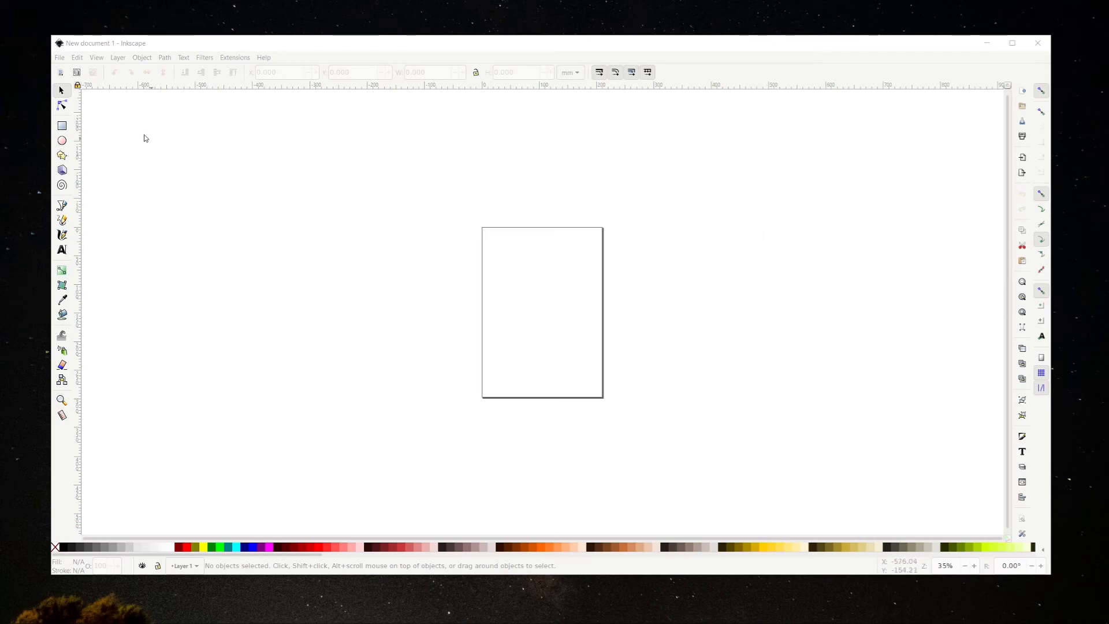
# Step: Open the image Bat1.jpg from the Inkscape Demo folder and maximize its document window
pyautogui.click(60, 58)
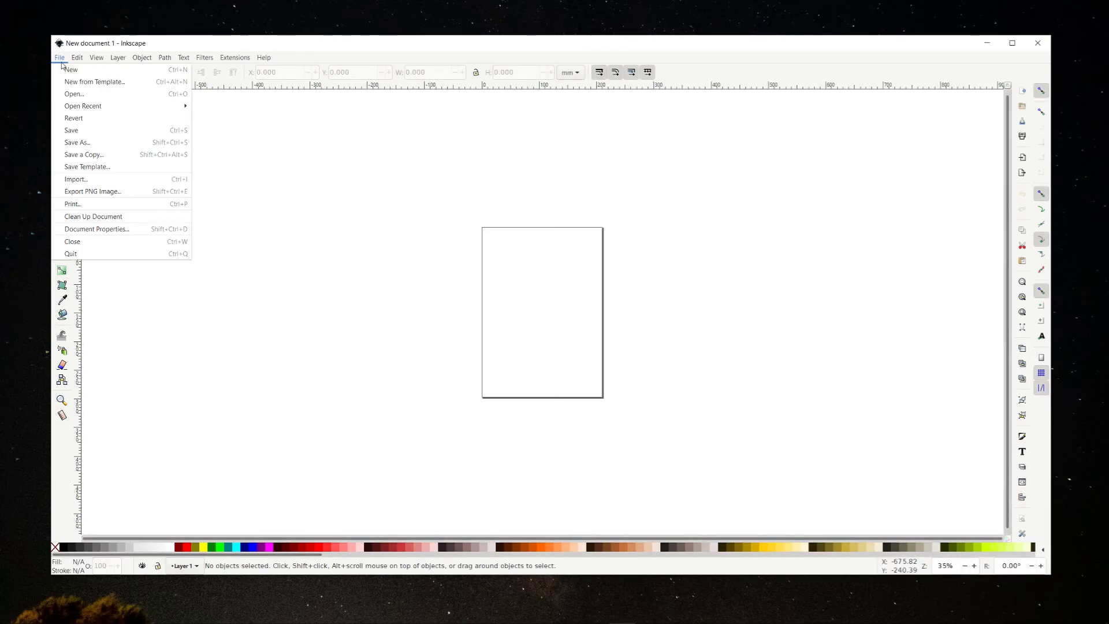
pyautogui.click(75, 94)
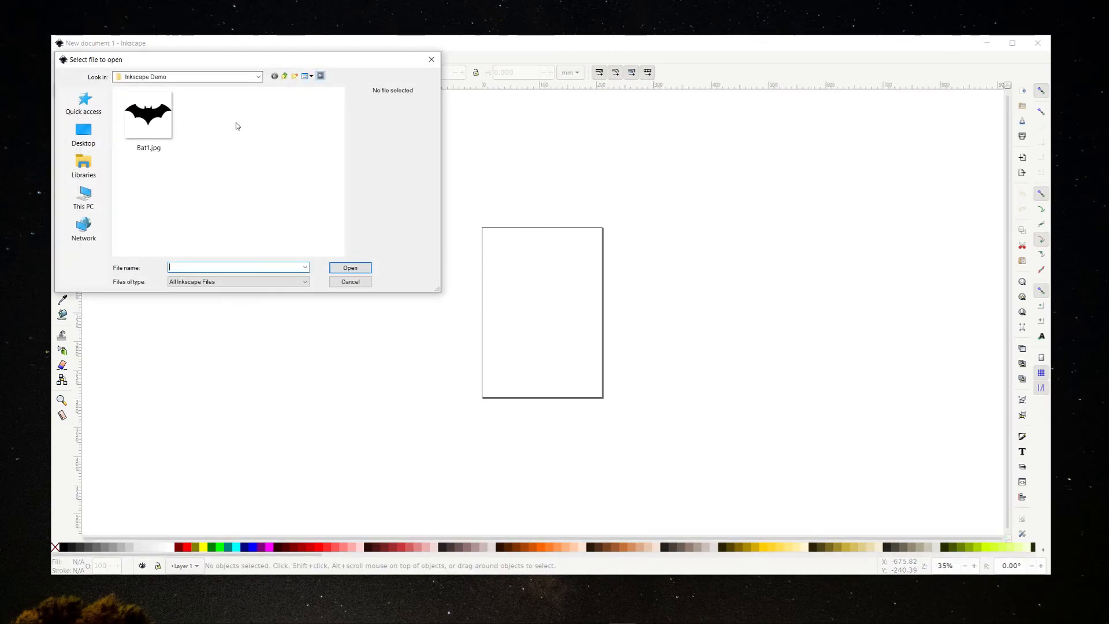
pyautogui.click(147, 136)
pyautogui.click(357, 267)
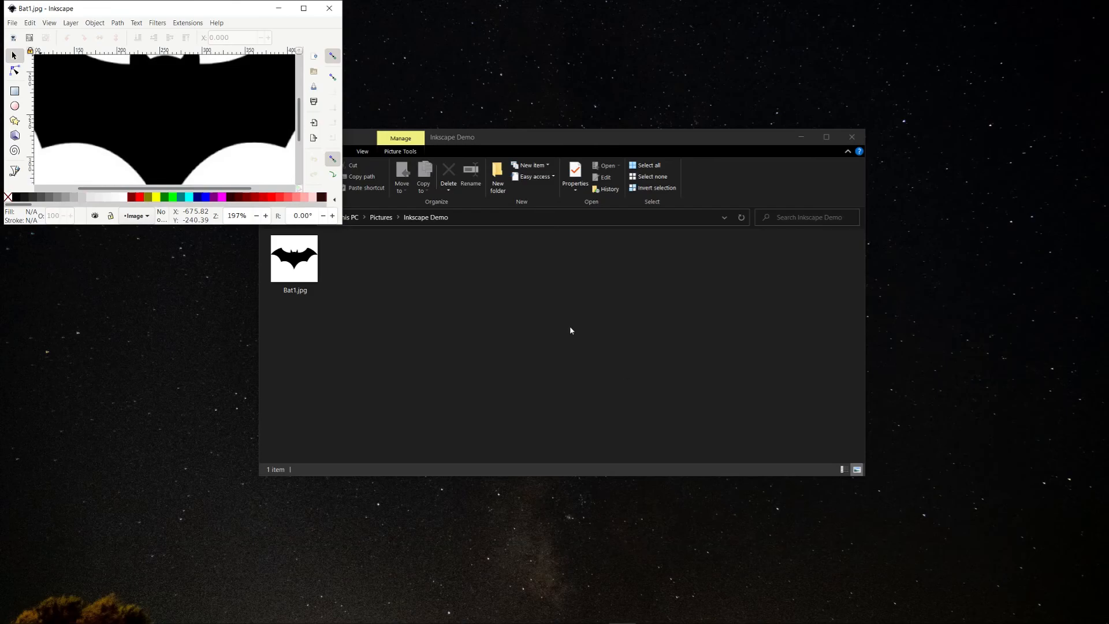
pyautogui.moveTo(241, 9); pyautogui.dragTo(626, 189)
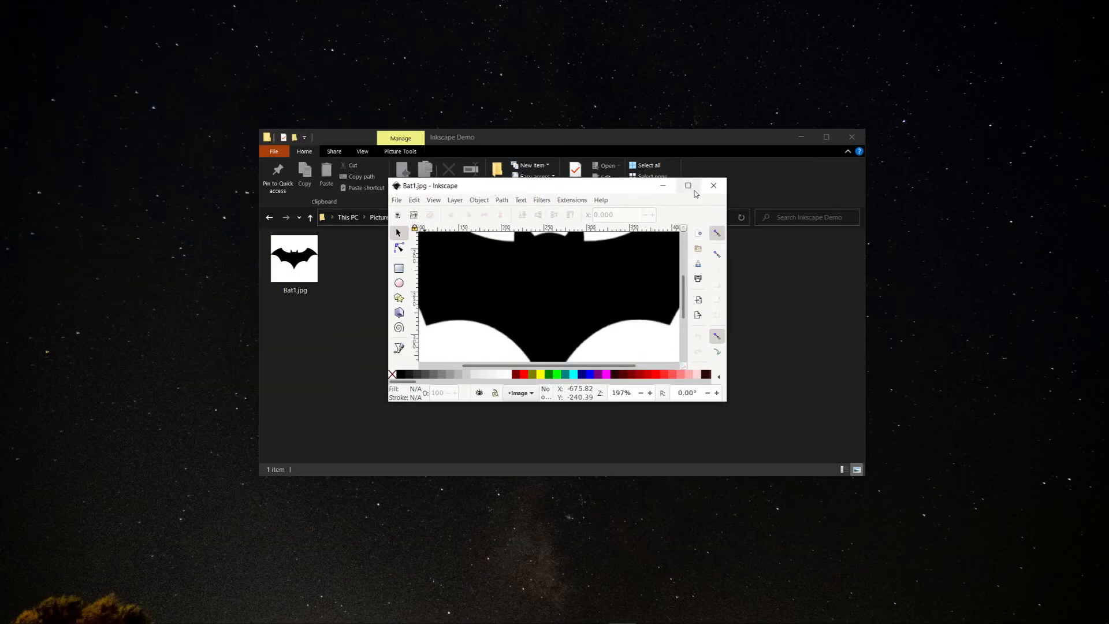
pyautogui.click(688, 184)
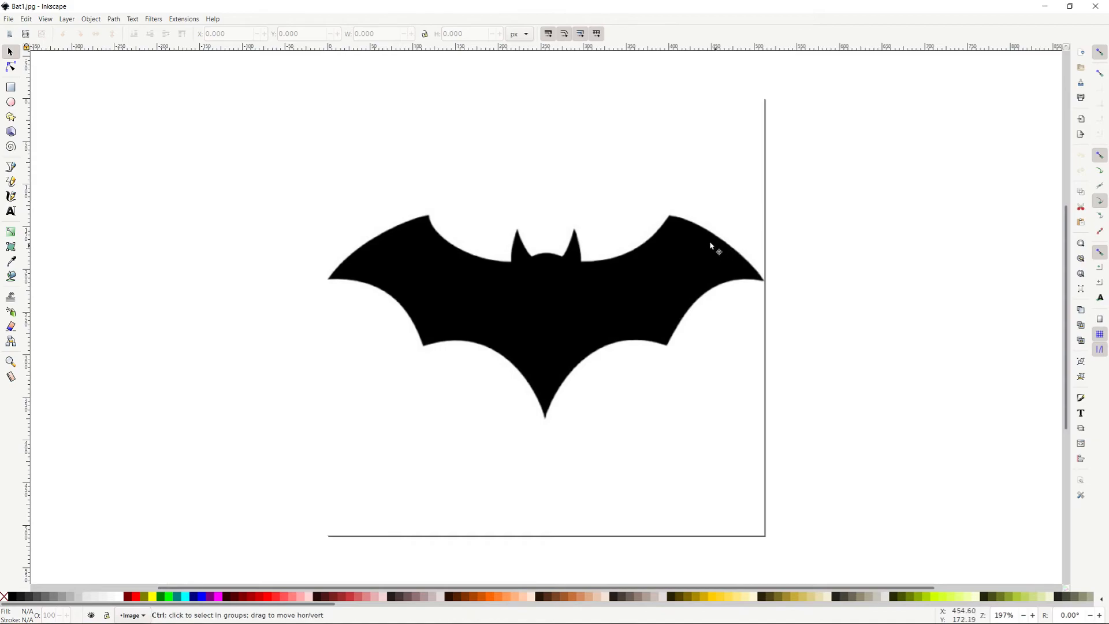
# Step: Examine the edge quality of the bat bitmap up close around the ears and head, then view the whole image
pyautogui.keyDown('ctrl'); pyautogui.scroll(8, 554, 257); pyautogui.keyUp('ctrl')
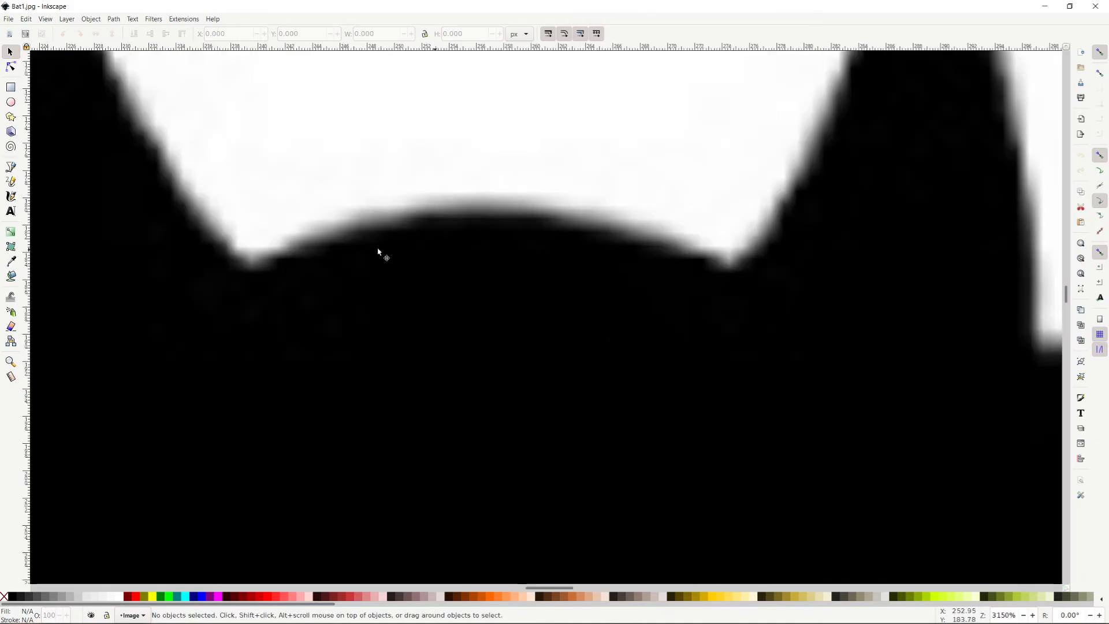
pyautogui.keyDown('ctrl'); pyautogui.scroll(-4, 411, 265); pyautogui.keyUp('ctrl')
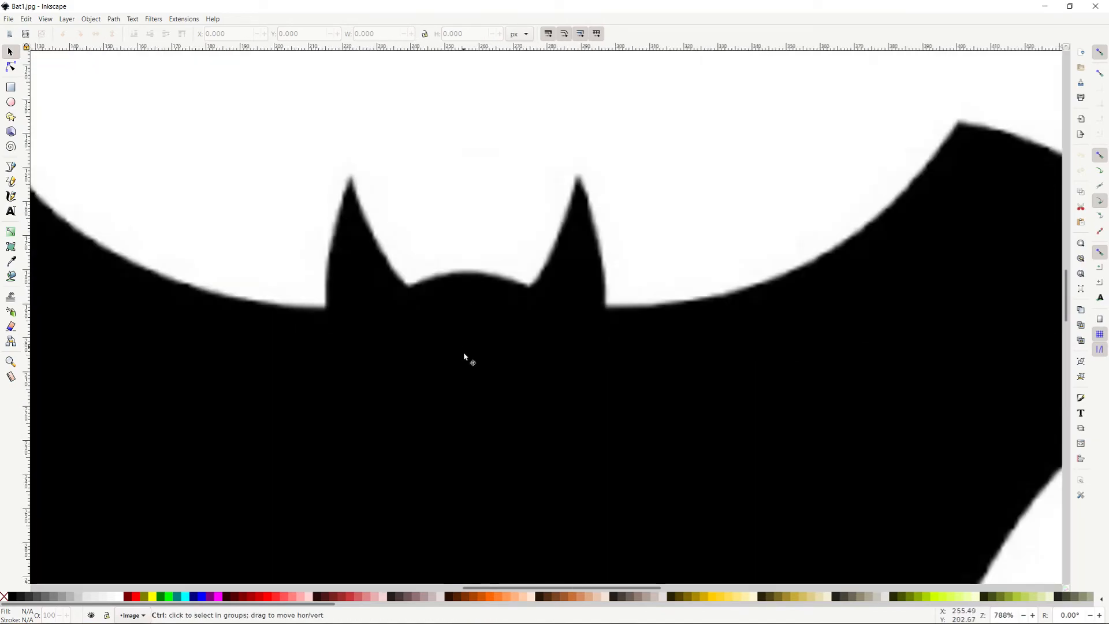
pyautogui.keyDown('ctrl'); pyautogui.scroll(-3, 464, 352); pyautogui.keyUp('ctrl')
pyautogui.scroll(-5, 473, 406)
pyautogui.scroll(-2, 553, 306)
pyautogui.scroll(3, 553, 306)
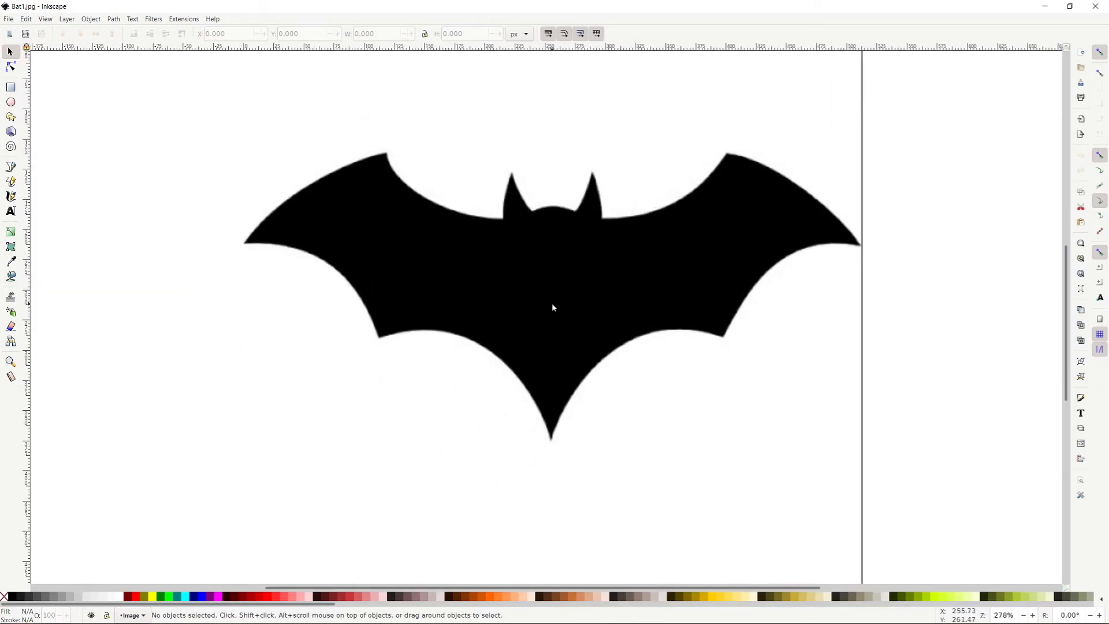
pyautogui.scroll(2, 553, 306)
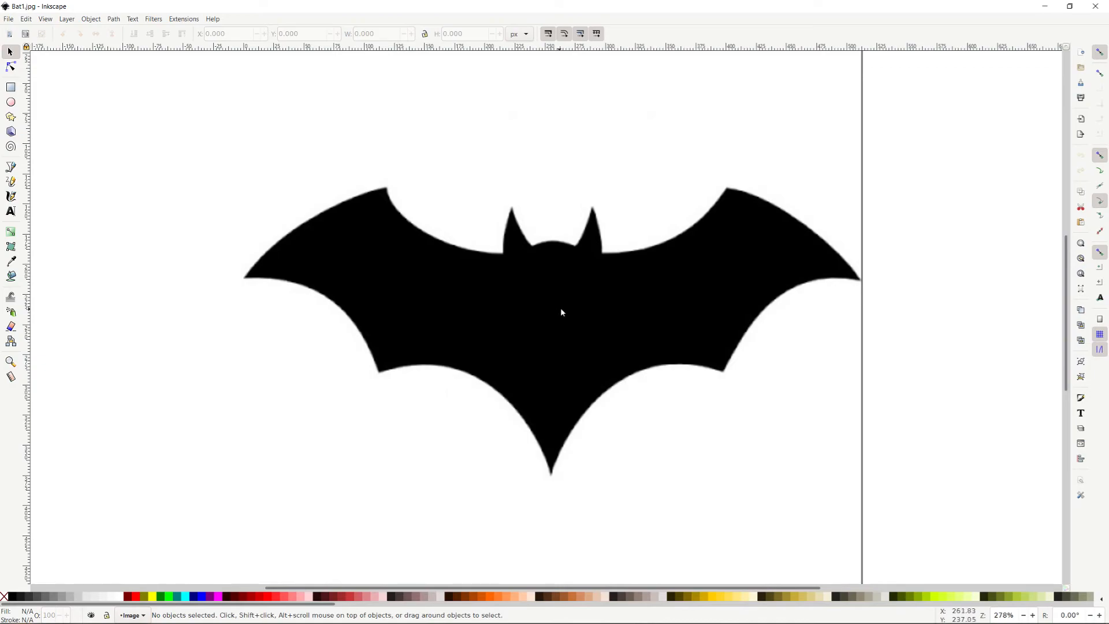
pyautogui.keyDown('ctrl'); pyautogui.scroll(-1, 561, 312); pyautogui.keyUp('ctrl')
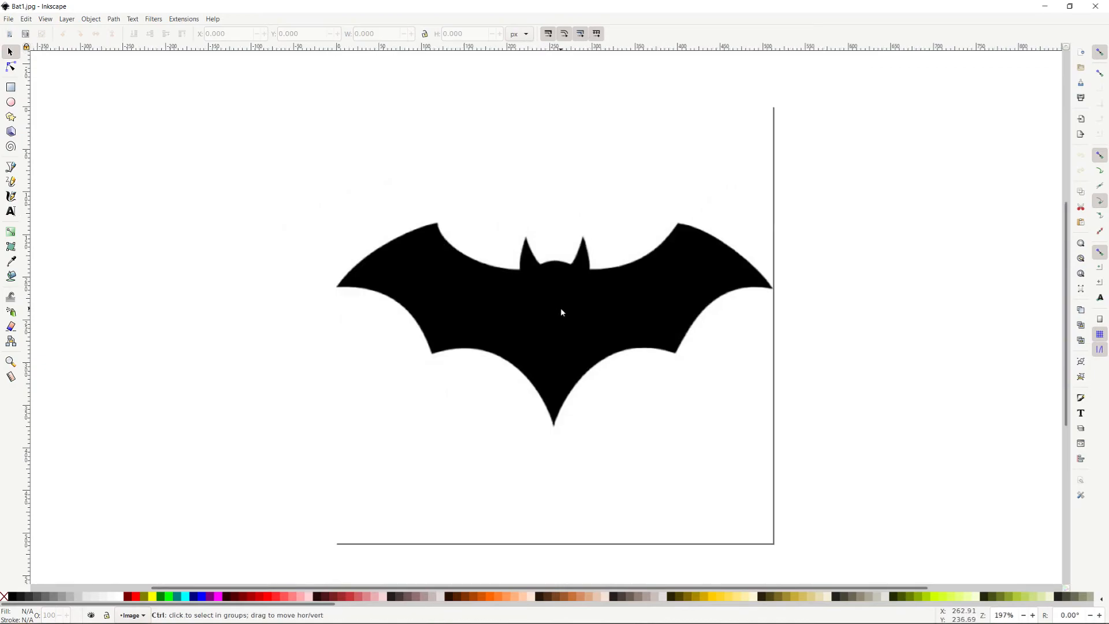
# Step: Trace the bat image into a vector path using a single-scan brightness cutoff with threshold 0.450
pyautogui.click(603, 206)
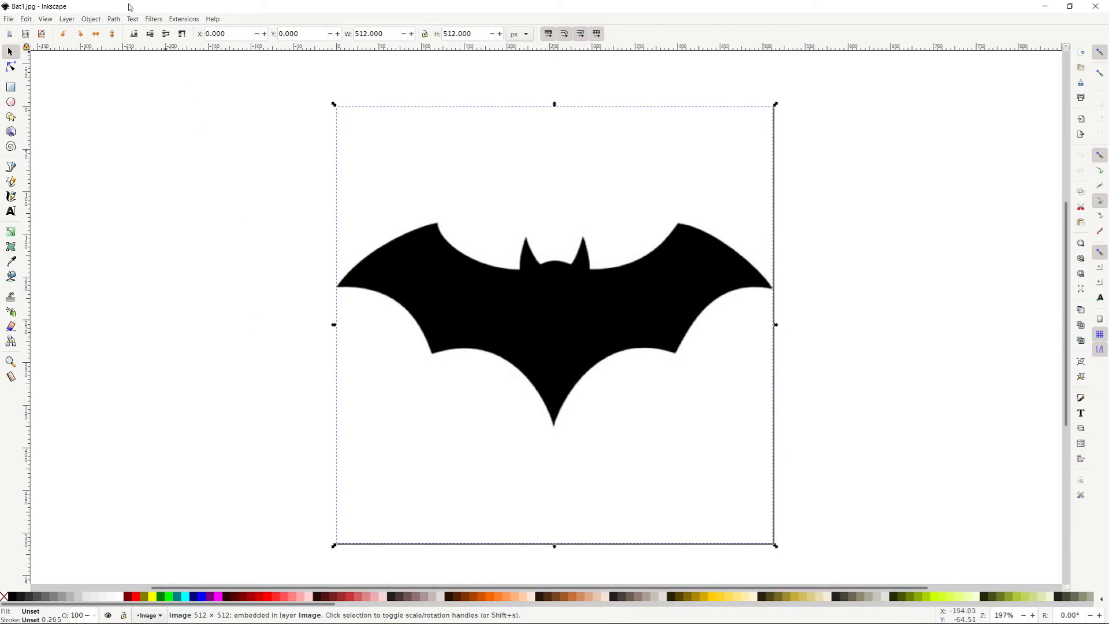
pyautogui.click(115, 20)
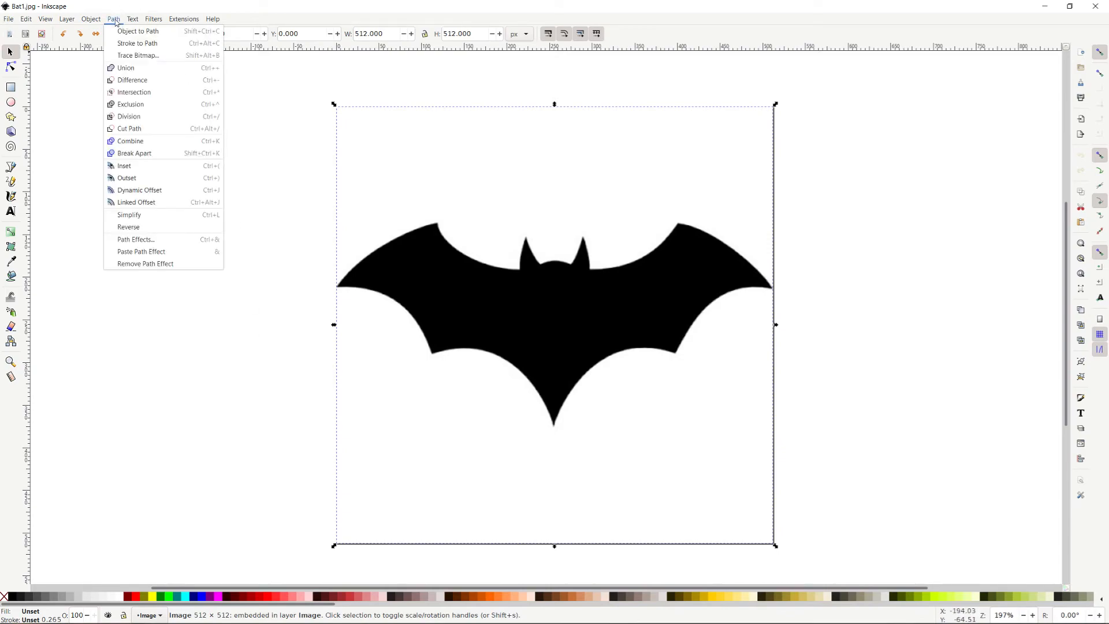
pyautogui.click(132, 56)
pyautogui.moveTo(468, 254)
pyautogui.mouseDown()
pyautogui.moveTo(141, 144)
pyautogui.moveTo(177, 151)
pyautogui.mouseUp()
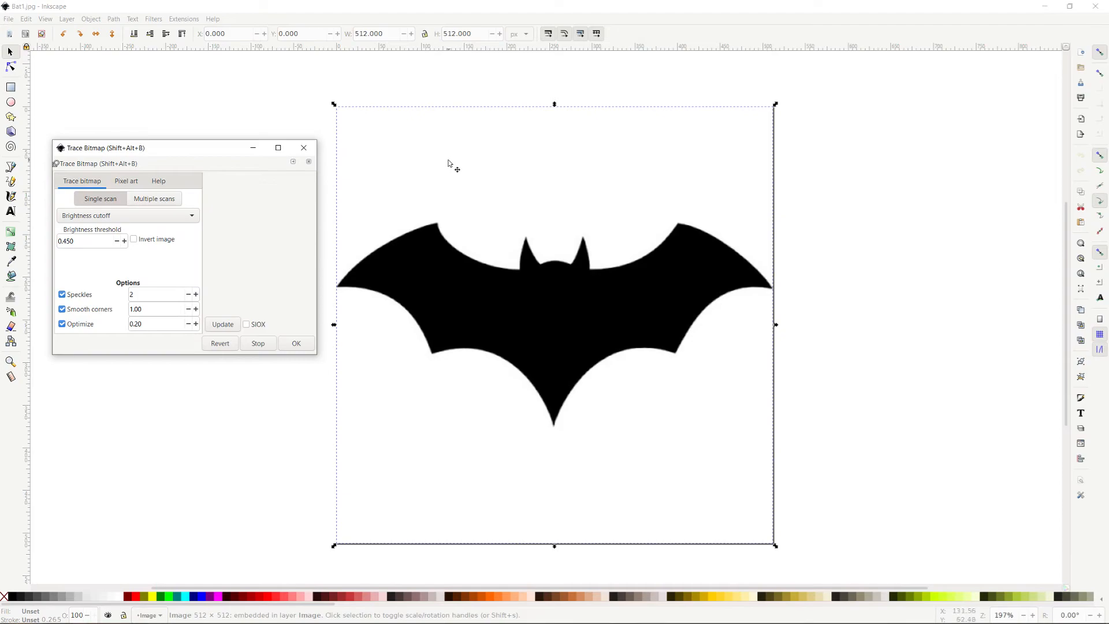
pyautogui.moveTo(260, 623)
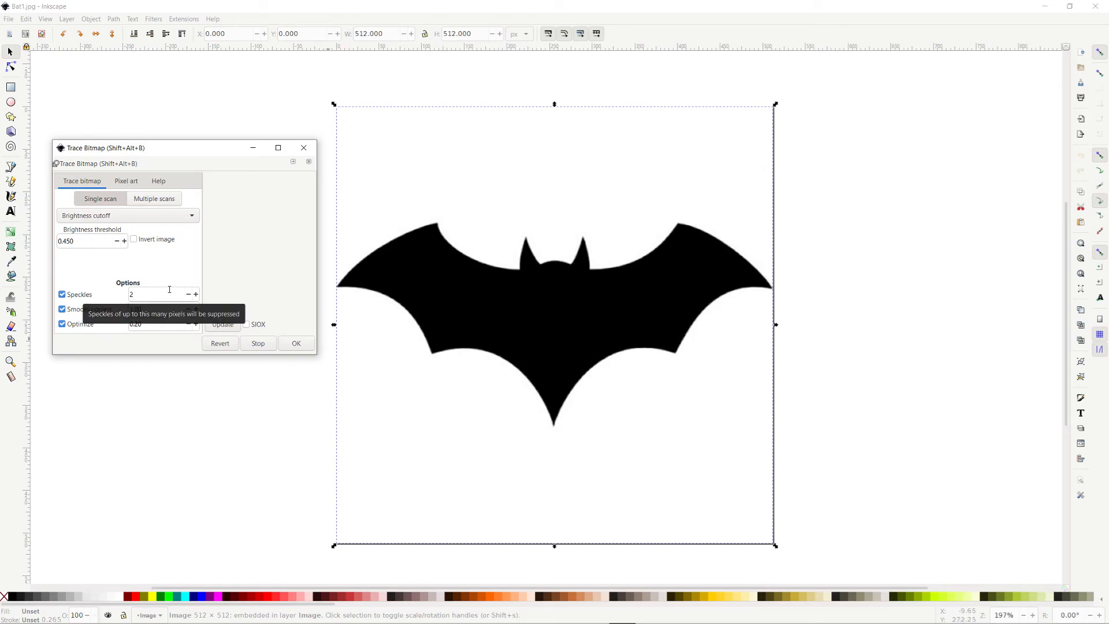
pyautogui.click(303, 346)
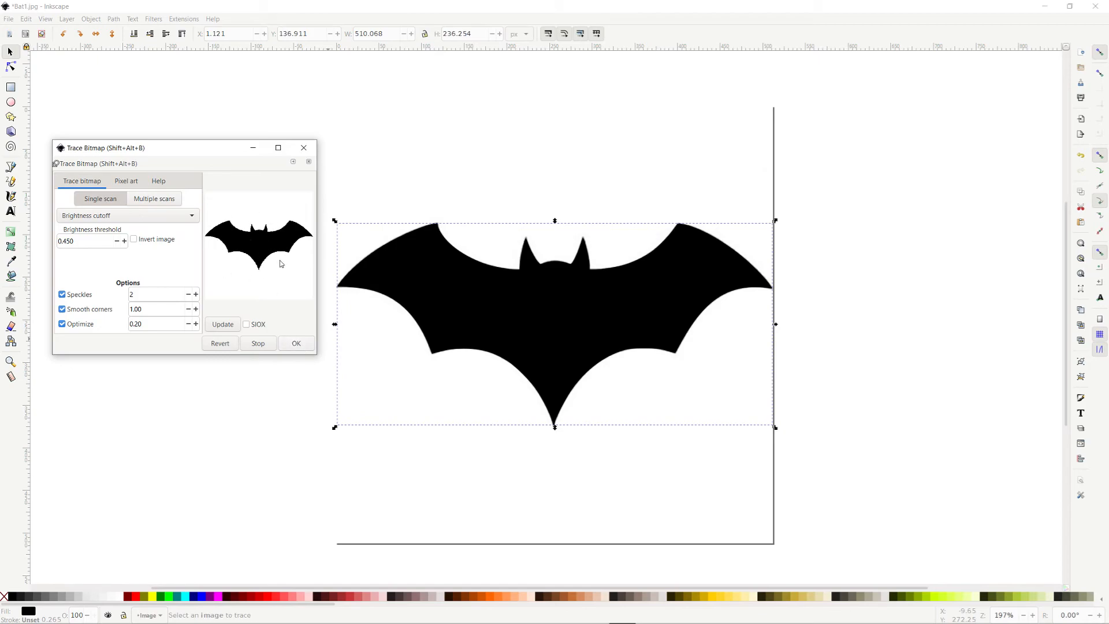
pyautogui.click(304, 149)
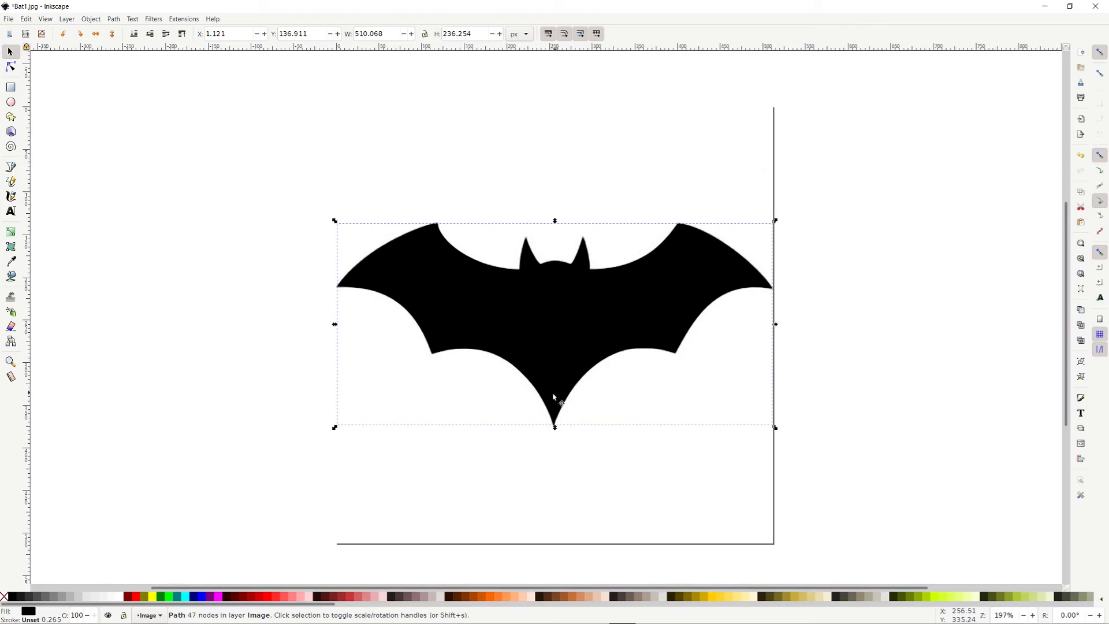
# Step: Inspect the traced path's lower tip against the bitmap and delete the original 512 × 512 image behind it
pyautogui.keyDown('ctrl'); pyautogui.scroll(2, 565, 417); pyautogui.keyUp('ctrl')
pyautogui.keyDown('ctrl'); pyautogui.scroll(5, 565, 421); pyautogui.keyUp('ctrl')
pyautogui.keyDown('ctrl'); pyautogui.scroll(-1, 445, 403); pyautogui.keyUp('ctrl')
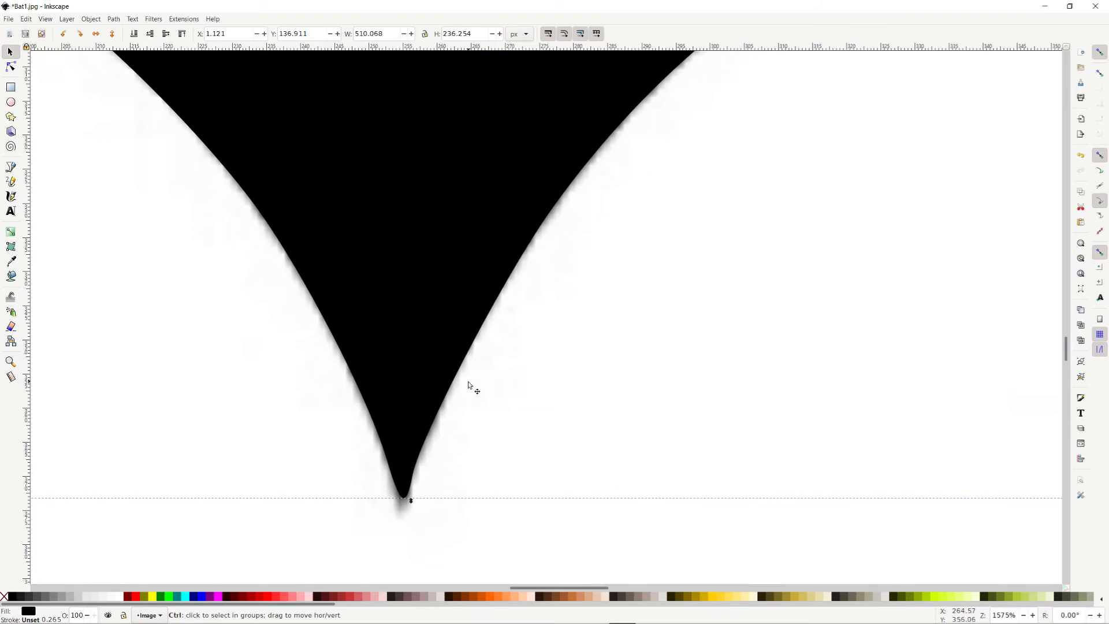
pyautogui.keyDown('ctrl'); pyautogui.scroll(4, 465, 375); pyautogui.keyUp('ctrl')
pyautogui.keyDown('ctrl'); pyautogui.scroll(-10, 396, 368); pyautogui.keyUp('ctrl')
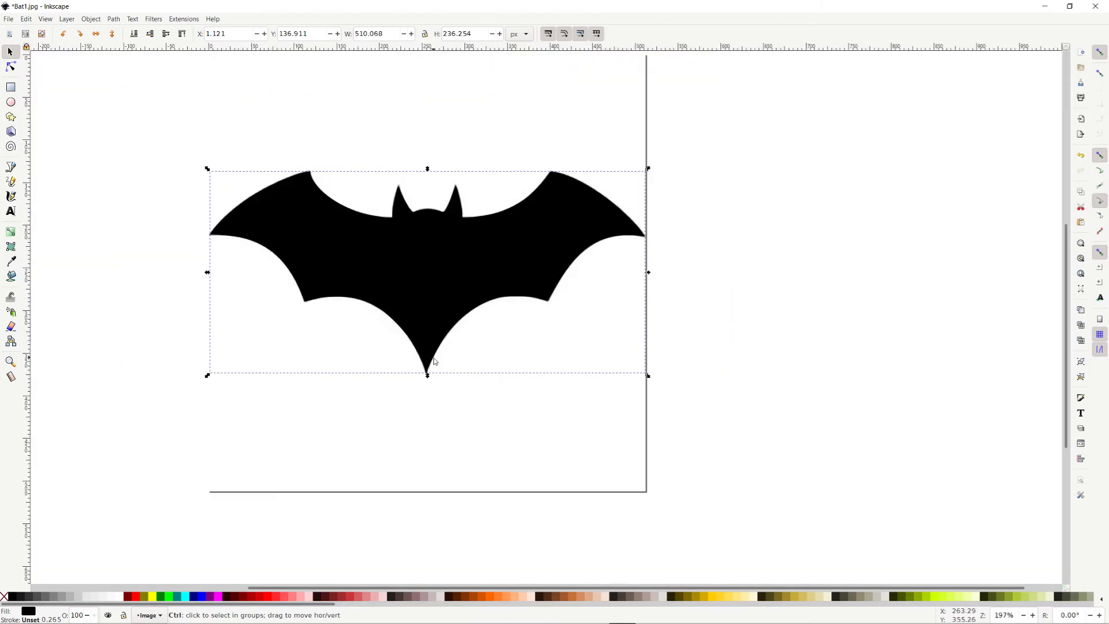
pyautogui.moveTo(181, 210); pyautogui.dragTo(258, 242, button='middle')
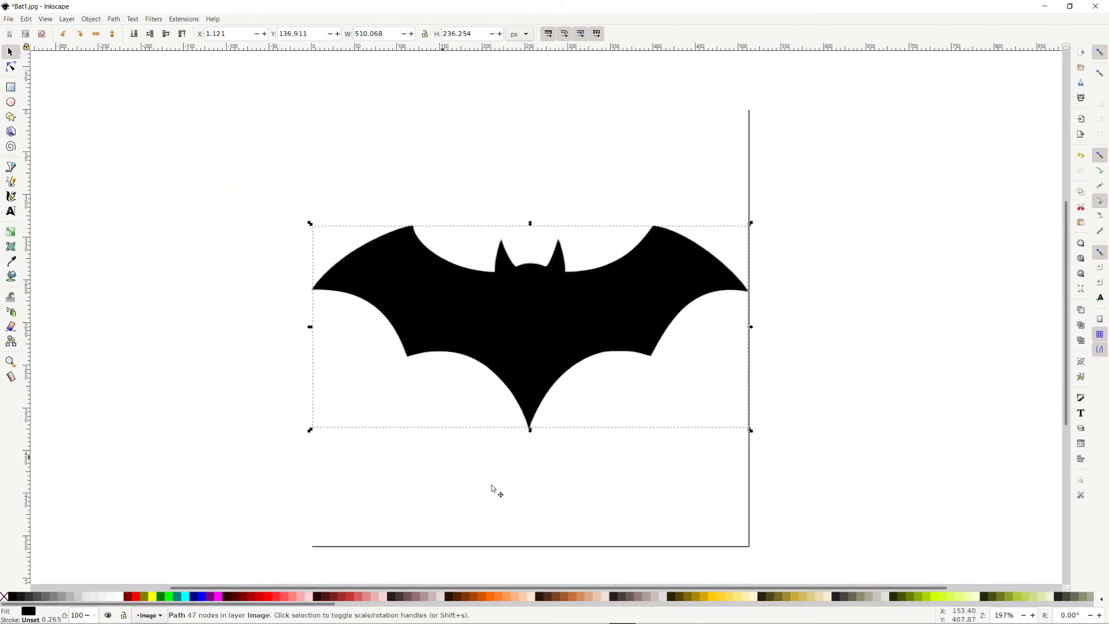
pyautogui.click(543, 502)
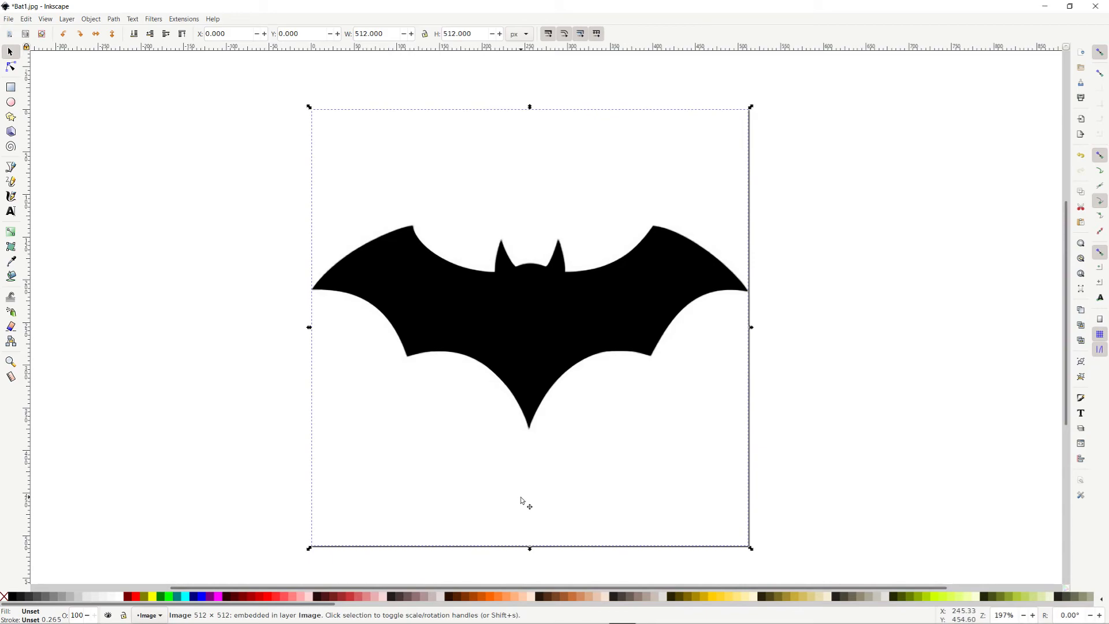
pyautogui.press('Delete')
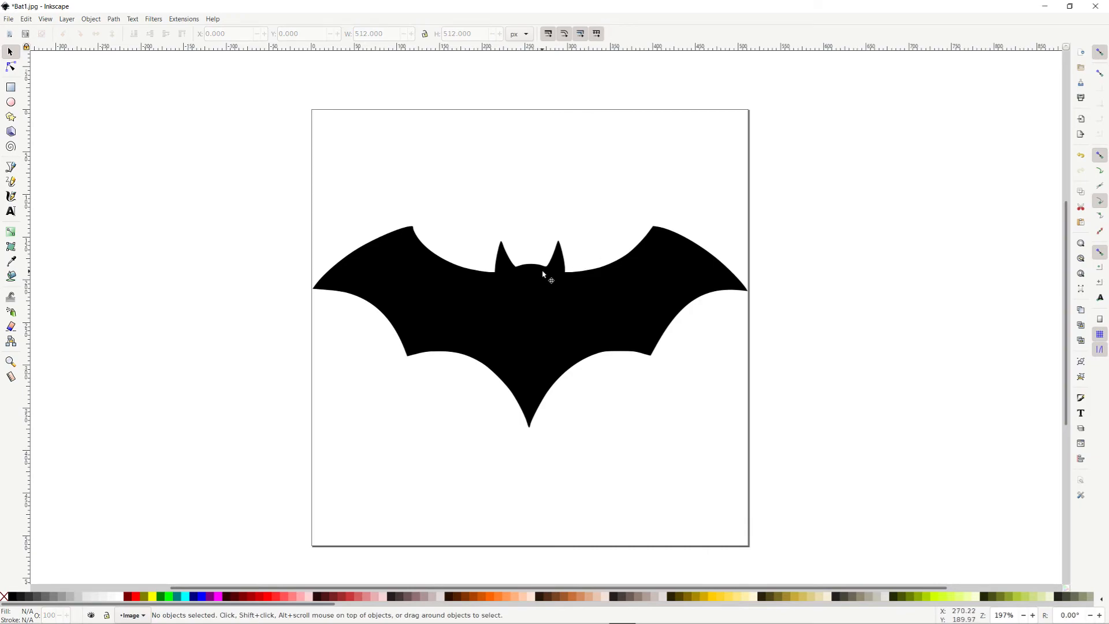
# Step: Examine the traced bat's edge near the ears at high magnification, then review the whole shape on the page
pyautogui.keyDown('ctrl'); pyautogui.scroll(9, 541, 275); pyautogui.keyUp('ctrl')
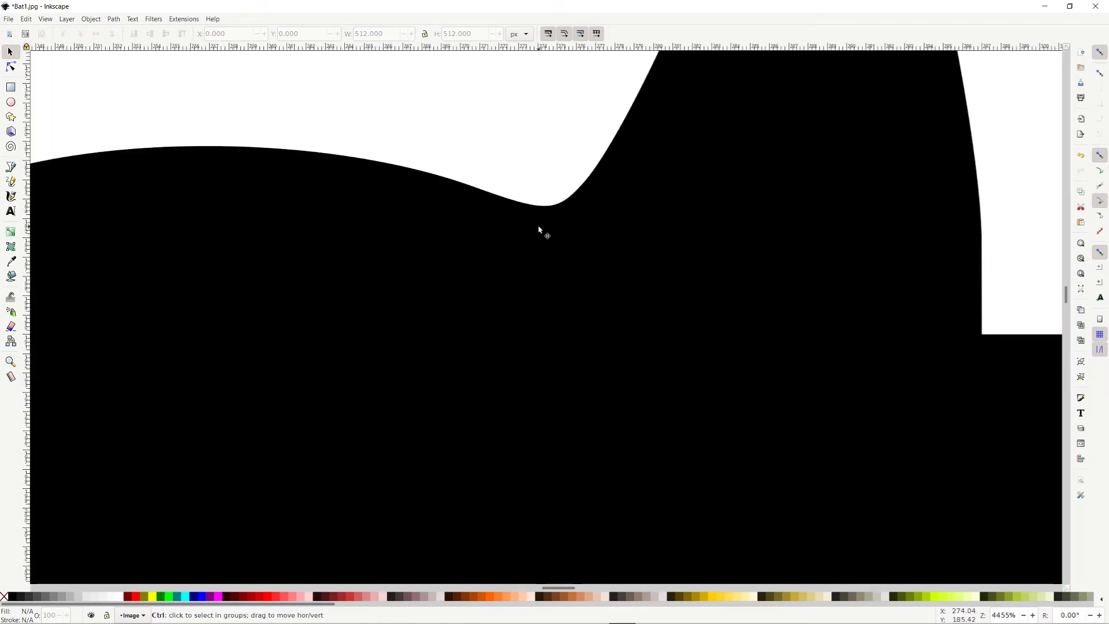
pyautogui.keyDown('ctrl'); pyautogui.scroll(5, 539, 229); pyautogui.keyUp('ctrl')
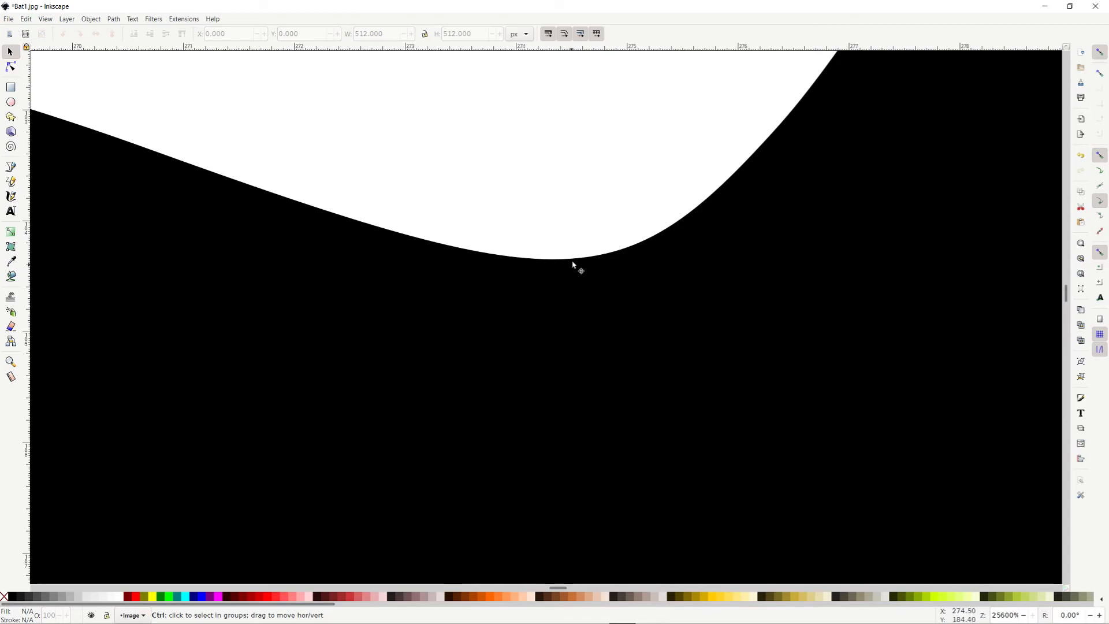
pyautogui.keyDown('ctrl'); pyautogui.scroll(-13, 574, 261); pyautogui.keyUp('ctrl')
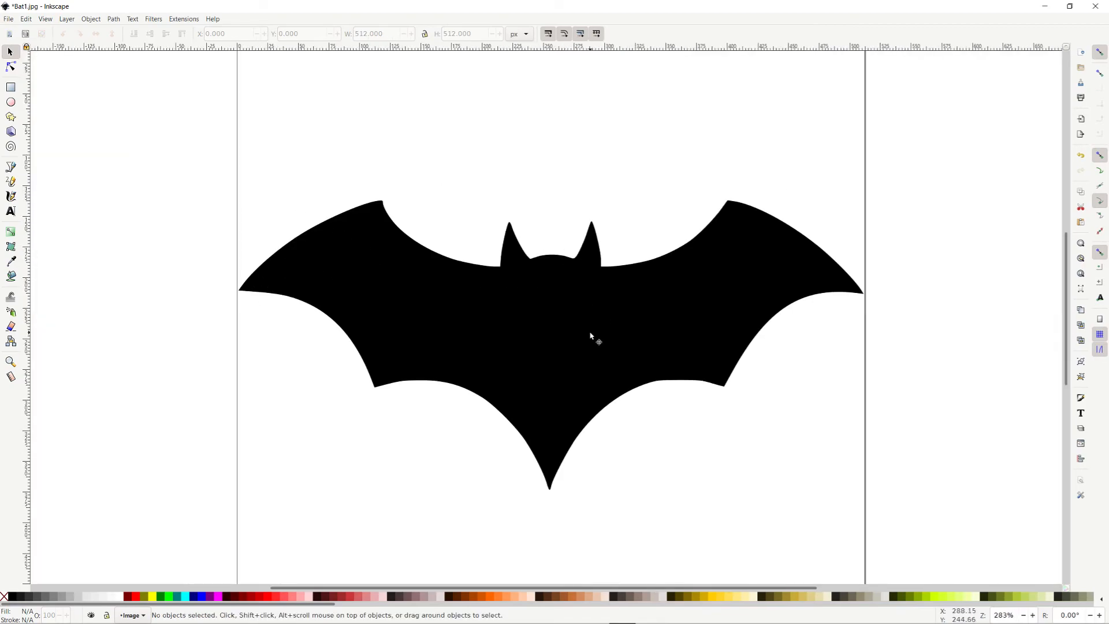
pyautogui.moveTo(649, 442); pyautogui.dragTo(635, 428, button='middle')
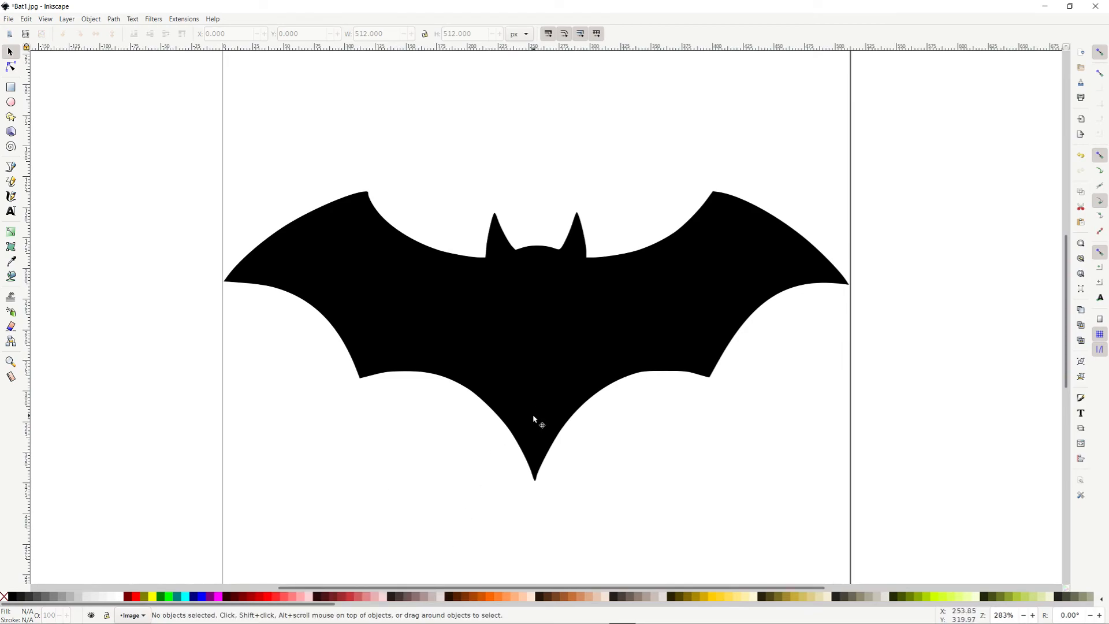
pyautogui.scroll(-2, 534, 415)
pyautogui.keyDown('ctrl'); pyautogui.scroll(-1, 534, 416); pyautogui.keyUp('ctrl')
pyautogui.moveTo(514, 449); pyautogui.dragTo(532, 434, button='middle')
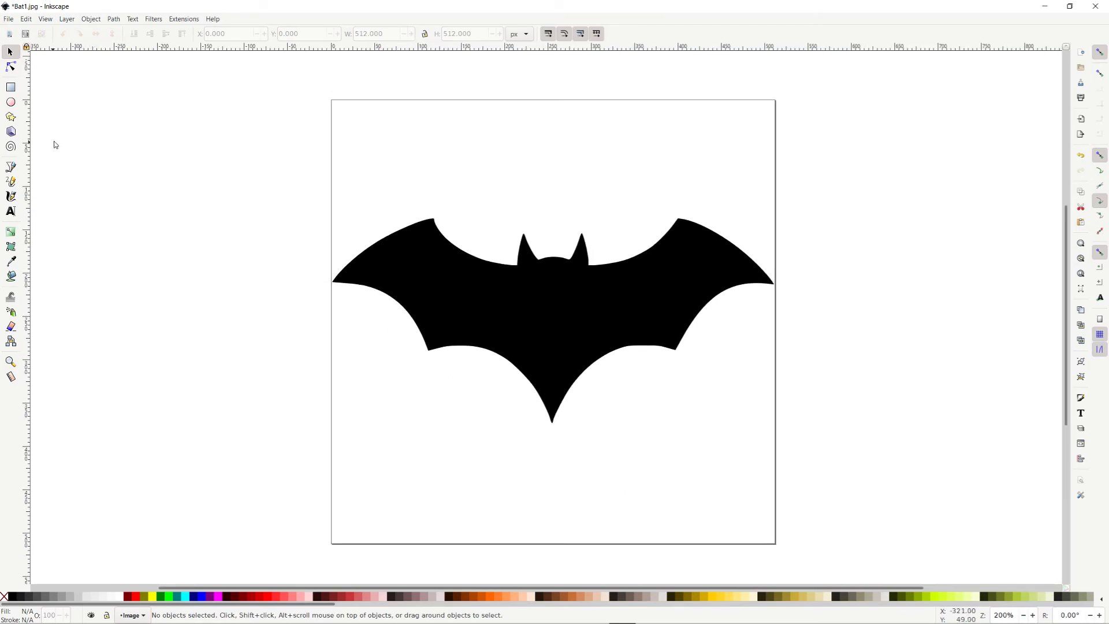
# Step: Save the traced drawing as Bat1.svg in the Inkscape Demo folder, in Inkscape SVG format
pyautogui.click(8, 19)
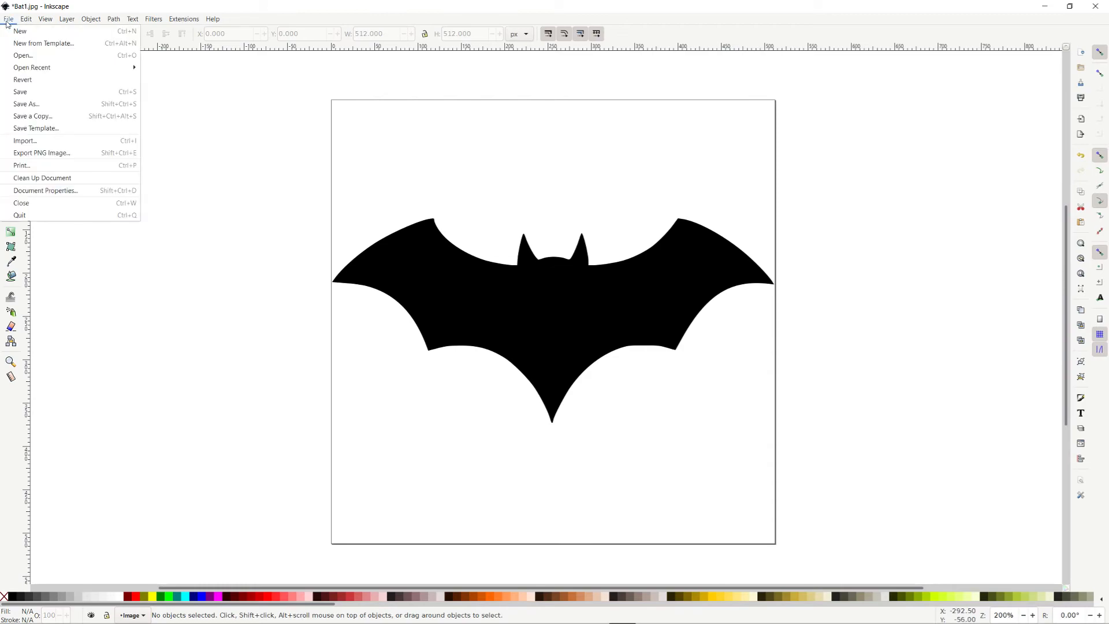
pyautogui.click(61, 104)
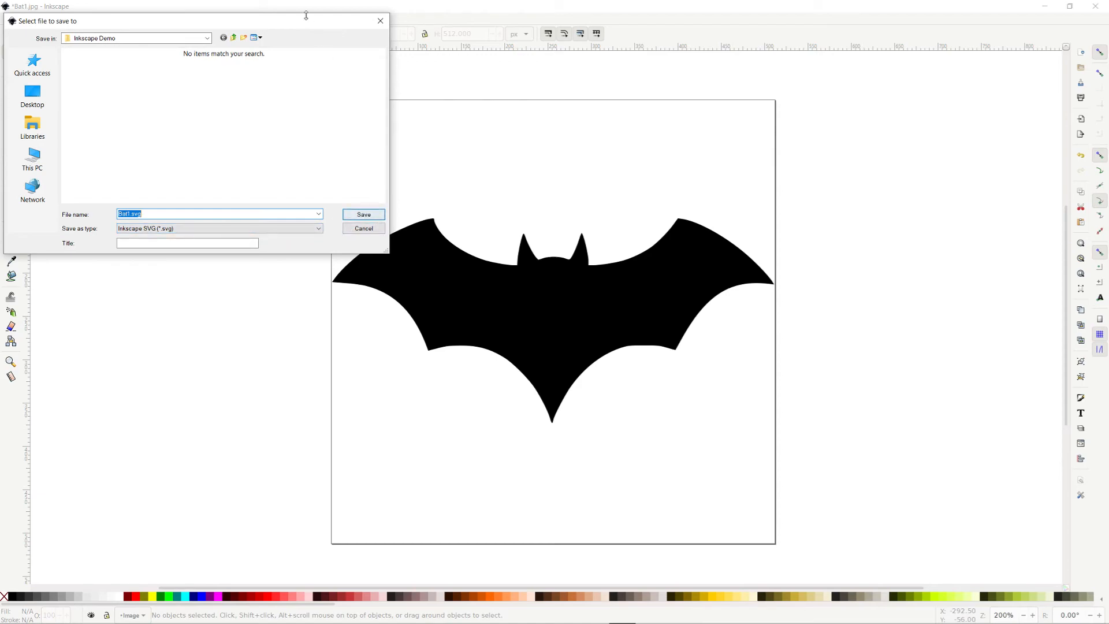
pyautogui.moveTo(307, 28); pyautogui.dragTo(348, 69)
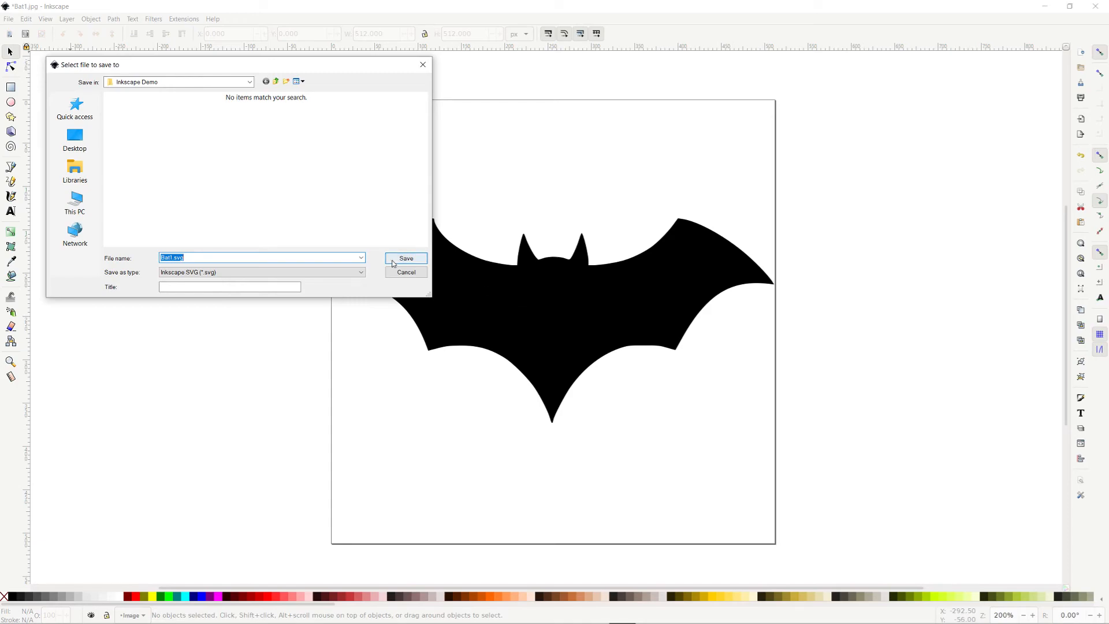
pyautogui.click(402, 258)
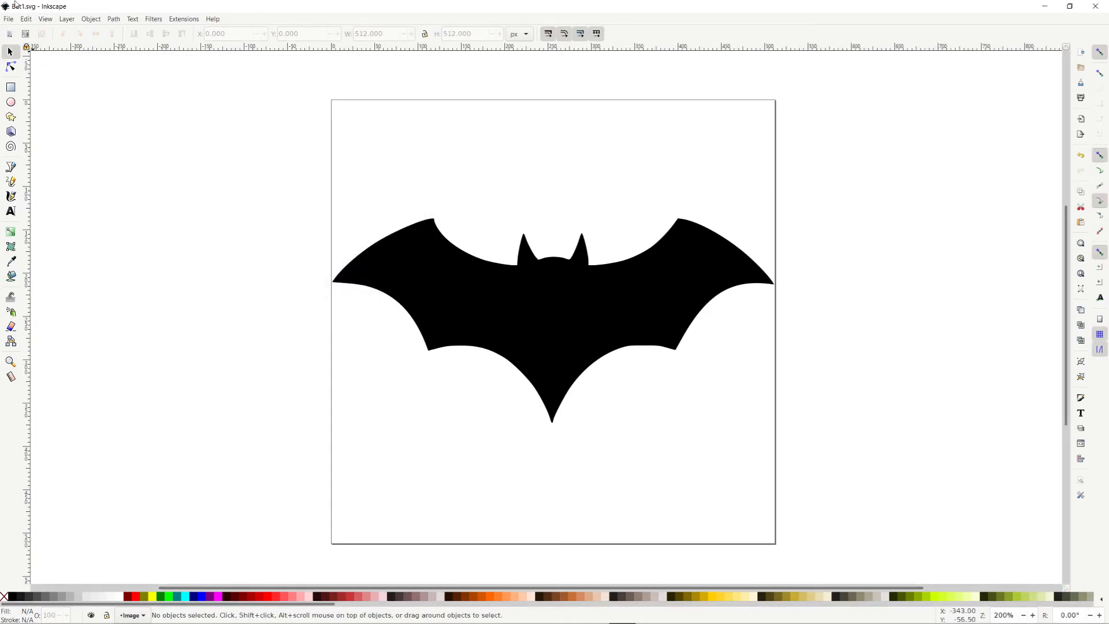
# Step: Save the traced bat in Plain SVG format as Bat1_plain.svg in the Inkscape Demo folder
pyautogui.click(8, 19)
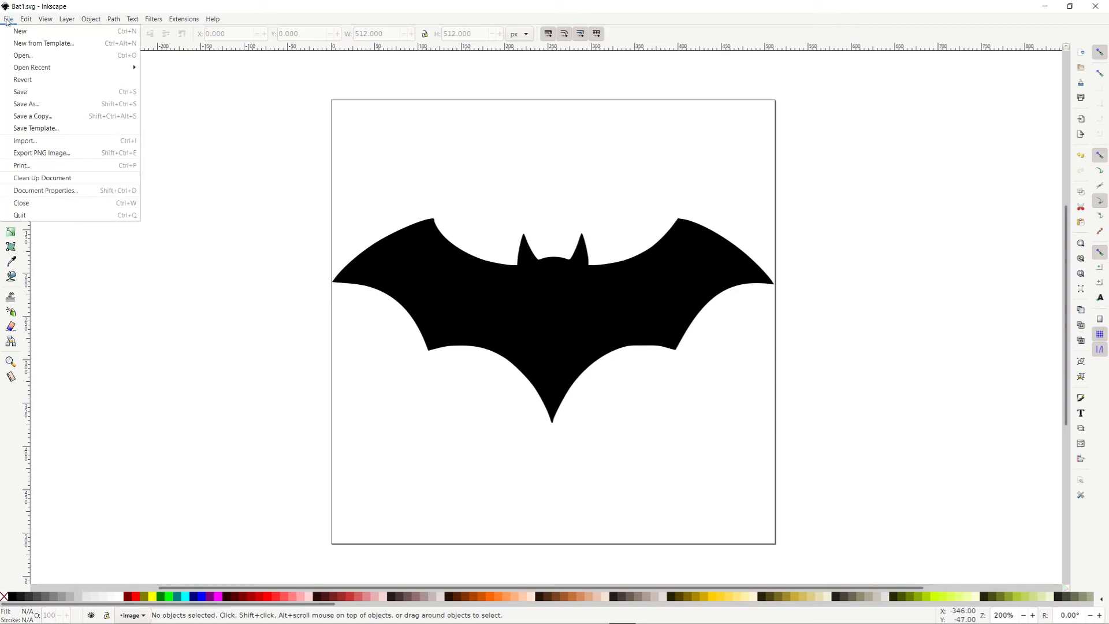
pyautogui.click(61, 105)
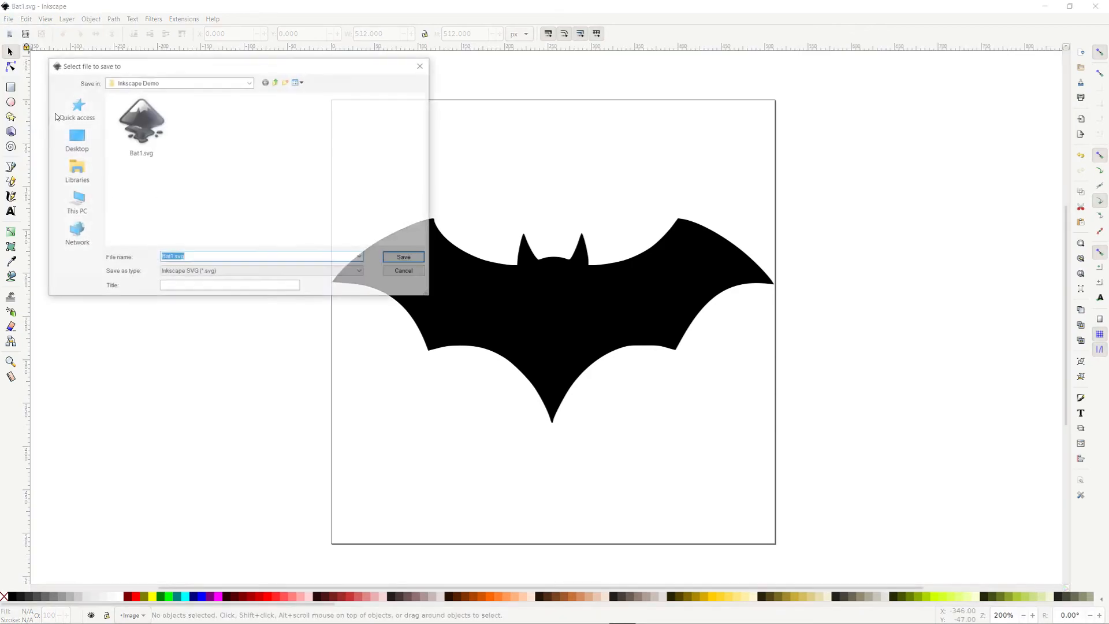
pyautogui.click(355, 273)
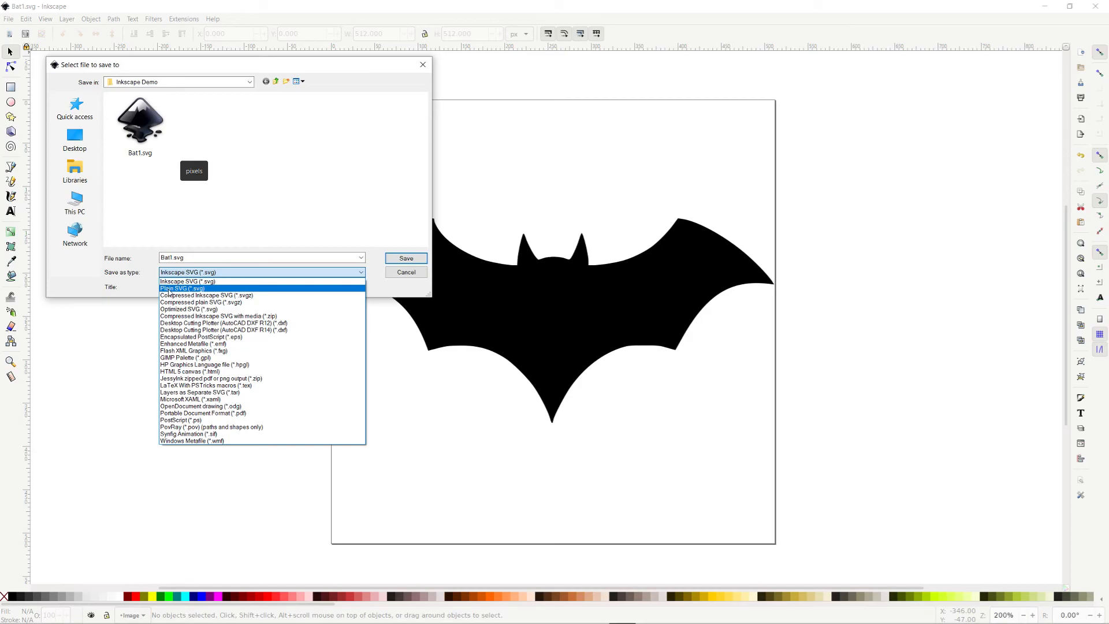
pyautogui.click(169, 289)
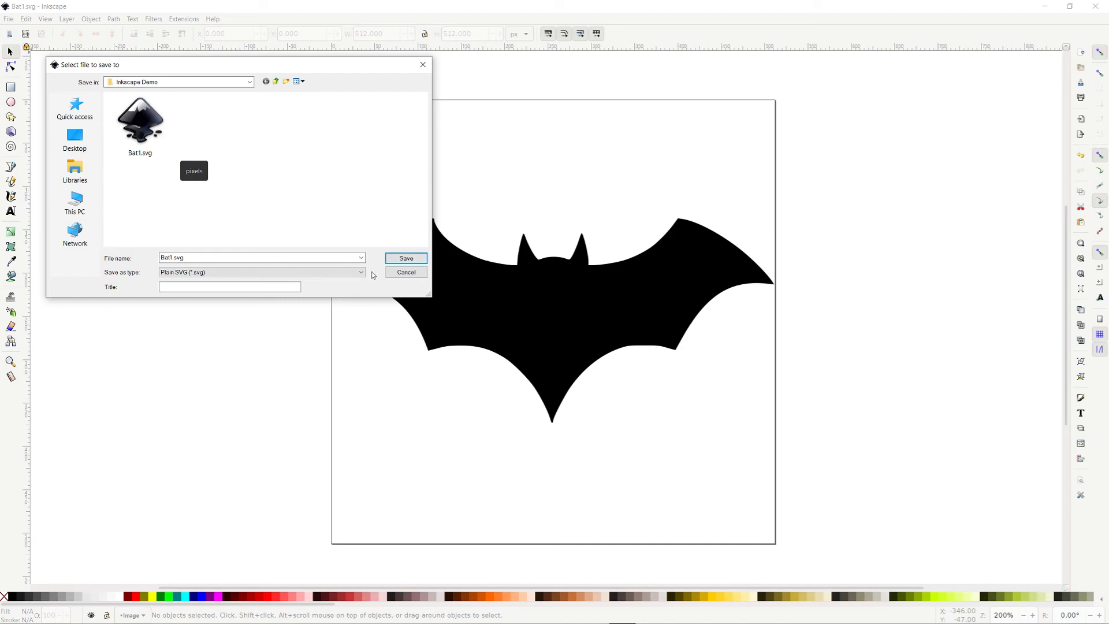
pyautogui.click(174, 258)
pyautogui.click(174, 258)
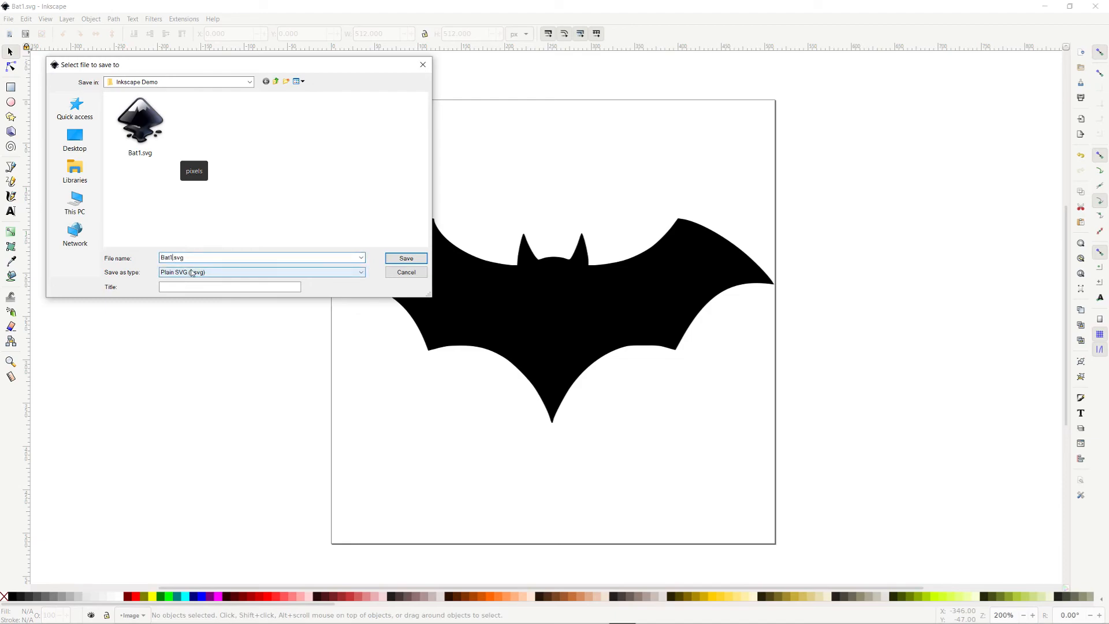
pyautogui.write('_plain')
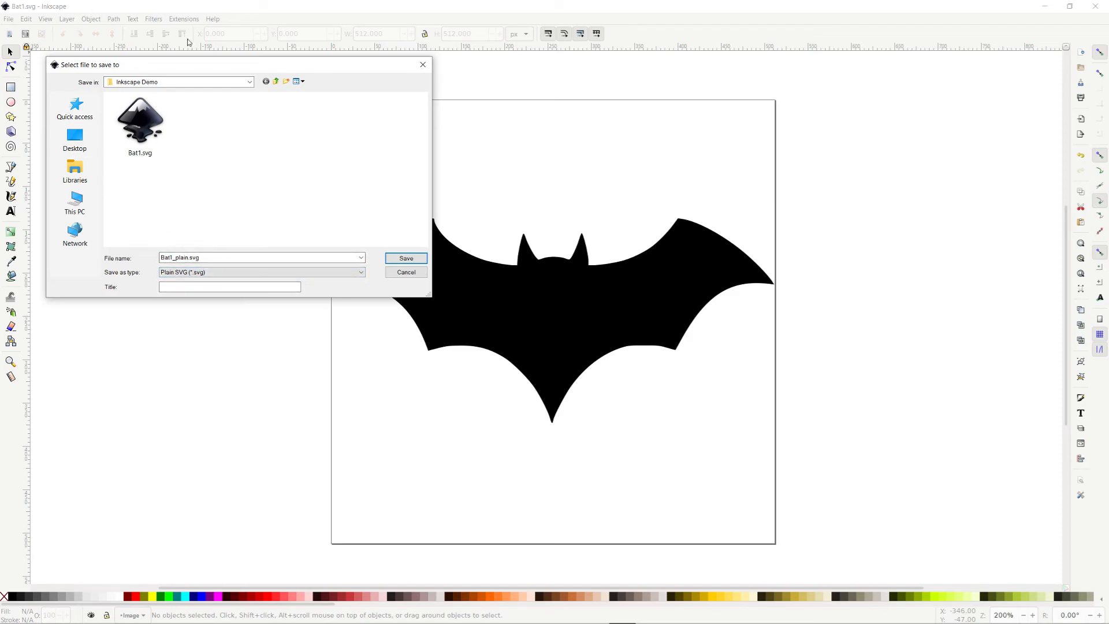
pyautogui.click(406, 258)
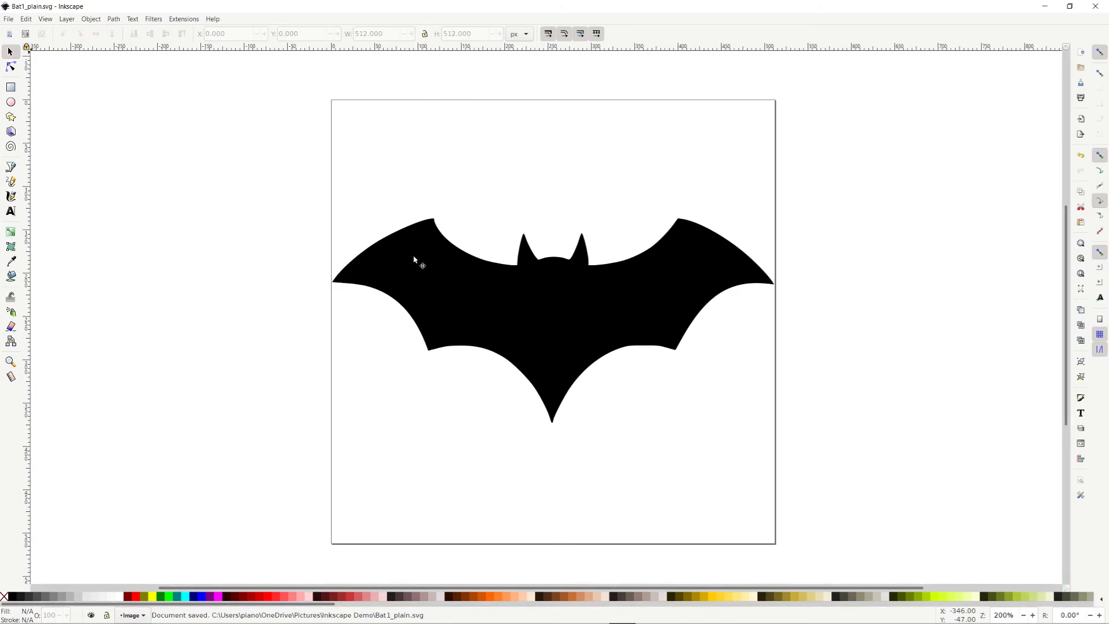
# Step: Save the drawing in Desktop Cutting Plotter (AutoCAD DXF R12) format as Bat1.dxf in the Inkscape Demo folder
pyautogui.click(9, 19)
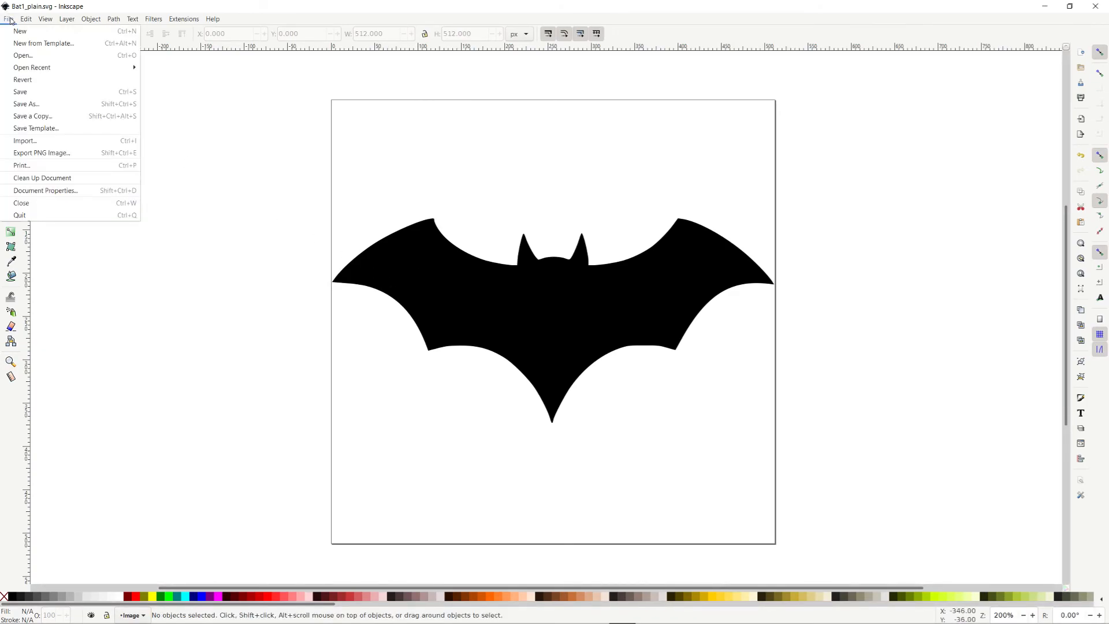
pyautogui.click(56, 104)
pyautogui.click(355, 272)
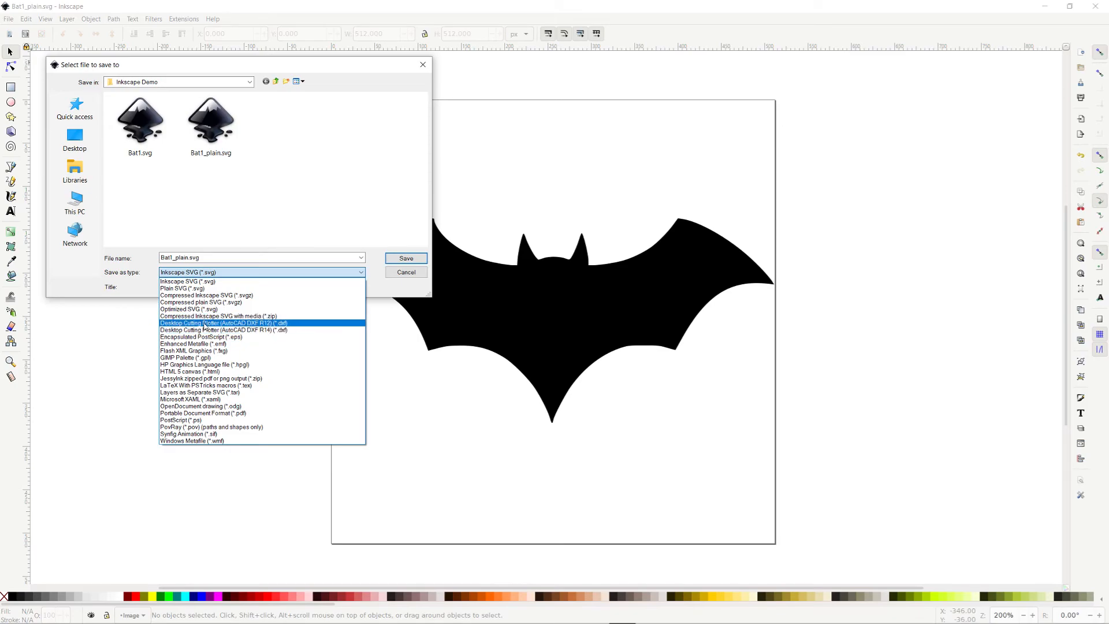
pyautogui.click(266, 323)
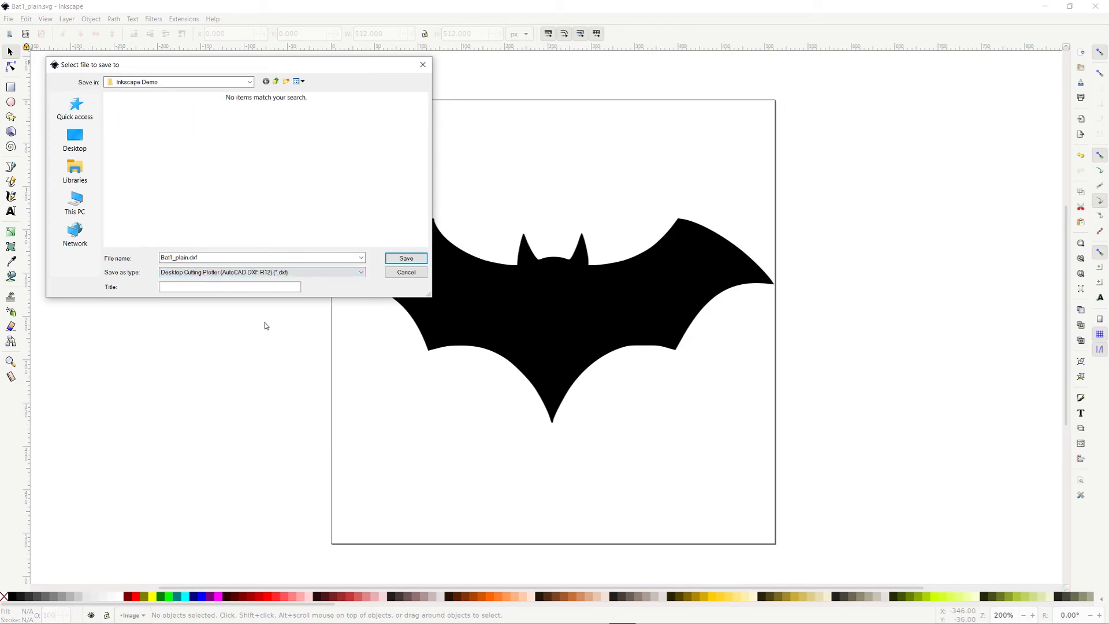
pyautogui.doubleClick(190, 257)
pyautogui.click(191, 259)
pyautogui.press('BackSpace')
pyautogui.press('BackSpace')
pyautogui.press('BackSpace')
pyautogui.press('BackSpace')
pyautogui.press('BackSpace')
pyautogui.press('BackSpace')
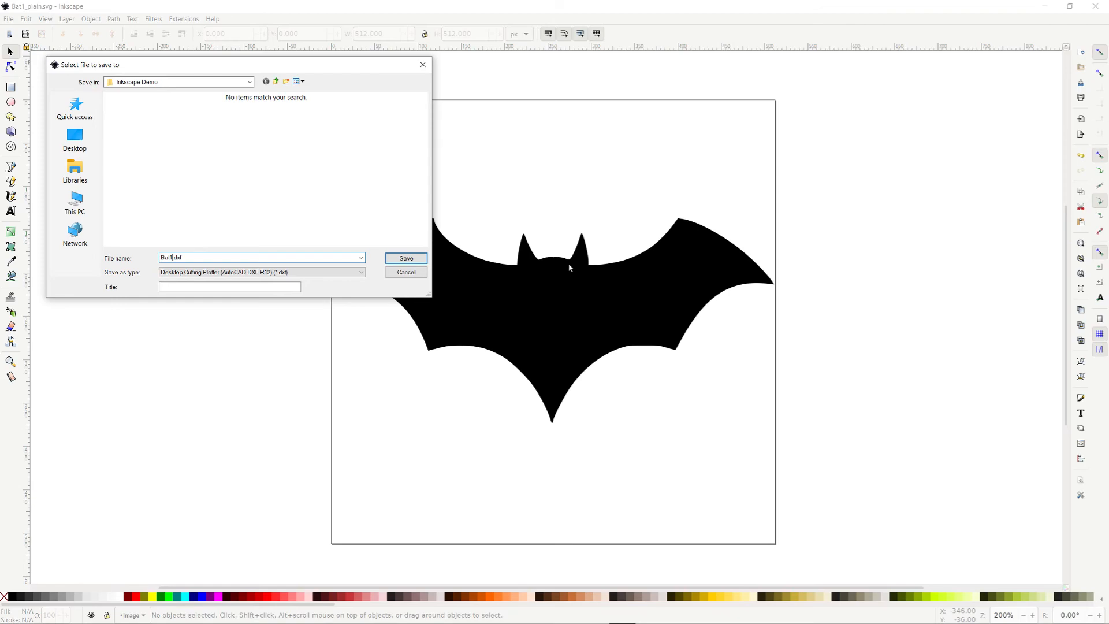
pyautogui.click(405, 258)
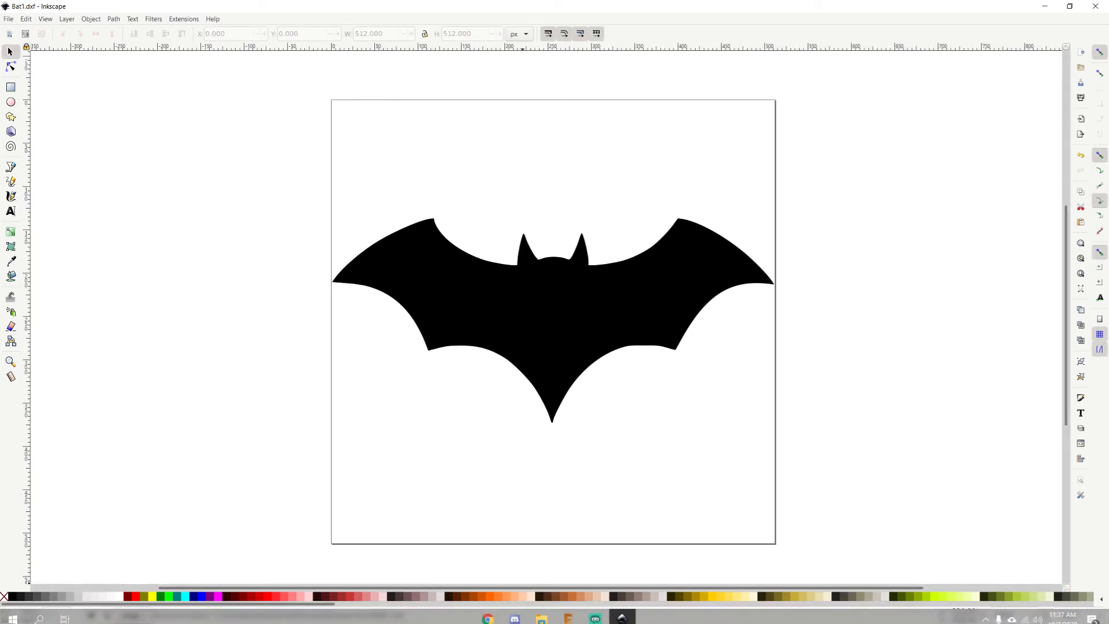
# Step: Switch to File Explorer and compare the original JPG with the saved SVG, plain SVG and DXF files in the Inkscape Demo folder
pyautogui.click(537, 618)
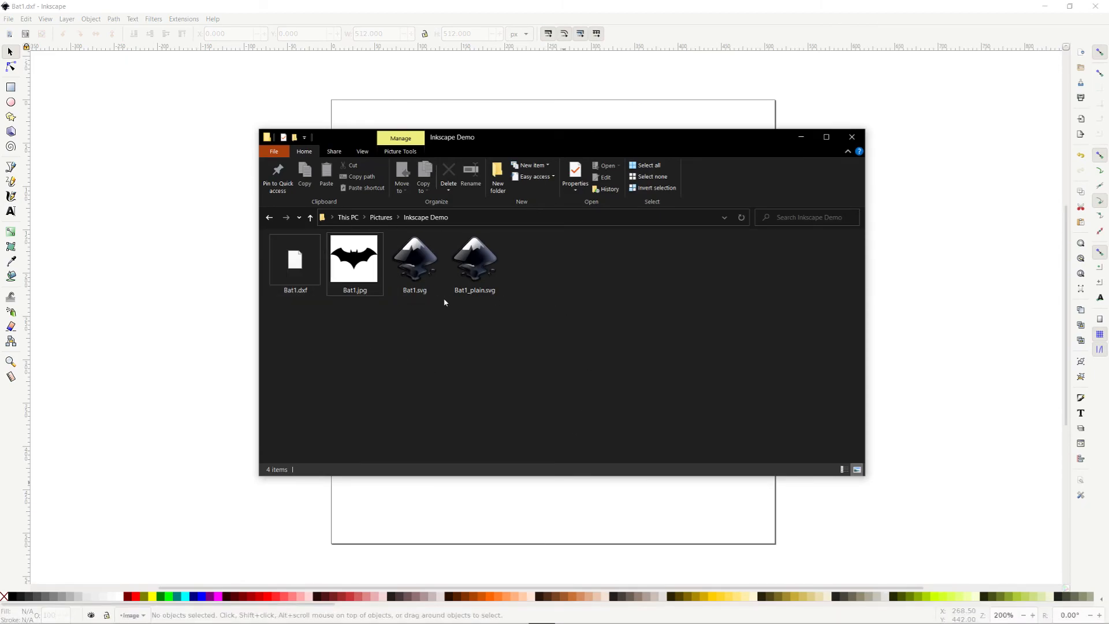
pyautogui.click(354, 262)
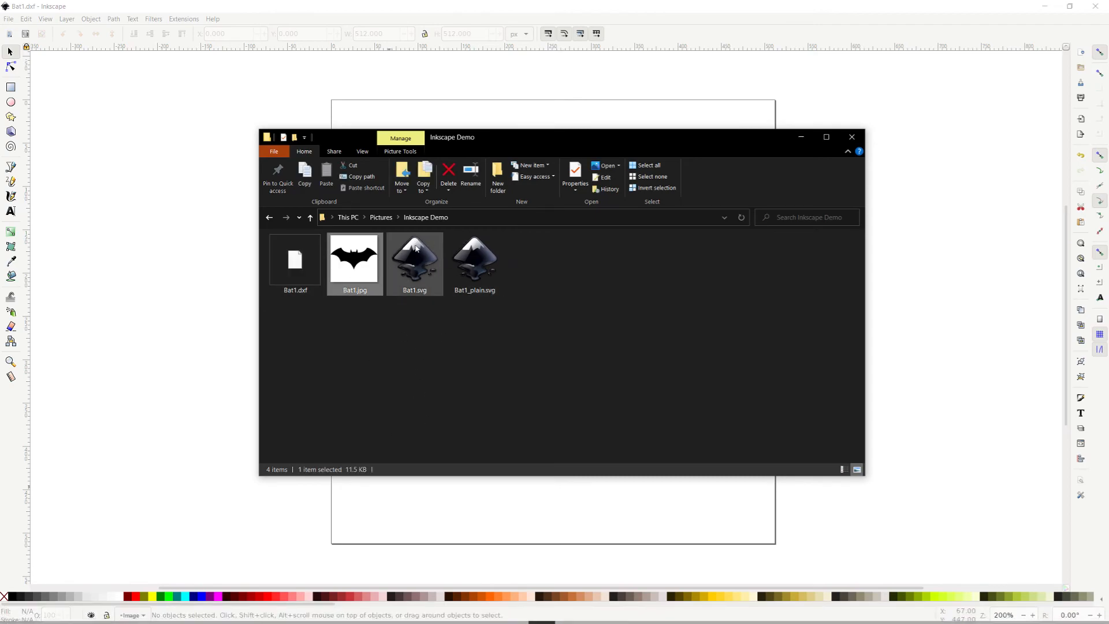
pyautogui.click(413, 260)
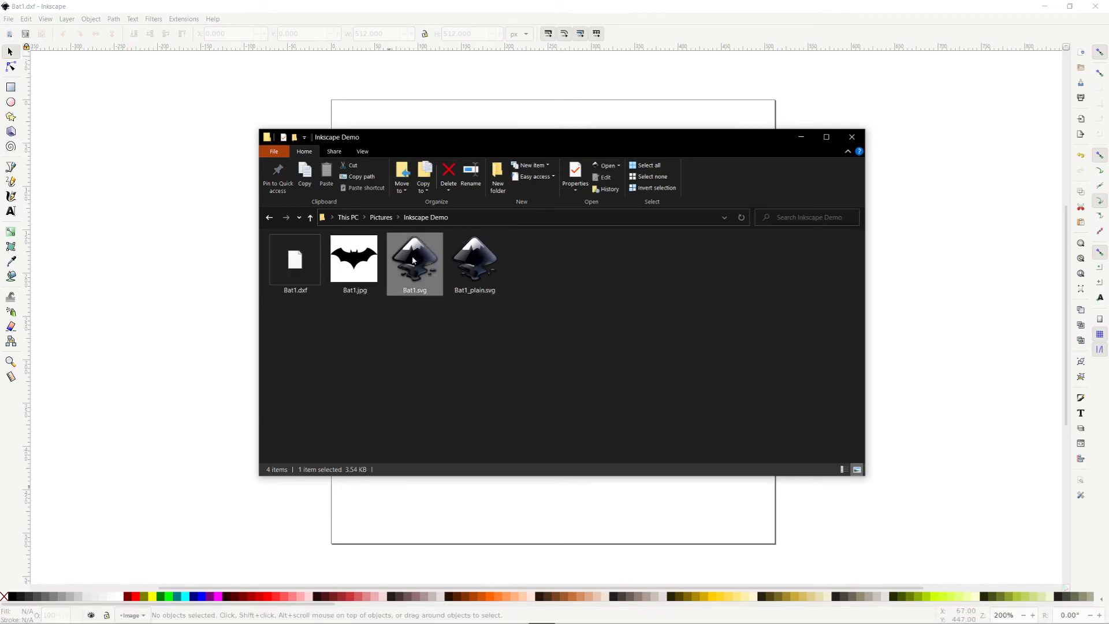
pyautogui.click(485, 267)
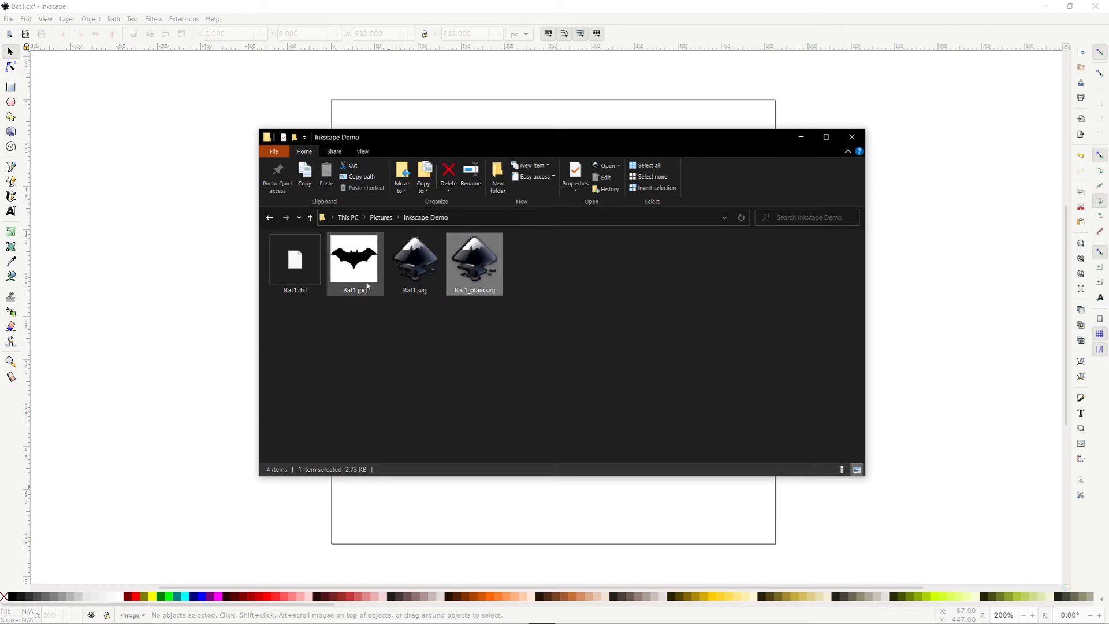
pyautogui.click(408, 264)
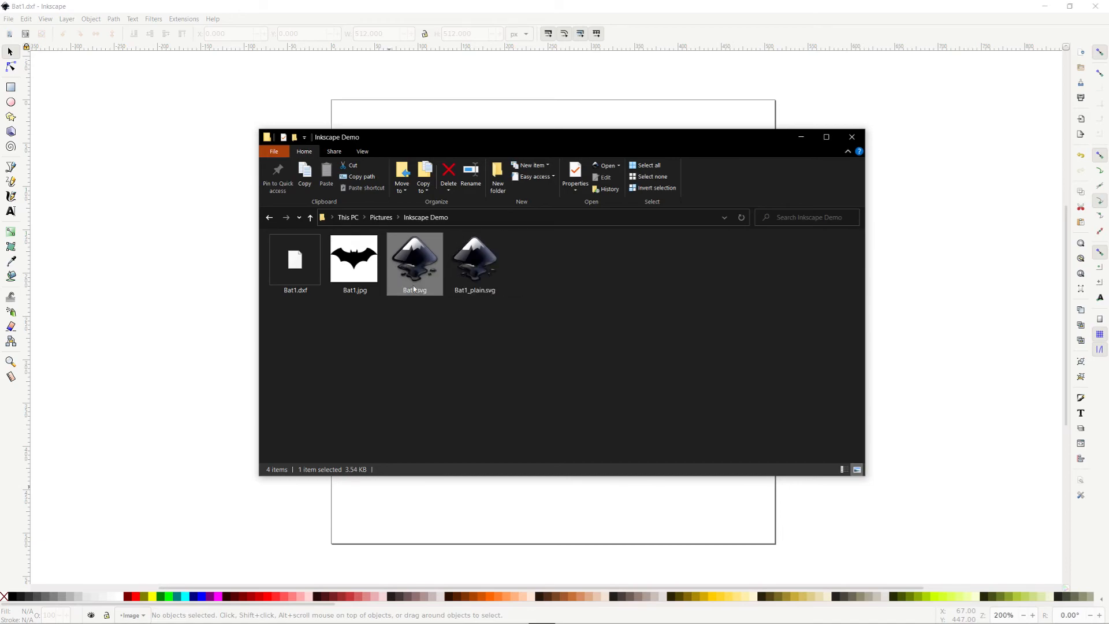
pyautogui.click(478, 278)
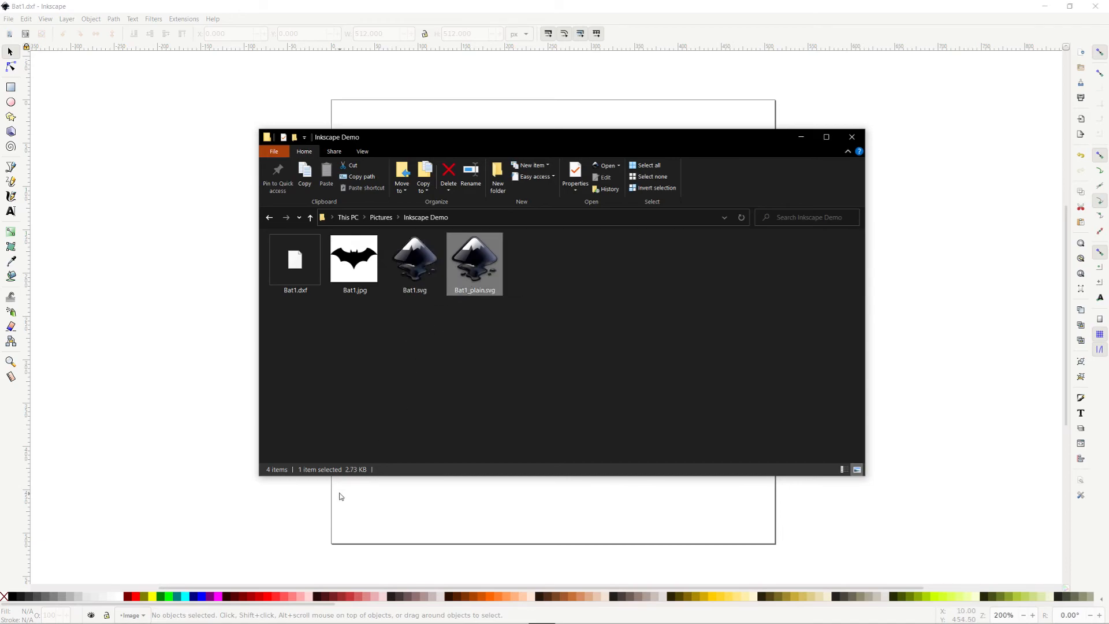
pyautogui.click(414, 256)
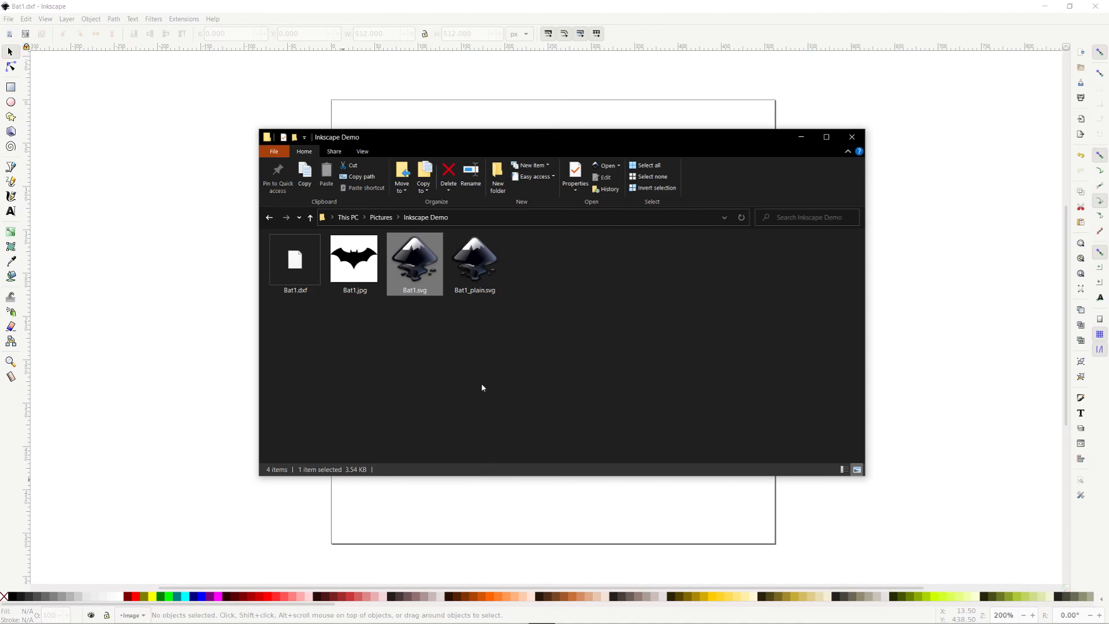
pyautogui.click(301, 281)
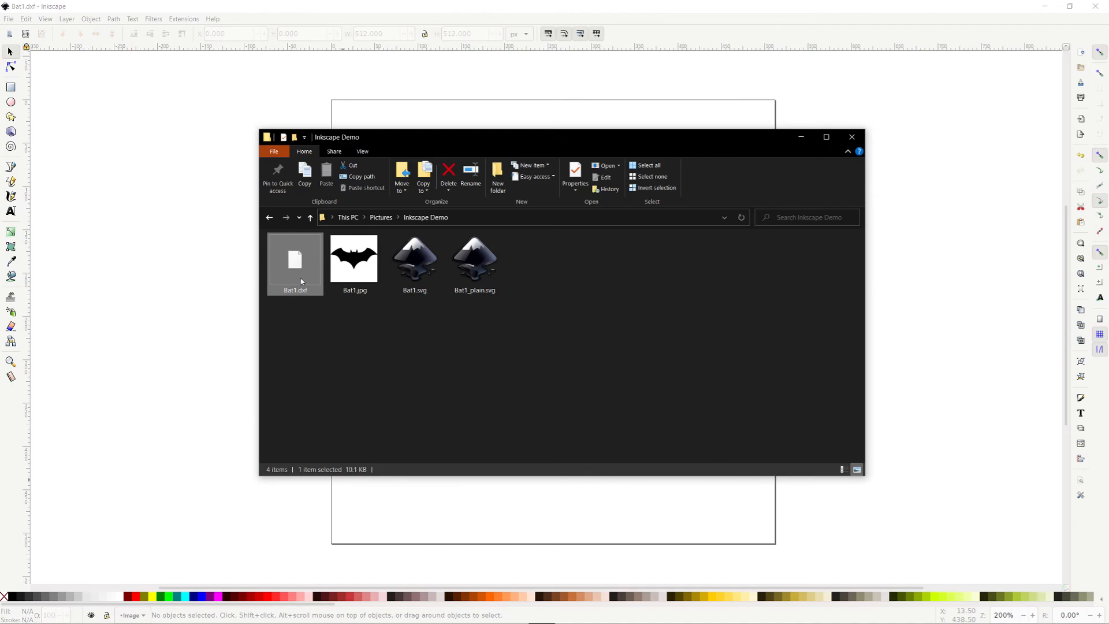
pyautogui.click(414, 261)
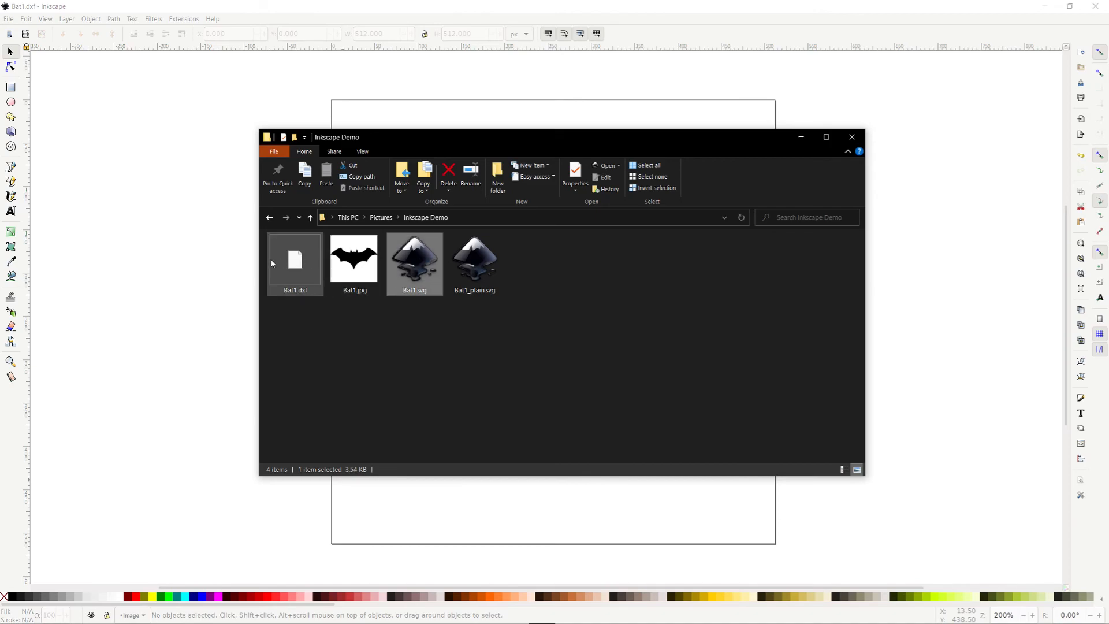
pyautogui.click(283, 265)
pyautogui.click(415, 261)
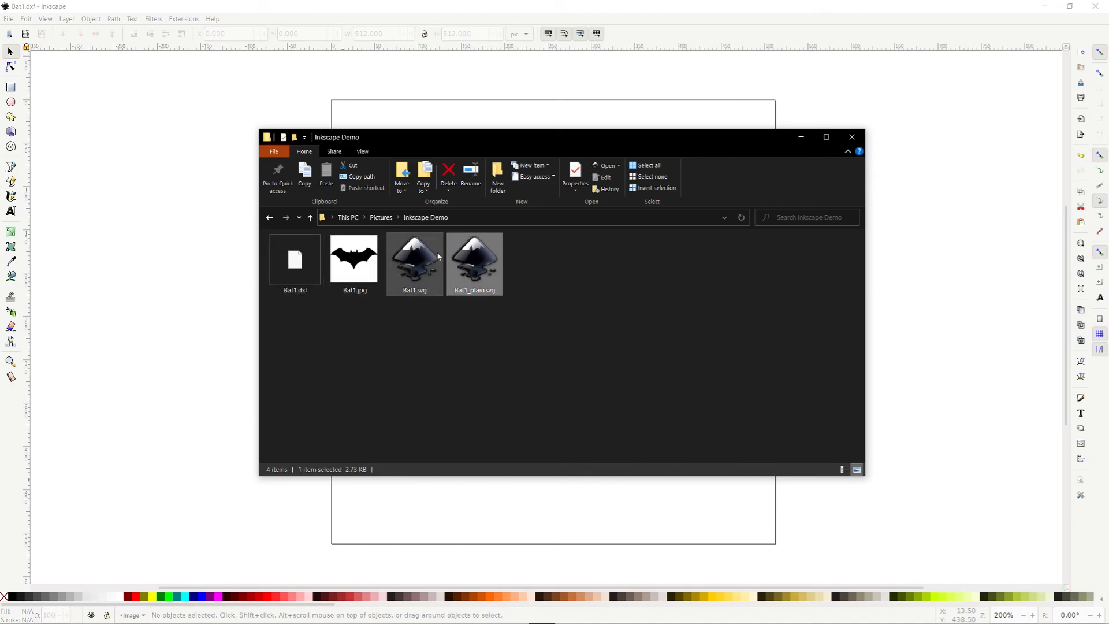
pyautogui.click(283, 275)
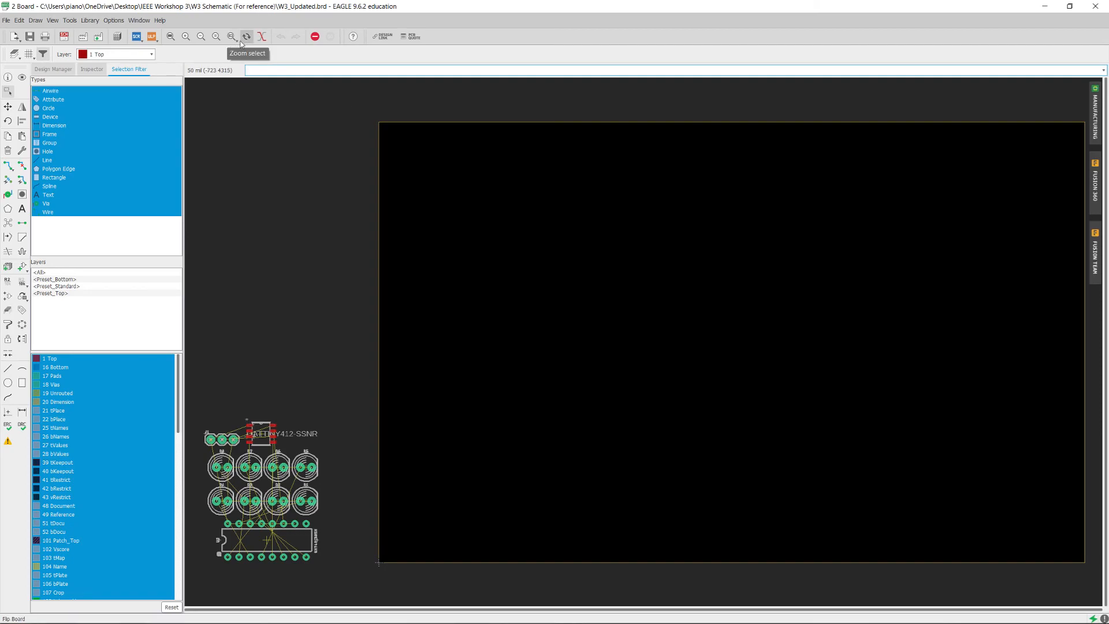
# Step: In EAGLE, check the W3_Updated schematic and delete the rectangular outline from its board layout
pyautogui.moveTo(587, 5); pyautogui.dragTo(585, 623)
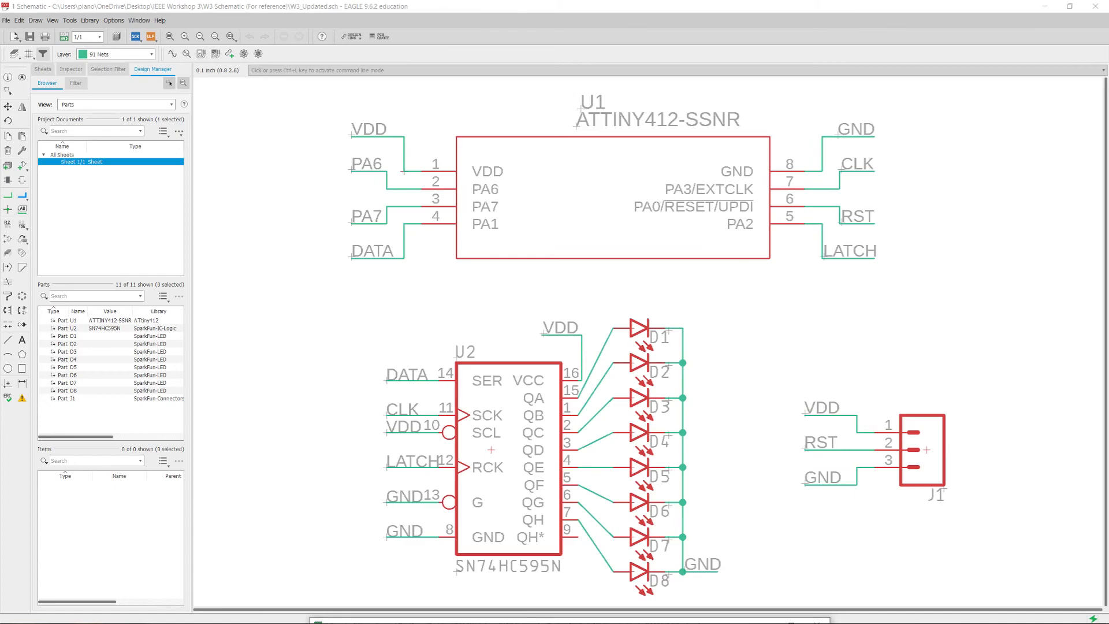
pyautogui.moveTo(573, 623); pyautogui.dragTo(595, 2)
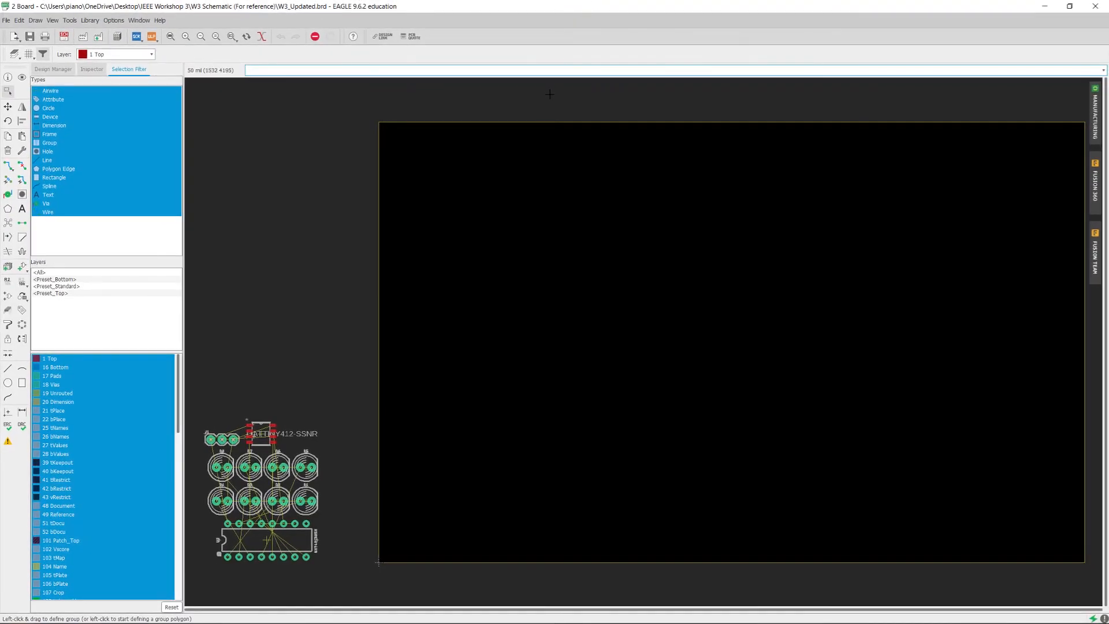
pyautogui.click(370, 106)
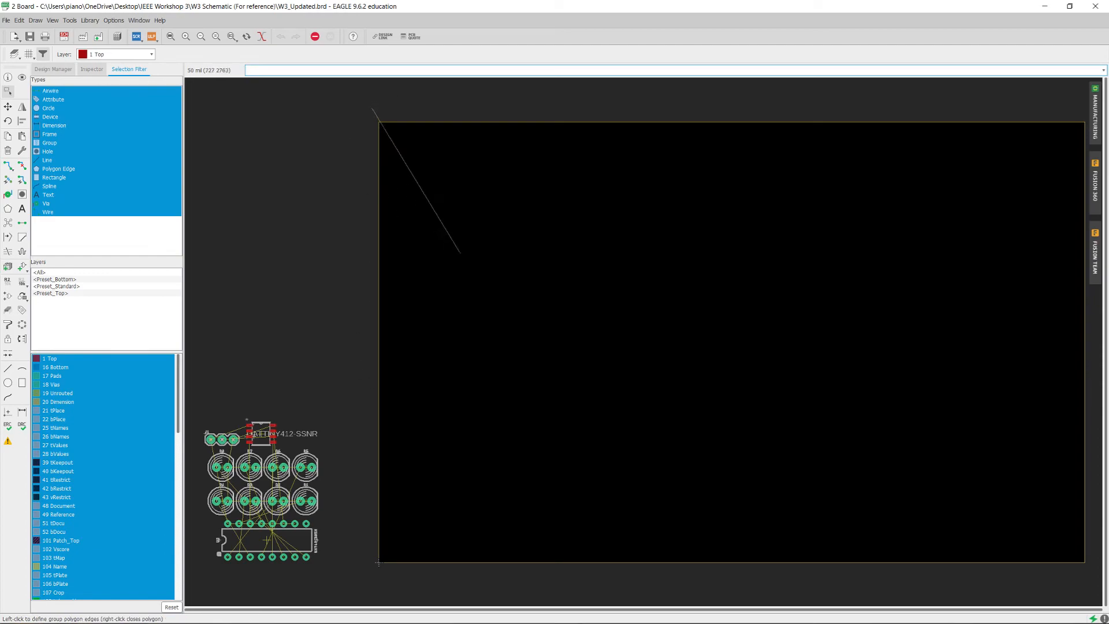
pyautogui.press('Escape')
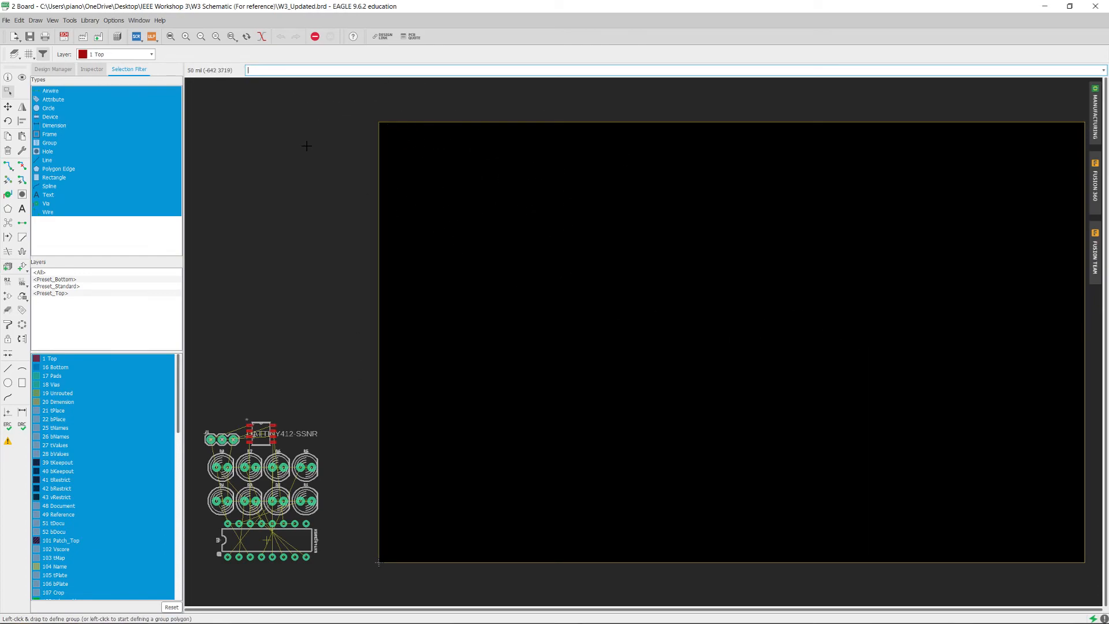
pyautogui.moveTo(352, 100); pyautogui.dragTo(1094, 572)
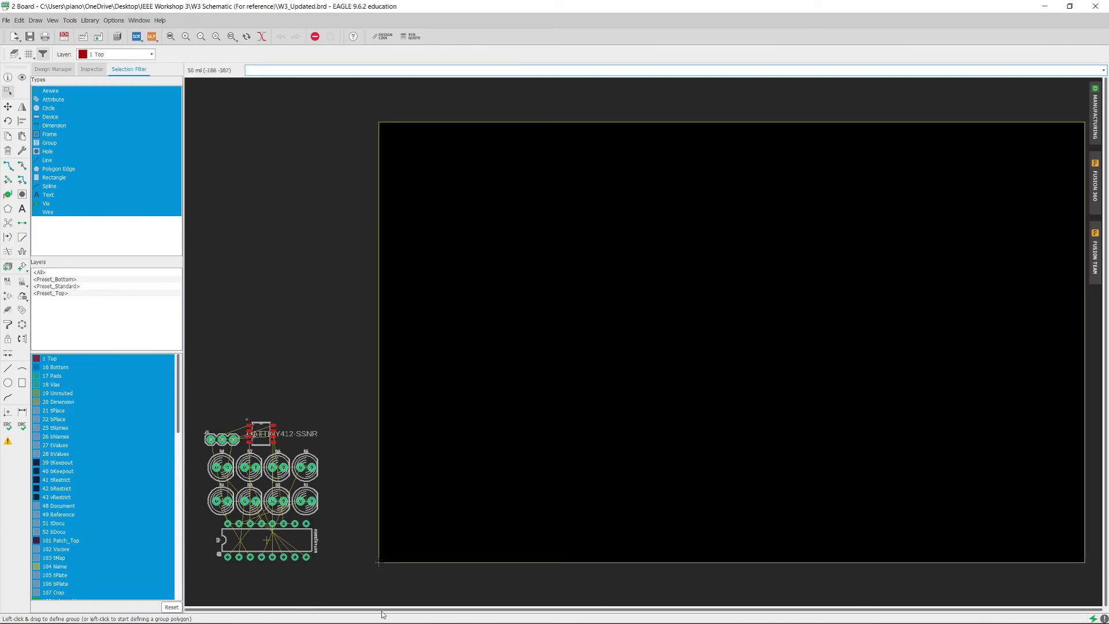
pyautogui.press('Delete')
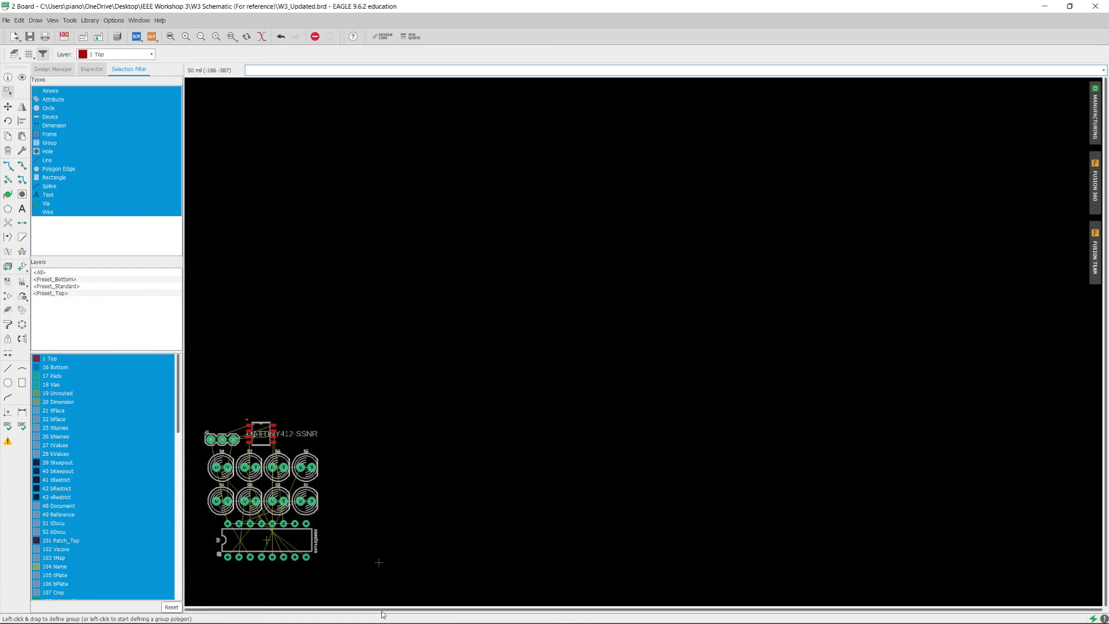
# Step: Check Bat1.dxf in the folder, then set up its DXF import on layer 20 Dimension with imperial units, width 0.001 and scale 0.03
pyautogui.click(541, 613)
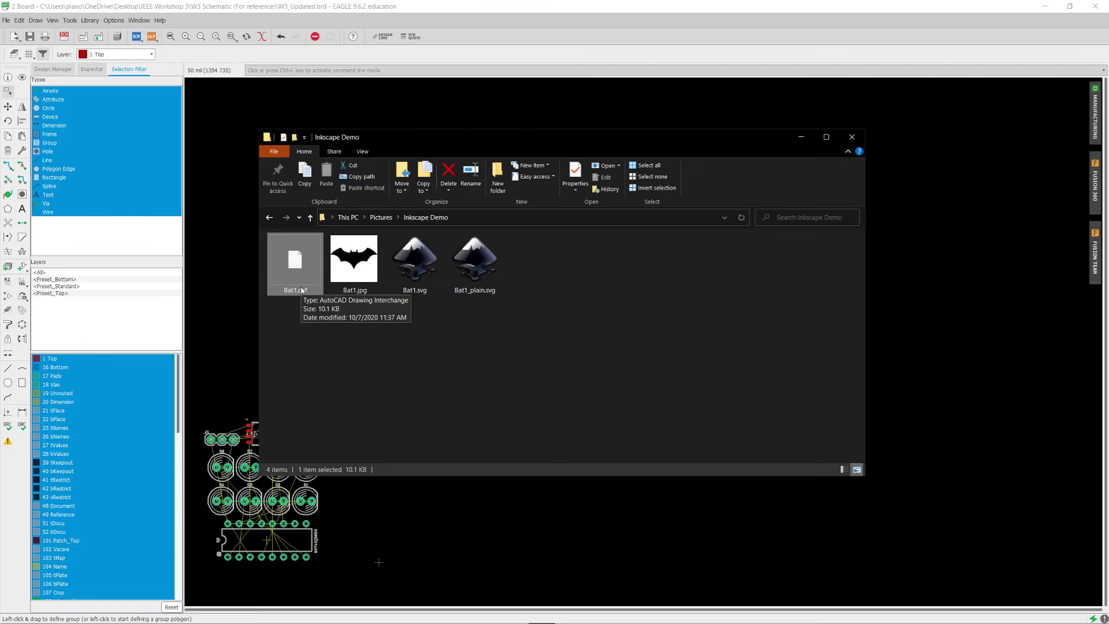
pyautogui.click(801, 137)
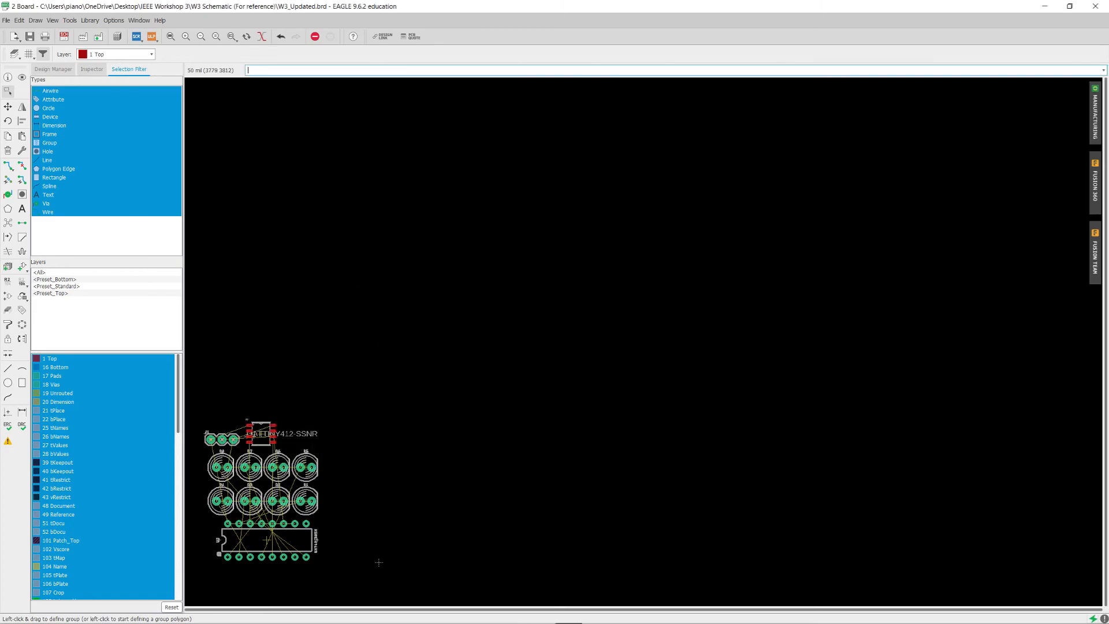
pyautogui.click(5, 22)
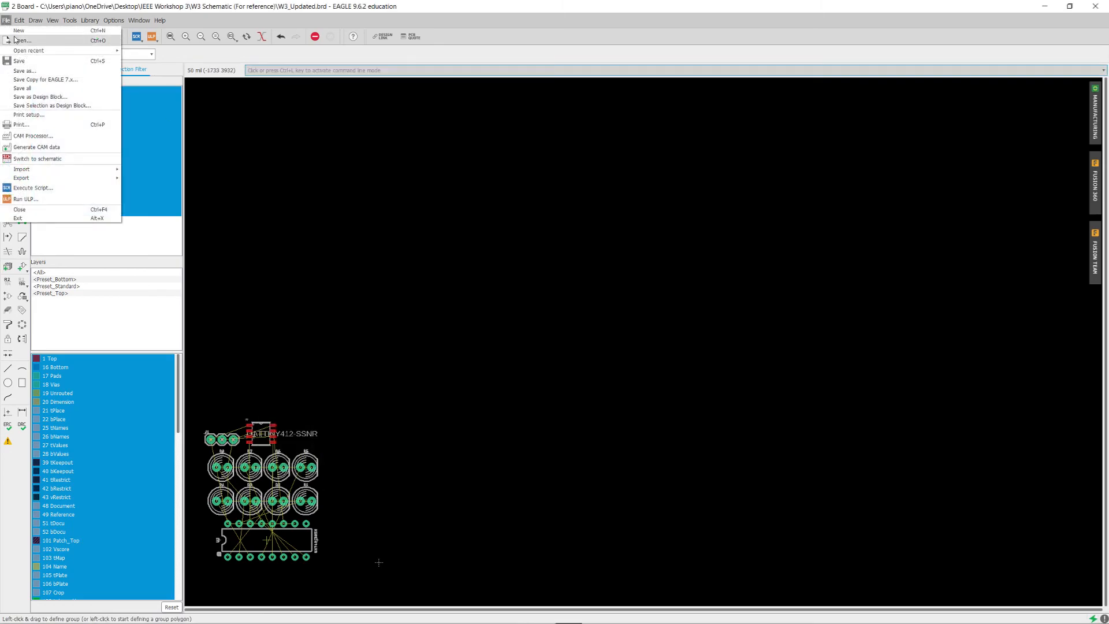
pyautogui.moveTo(91, 177)
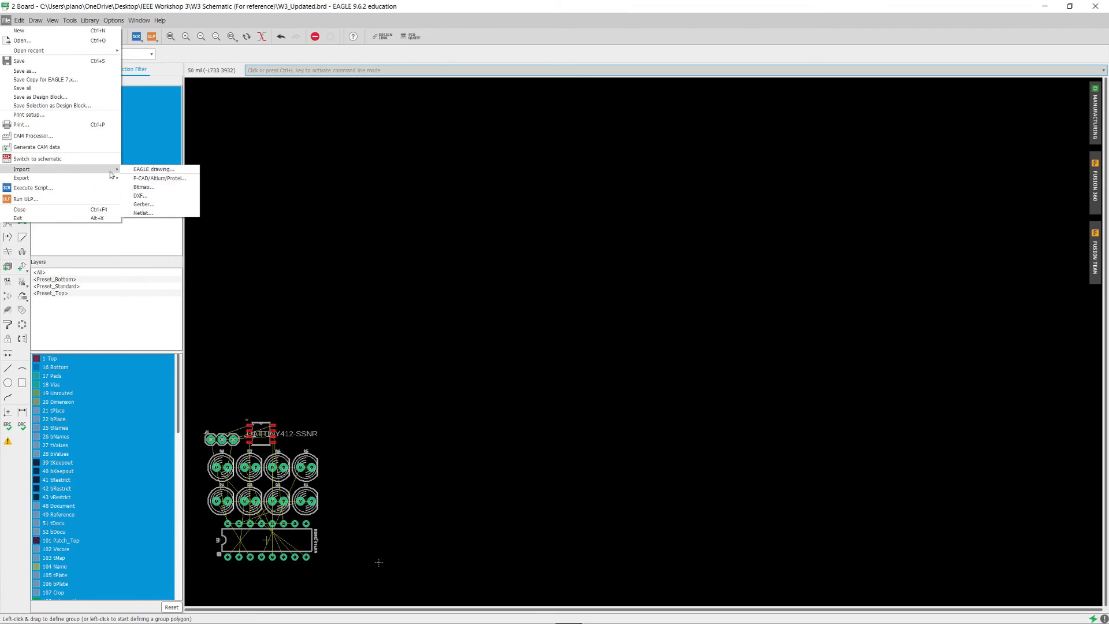
pyautogui.click(162, 196)
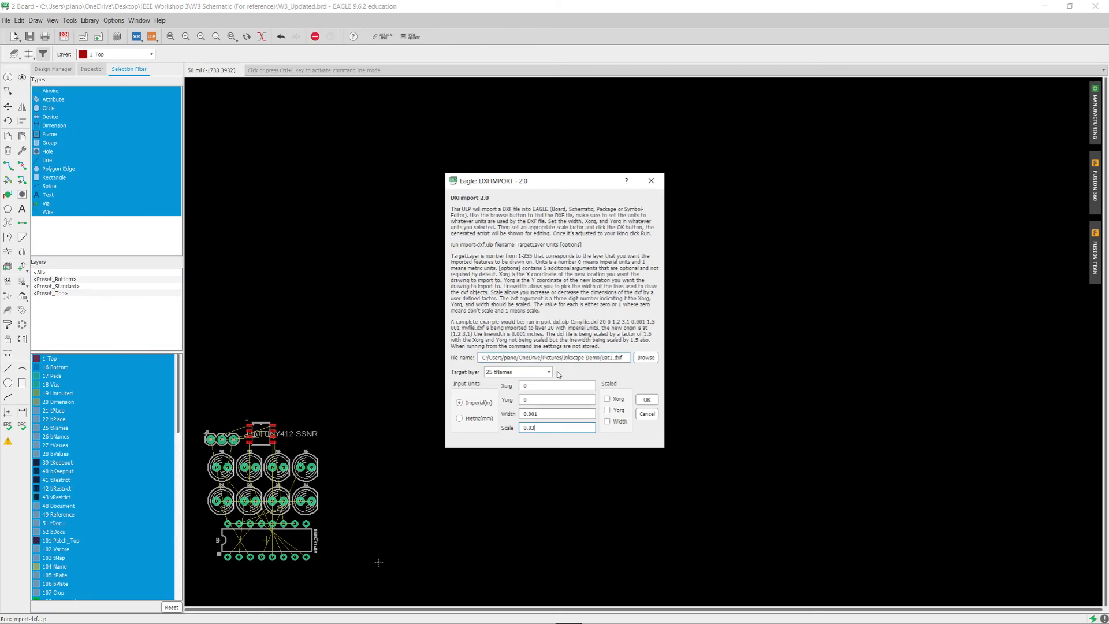
pyautogui.click(548, 372)
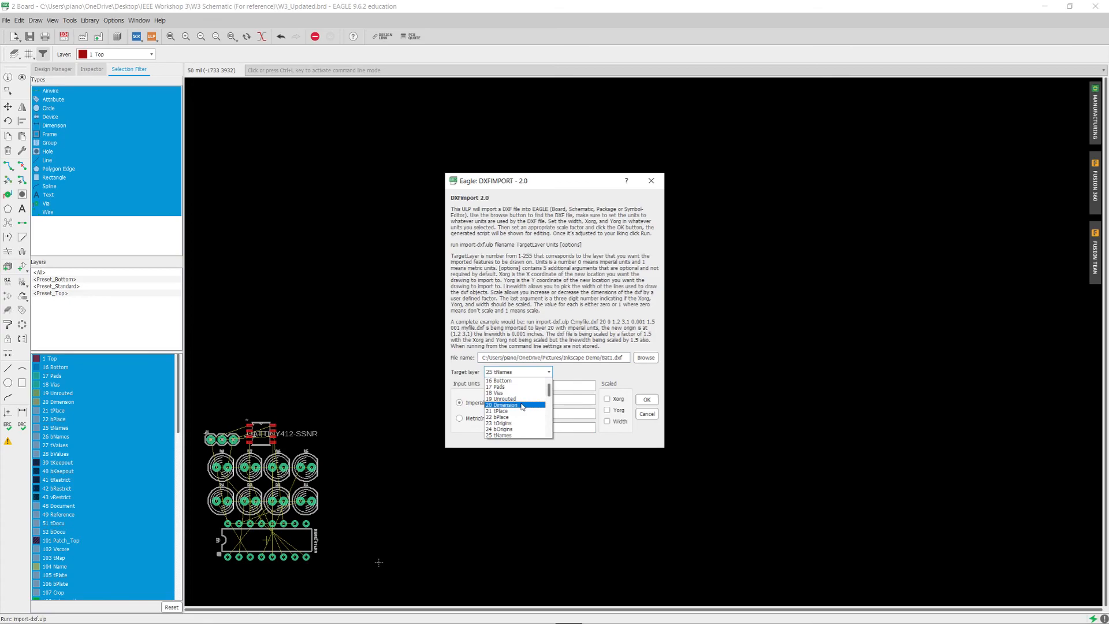
pyautogui.click(521, 404)
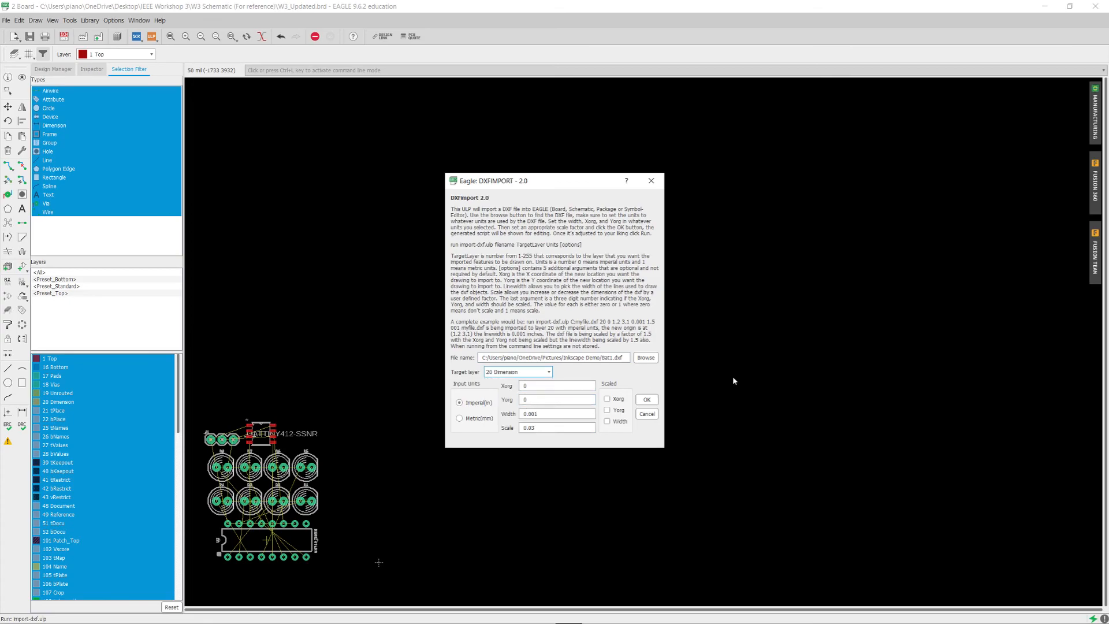
pyautogui.click(533, 410)
# Step: Generate the DXF import script, look through its contents, and run it to place the bat outline on the board
pyautogui.click(649, 400)
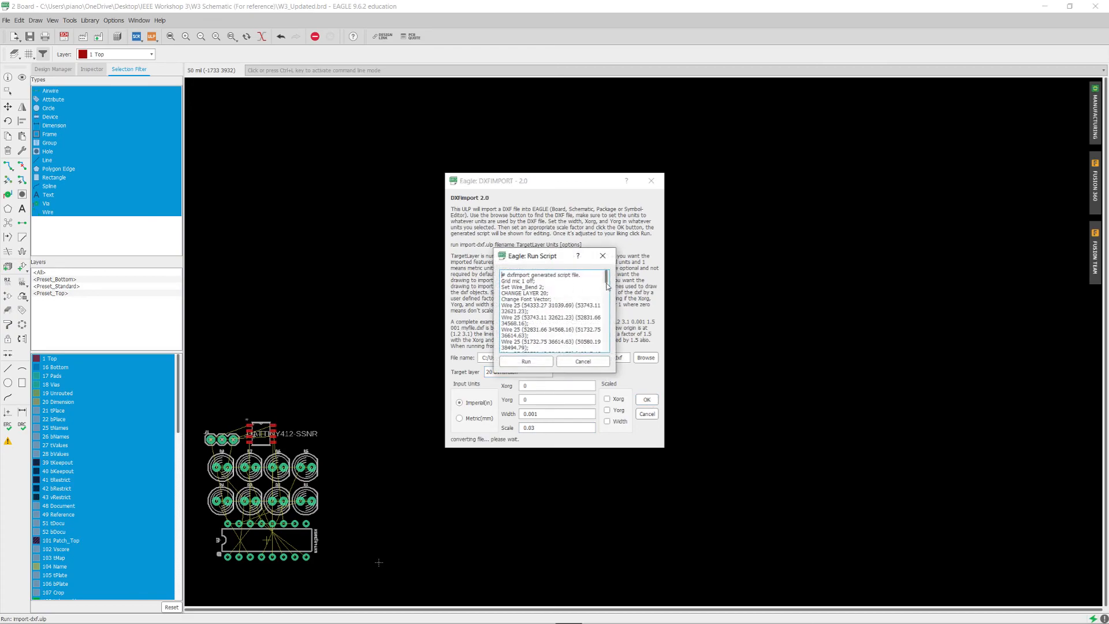
pyautogui.scroll(-10, 603, 323)
pyautogui.scroll(10, 597, 309)
pyautogui.click(537, 362)
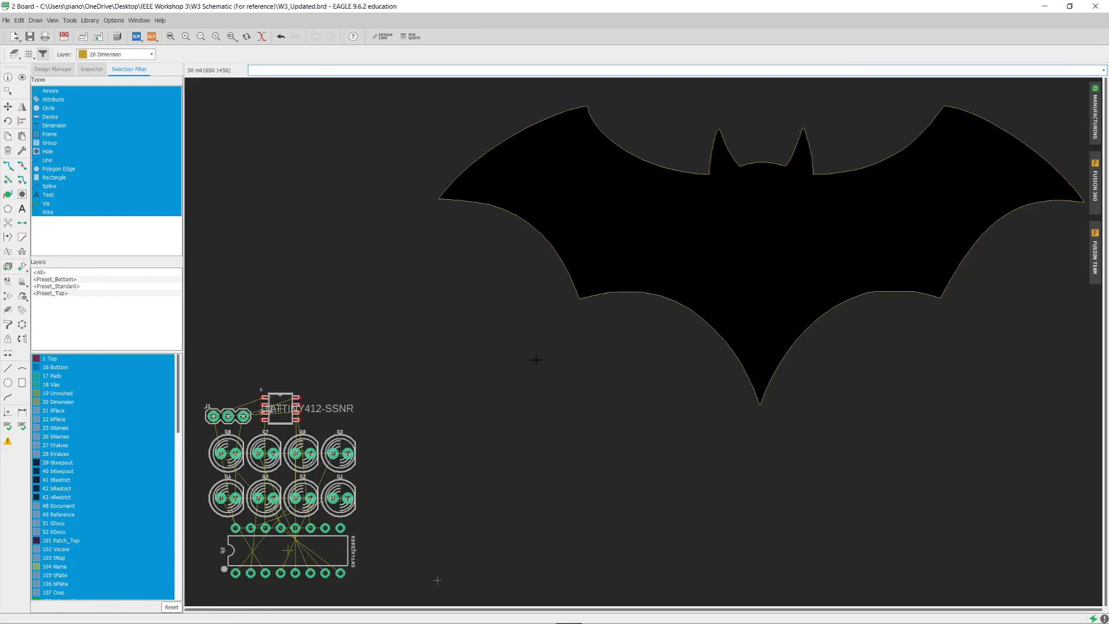
# Step: Examine the imported bat outline as a whole and the line segments at the upper corner of its left wing
pyautogui.scroll(-3, 673, 373)
pyautogui.moveTo(670, 376); pyautogui.dragTo(566, 401, button='middle')
pyautogui.scroll(5, 629, 334)
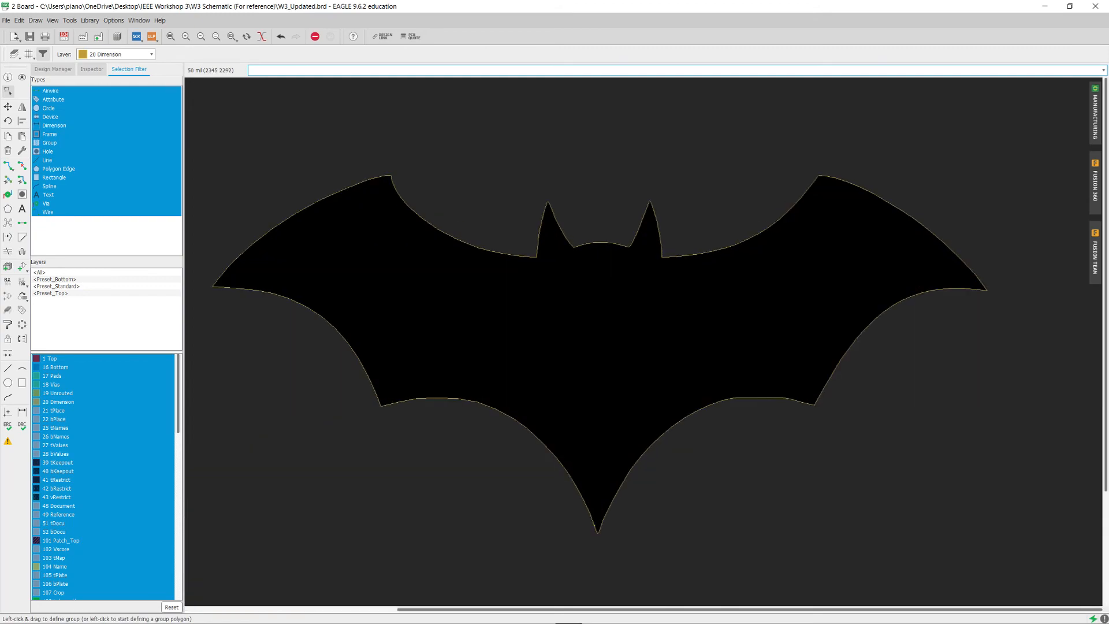
pyautogui.moveTo(629, 333); pyautogui.dragTo(695, 313, button='middle')
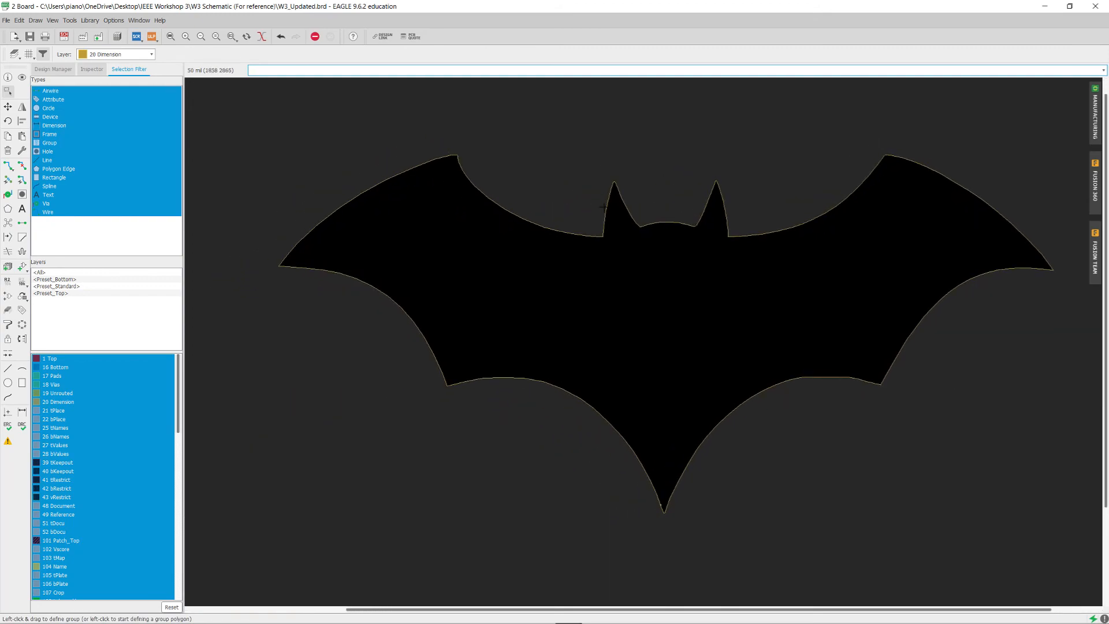
pyautogui.scroll(6, 439, 157)
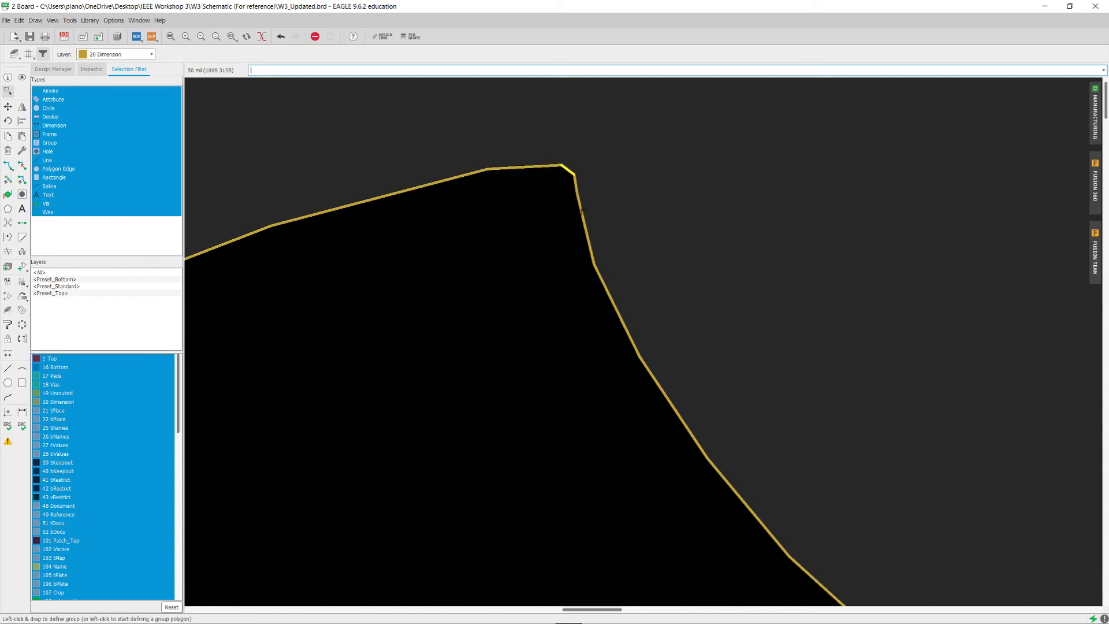
pyautogui.scroll(-5, 660, 287)
pyautogui.moveTo(745, 288); pyautogui.dragTo(548, 200, button='middle')
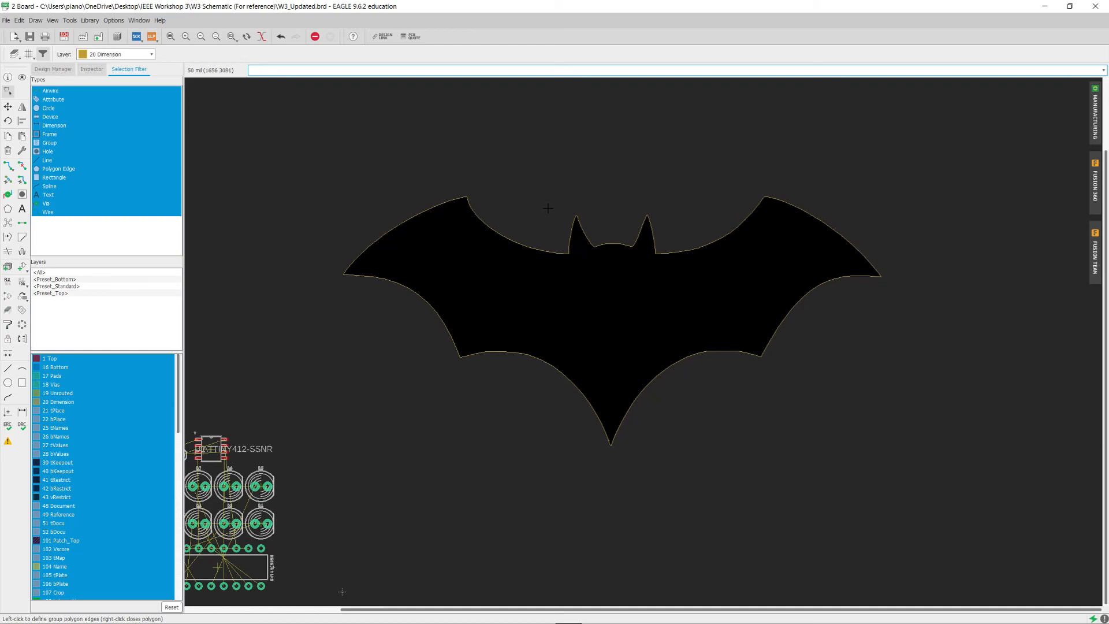
# Step: Examine the individual line segments at the lower tip of the bat outline
pyautogui.scroll(6, 608, 438)
pyautogui.click(598, 436)
pyautogui.click(588, 439)
pyautogui.click(571, 414)
pyautogui.click(559, 373)
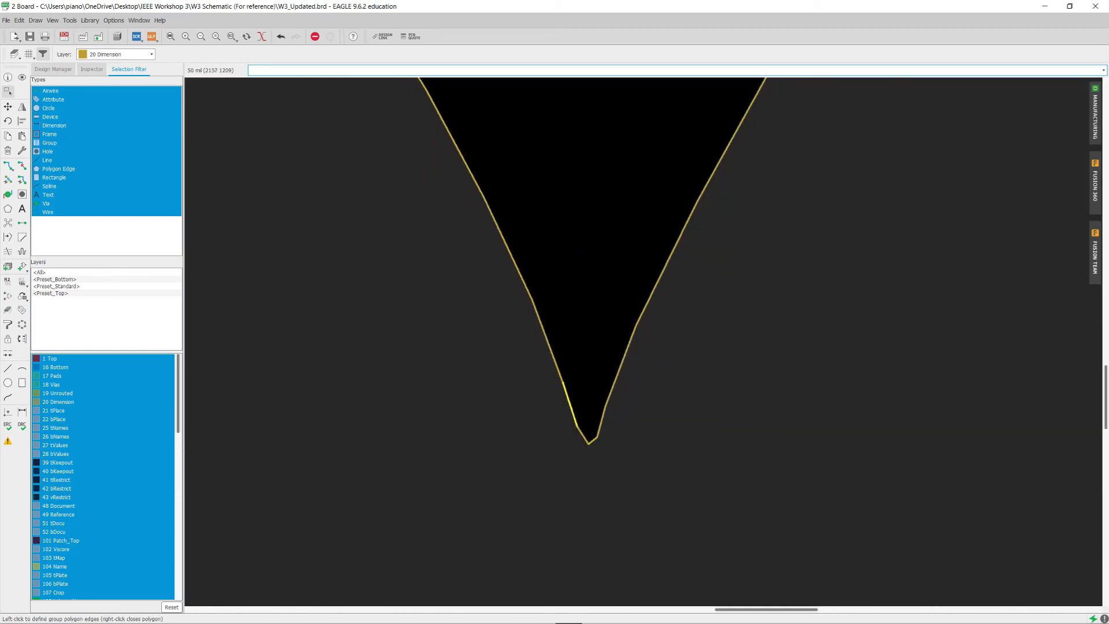
pyautogui.scroll(5, 618, 422)
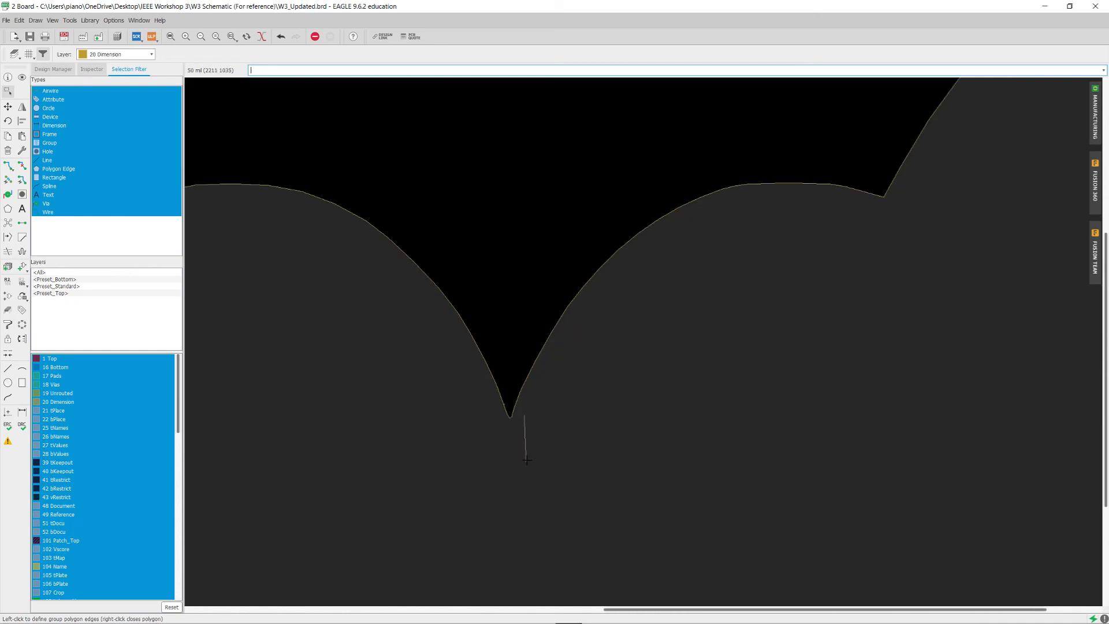
pyautogui.press('Escape')
# Step: Move all the board components as one group to just below the left half of the bat outline
pyautogui.scroll(-5, 520, 432)
pyautogui.moveTo(434, 426); pyautogui.dragTo(527, 396, button='middle')
pyautogui.scroll(-2, 567, 428)
pyautogui.scroll(-1, 567, 427)
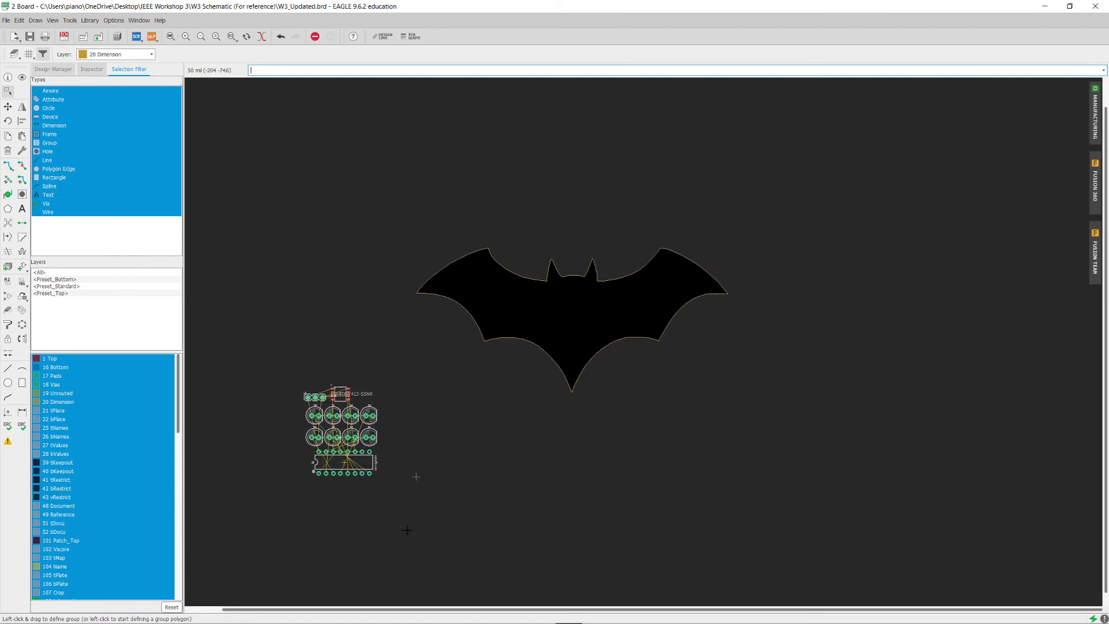
pyautogui.moveTo(258, 330); pyautogui.dragTo(425, 510)
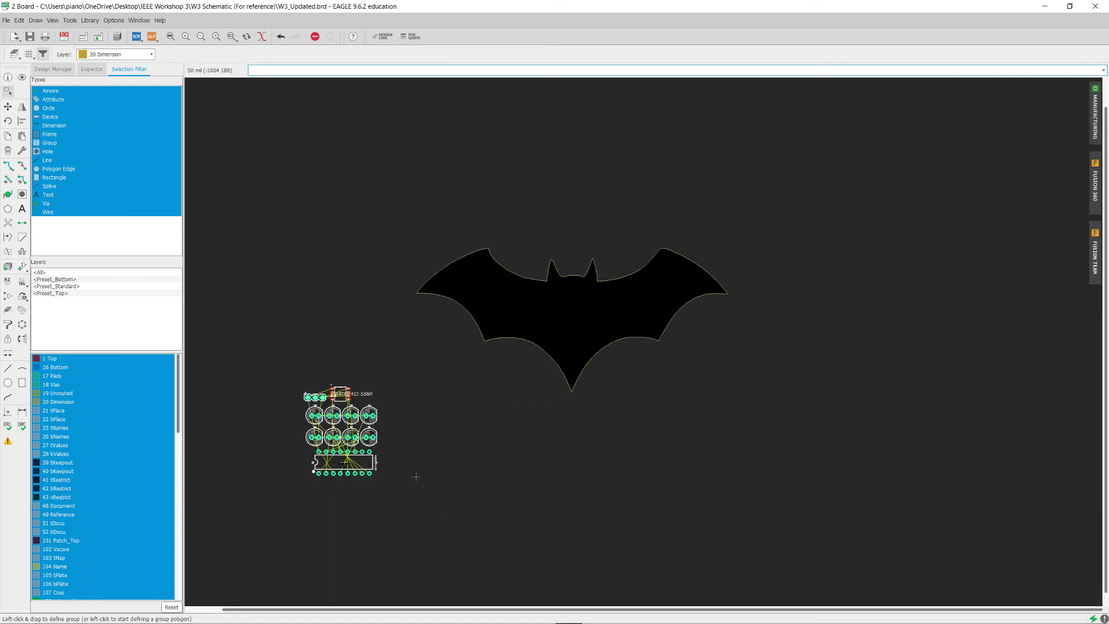
pyautogui.click(344, 463)
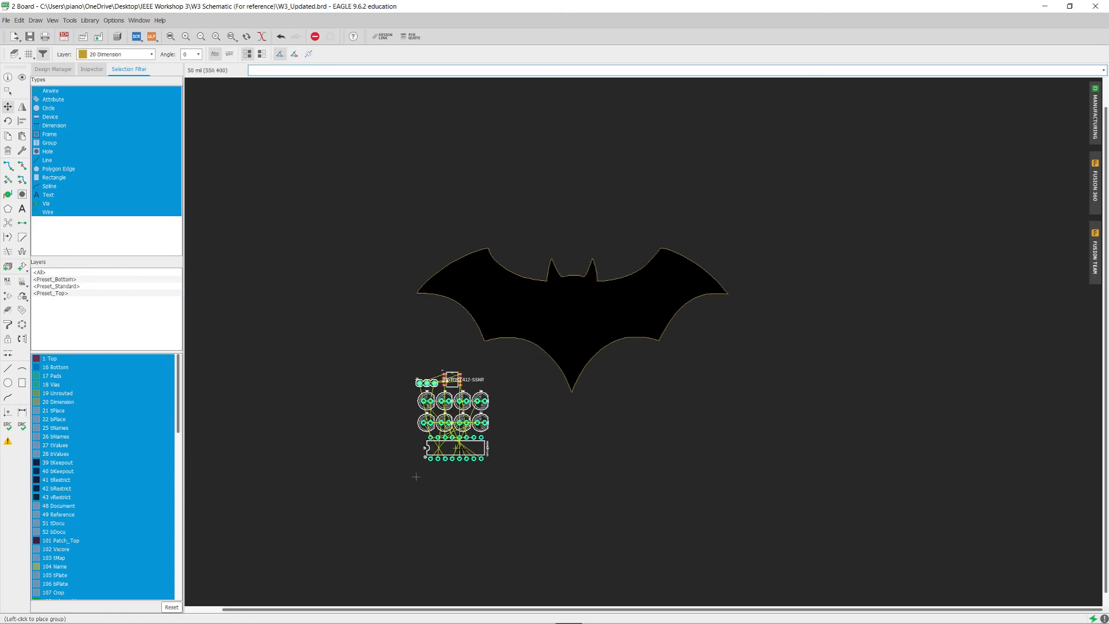
pyautogui.click(540, 379)
pyautogui.scroll(3, 540, 378)
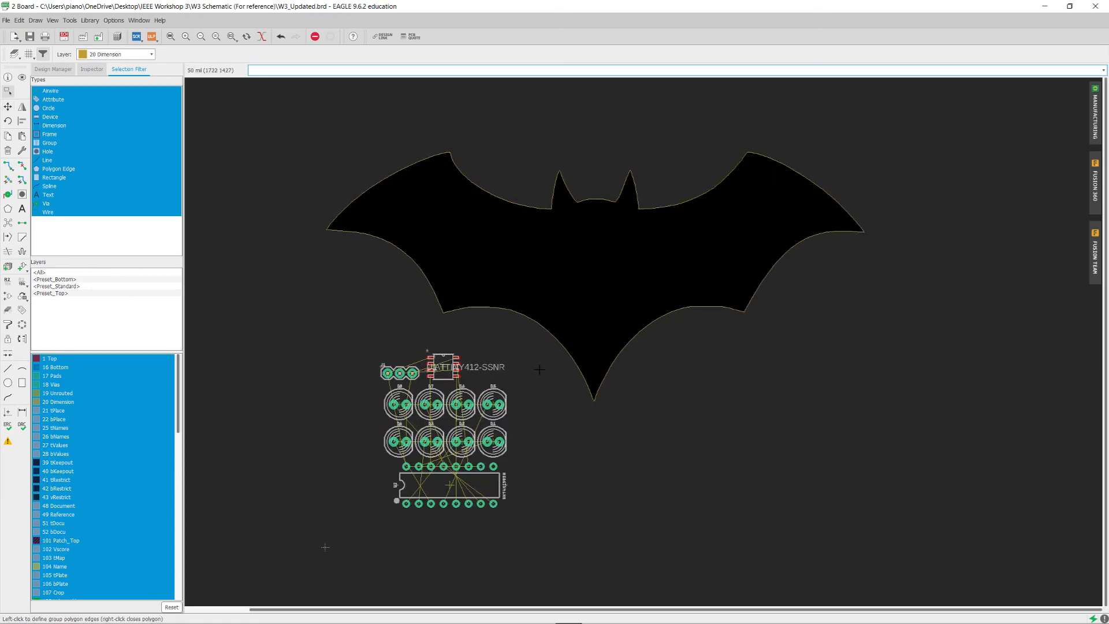
pyautogui.moveTo(539, 369); pyautogui.dragTo(517, 460, button='middle')
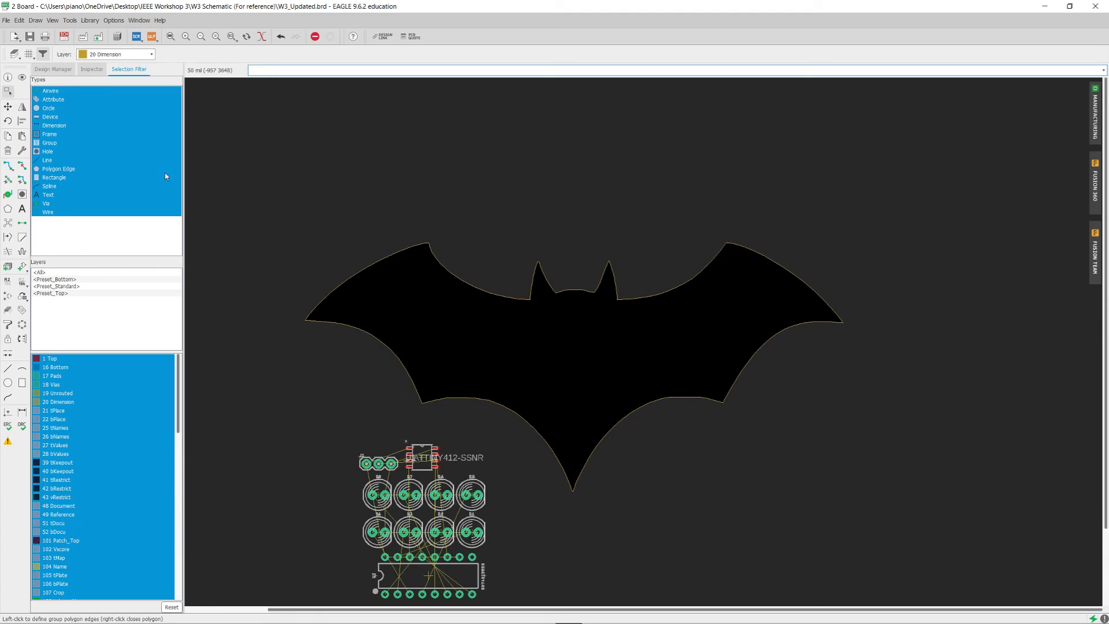
# Step: Import Bat1.dxf again on layer 21 tPlace with imperial units, width 0.001 and scale 0.005, and run the generated script
pyautogui.click(7, 22)
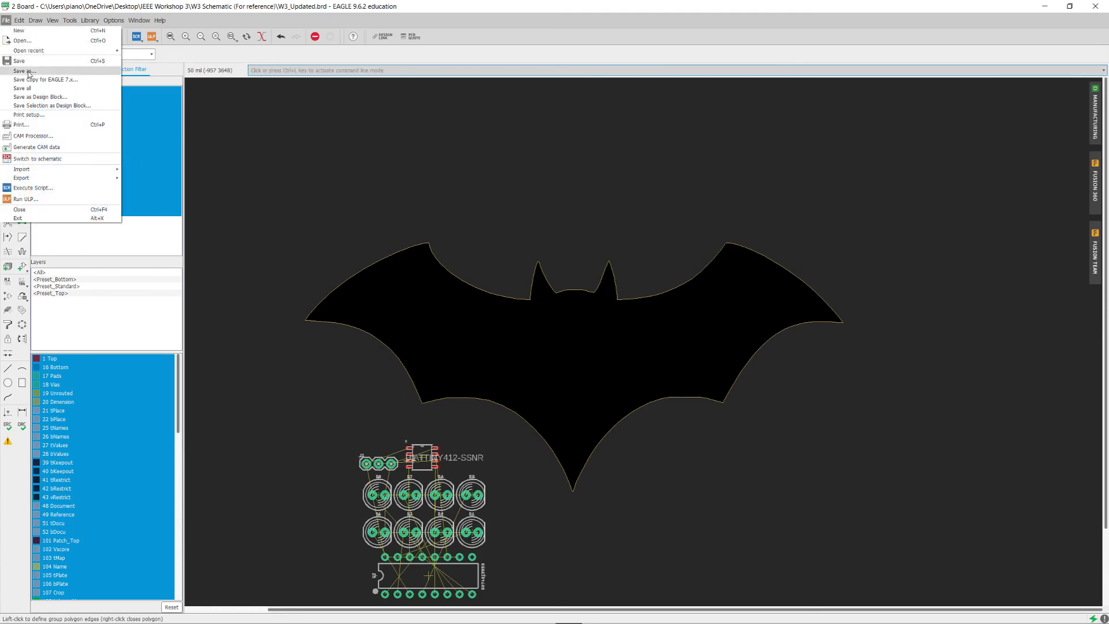
pyautogui.moveTo(59, 171)
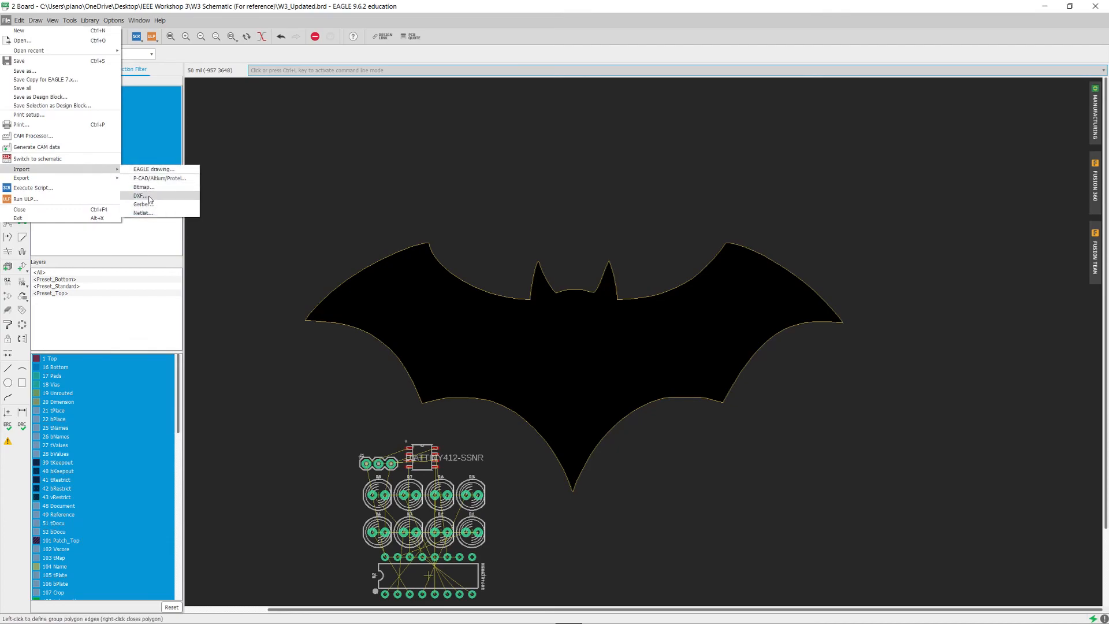
pyautogui.click(141, 195)
pyautogui.click(532, 428)
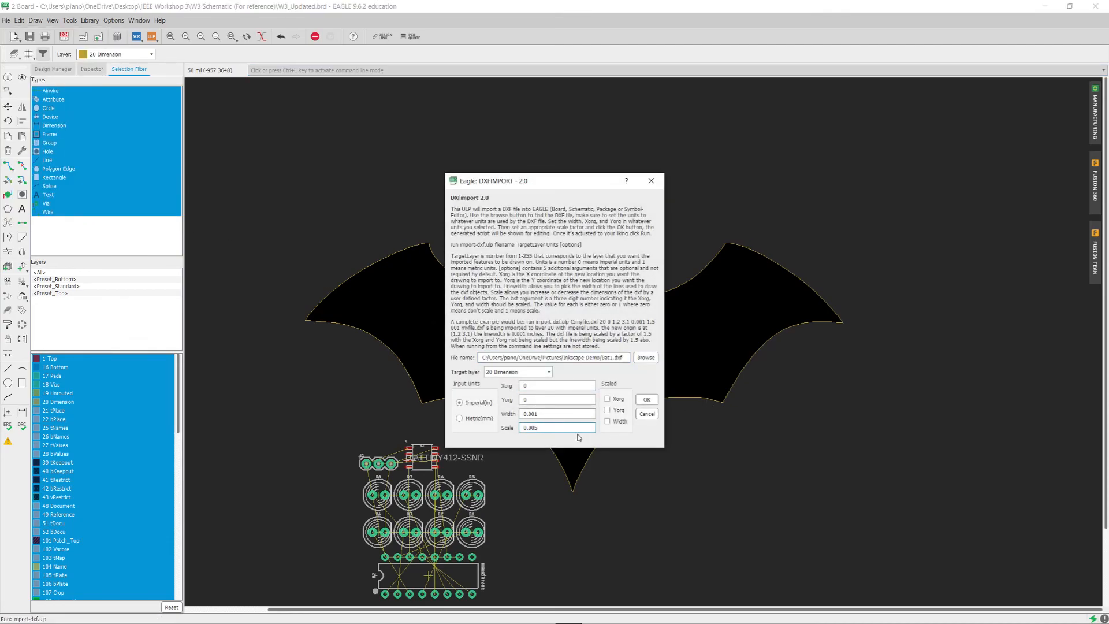
pyautogui.click(536, 372)
pyautogui.scroll(-1, 537, 405)
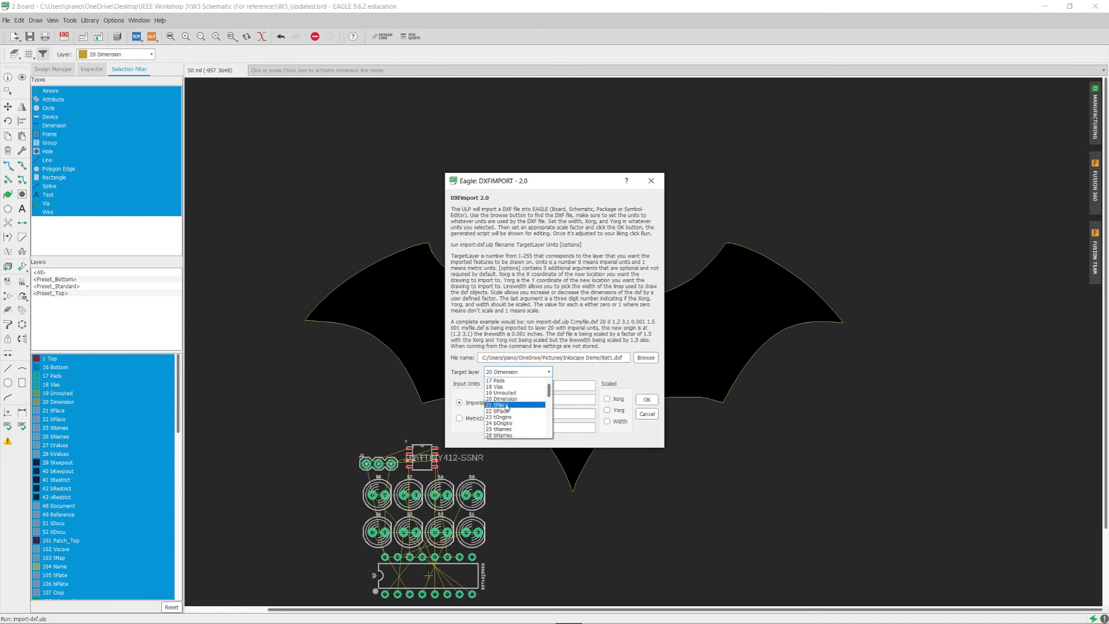
pyautogui.click(507, 404)
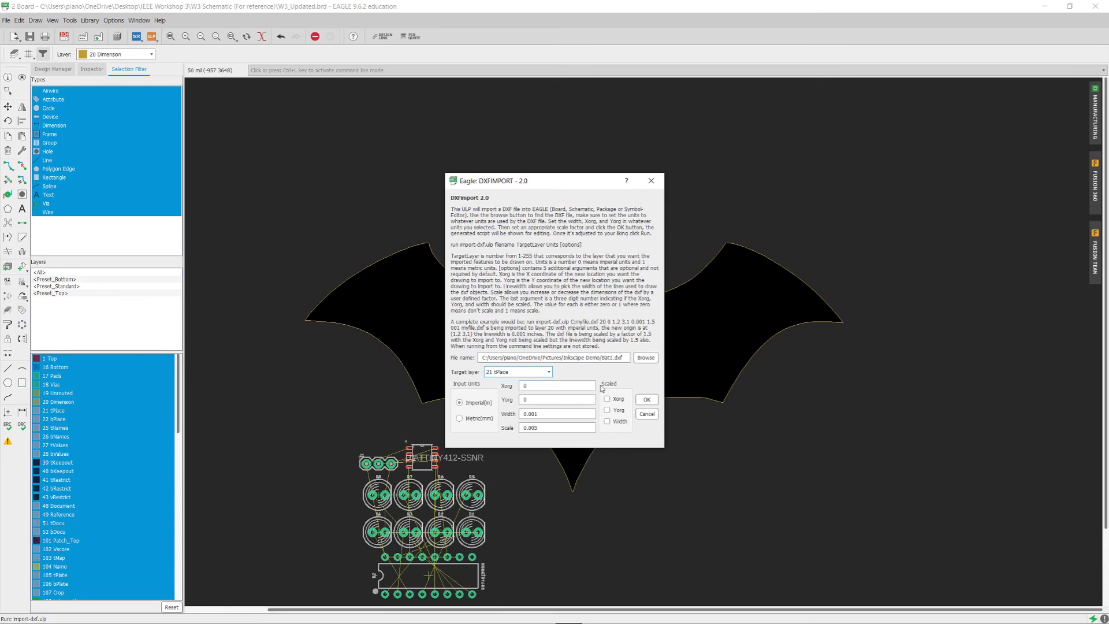
pyautogui.click(645, 399)
pyautogui.click(525, 363)
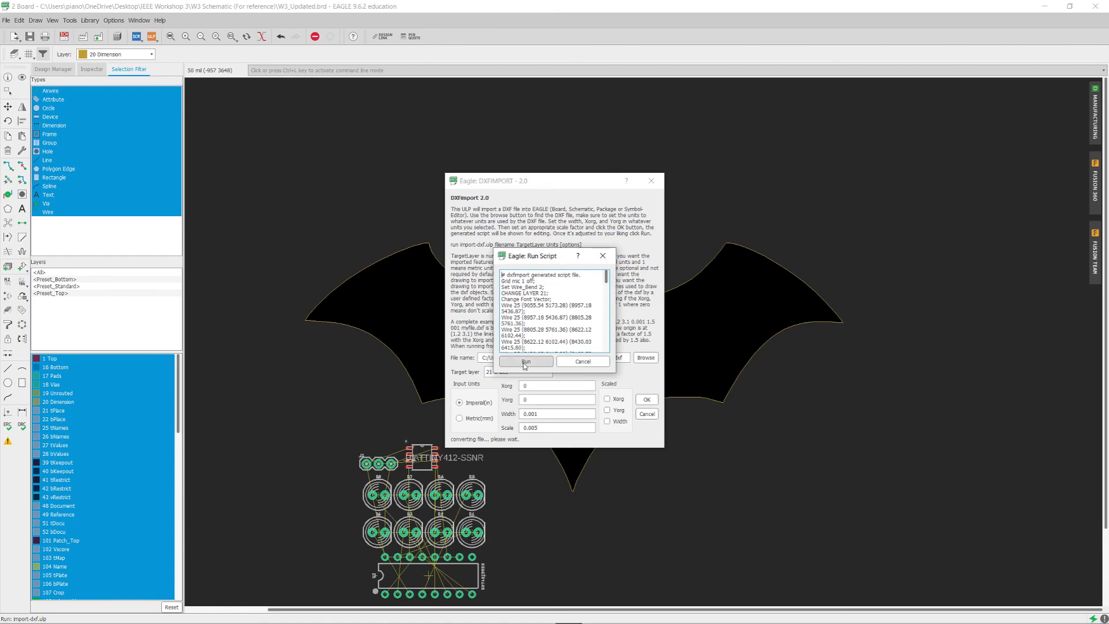
# Step: Move the 16-pin chip U2 to the right so it no longer overlaps the small silkscreen bat
pyautogui.scroll(2, 525, 555)
pyautogui.moveTo(547, 533); pyautogui.dragTo(649, 376, button='middle')
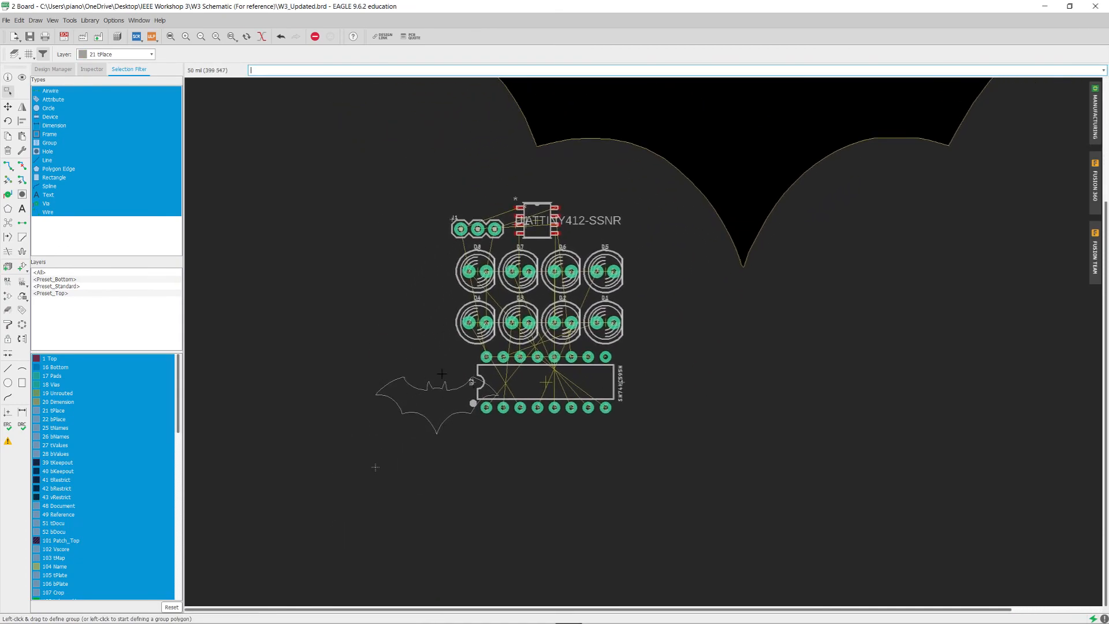
pyautogui.click(546, 381)
pyautogui.click(545, 381)
pyautogui.click(631, 383)
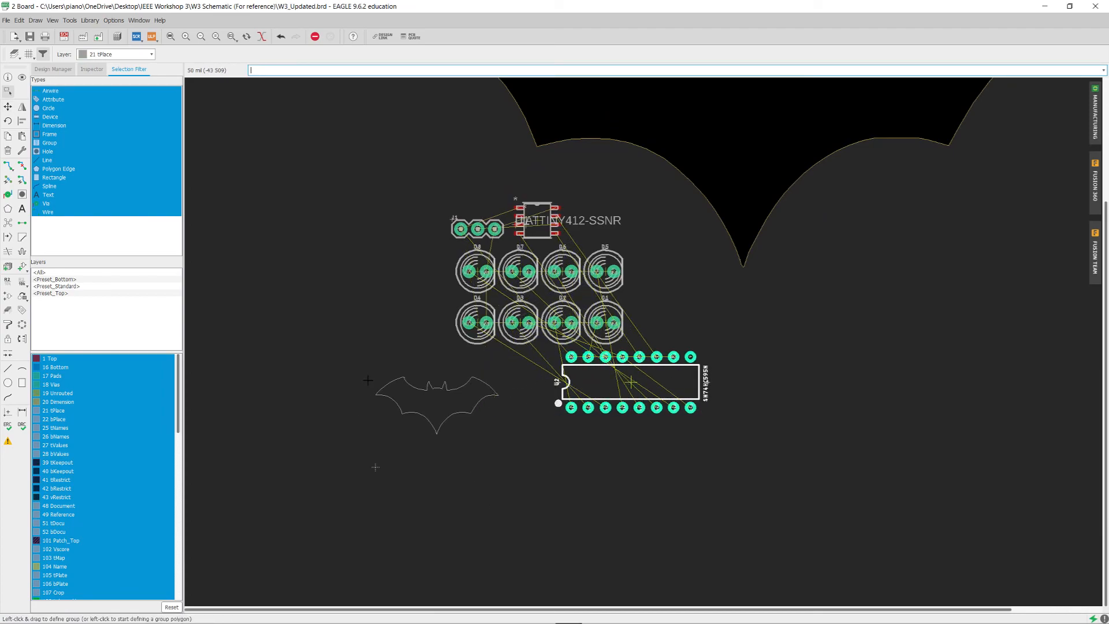
# Step: Select all lines of the small bat and combine them into a new selectable group named bat_place
pyautogui.moveTo(347, 355); pyautogui.dragTo(517, 448)
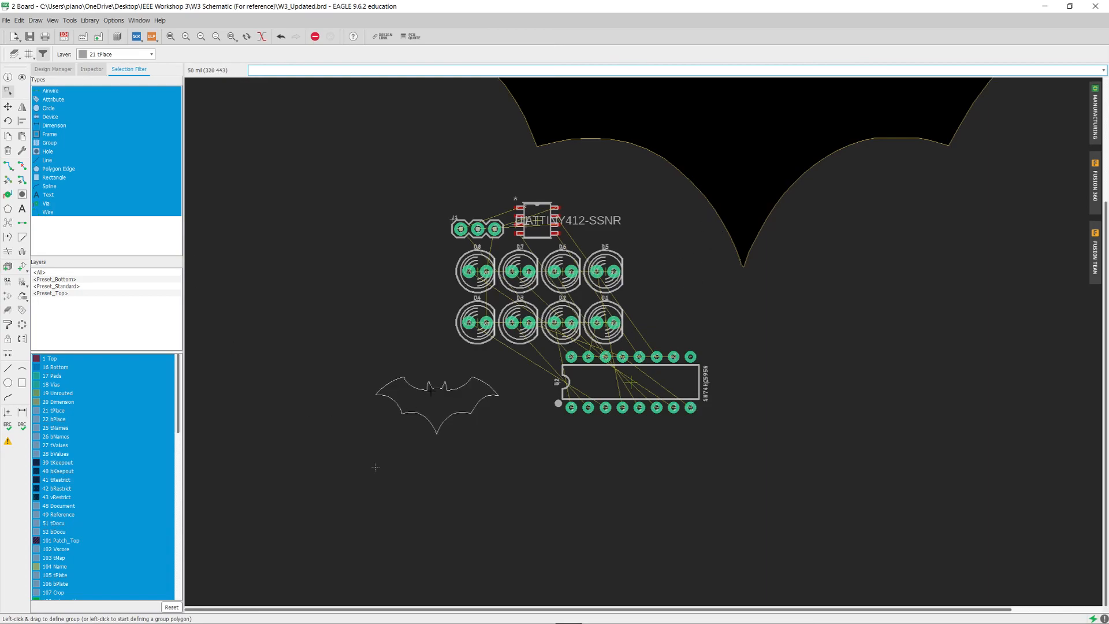
pyautogui.rightClick(396, 409)
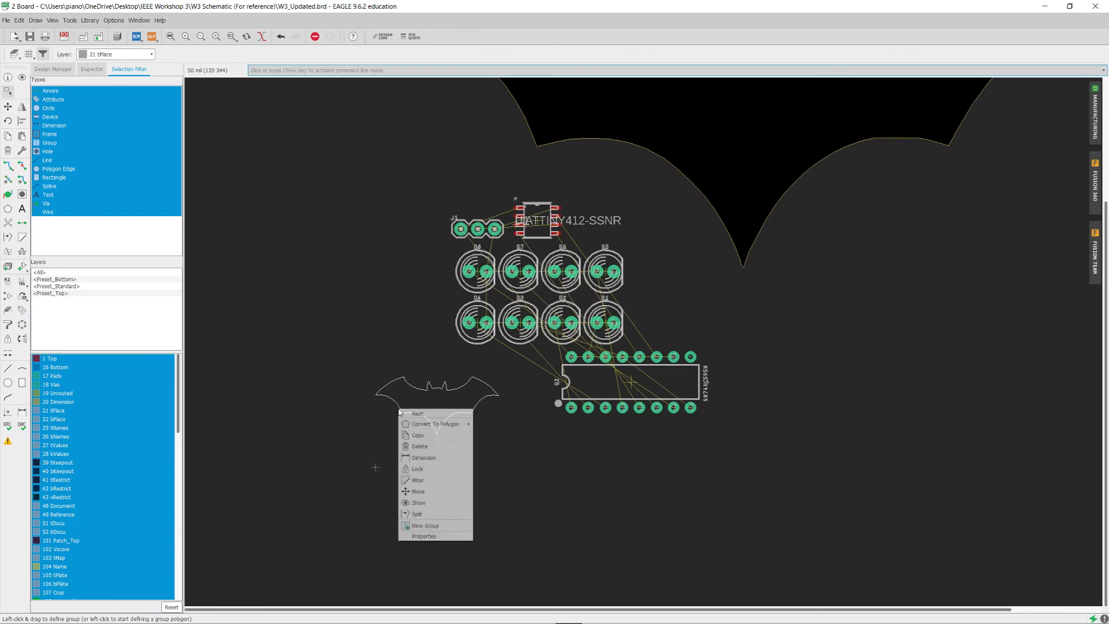
pyautogui.click(437, 527)
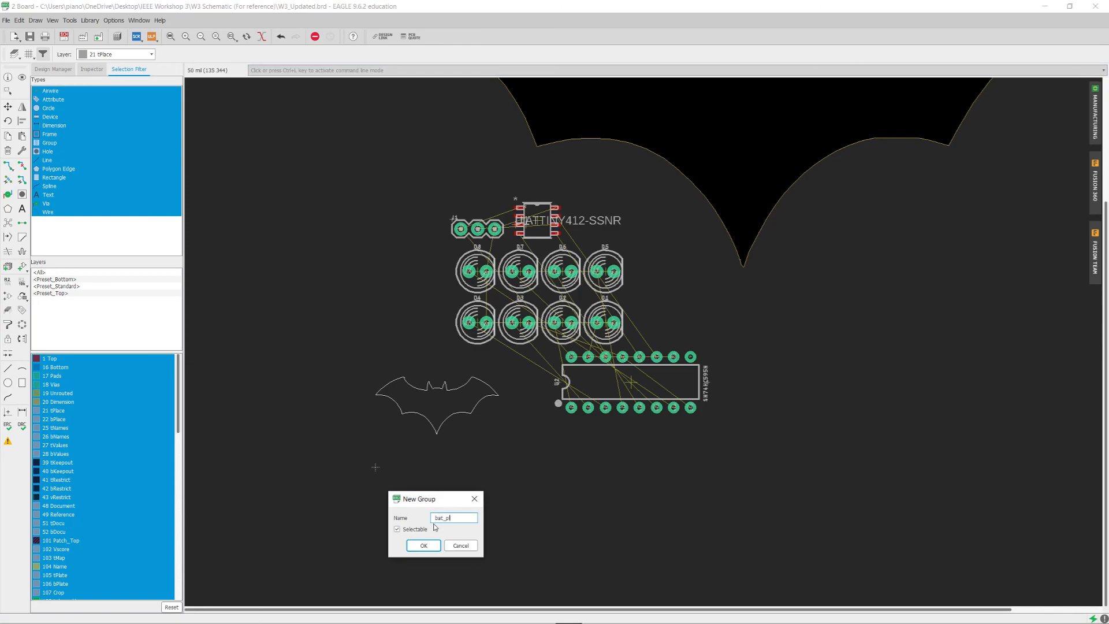
pyautogui.write('bat_place')
pyautogui.click(423, 545)
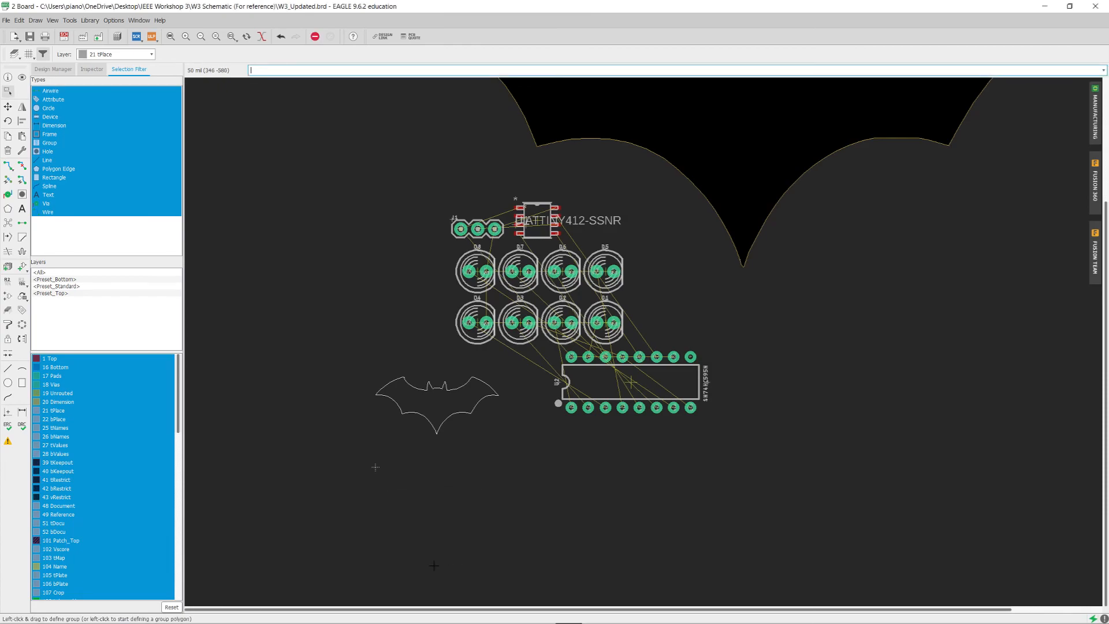
# Step: Move the small bat_place outline group into the centre of the large bat board outline
pyautogui.click(7, 107)
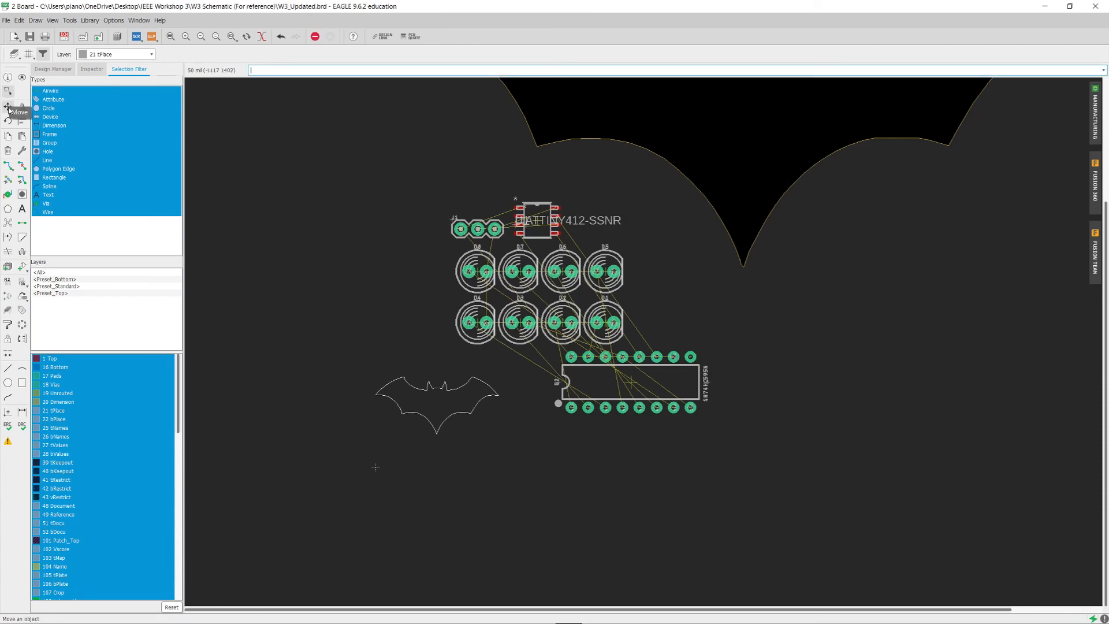
pyautogui.rightClick(414, 413)
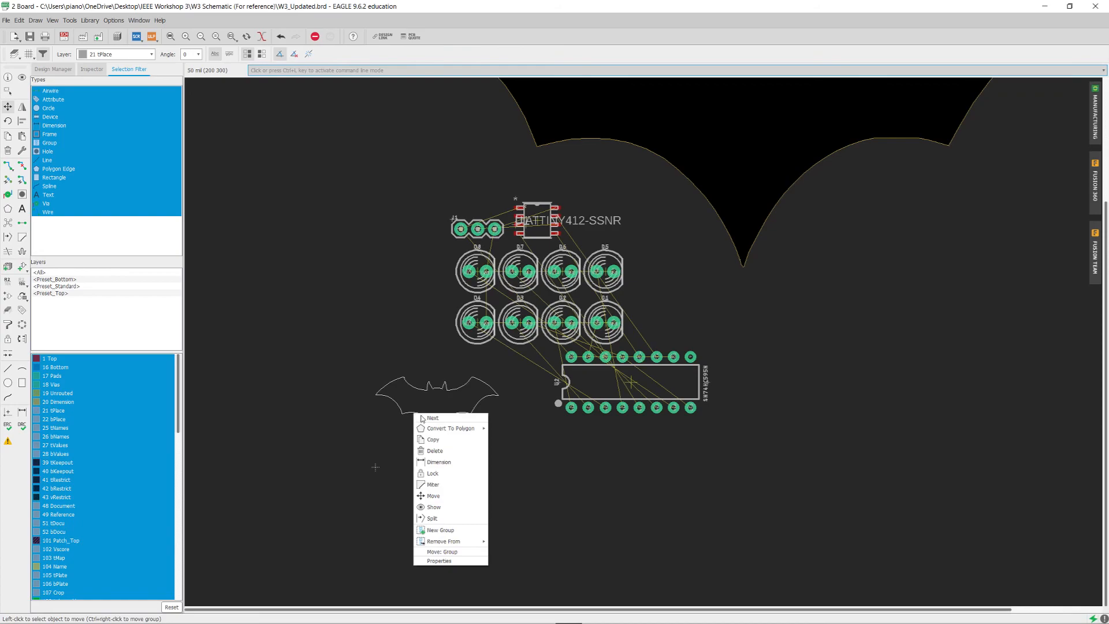
pyautogui.click(476, 552)
pyautogui.moveTo(687, 242); pyautogui.dragTo(440, 513, button='middle')
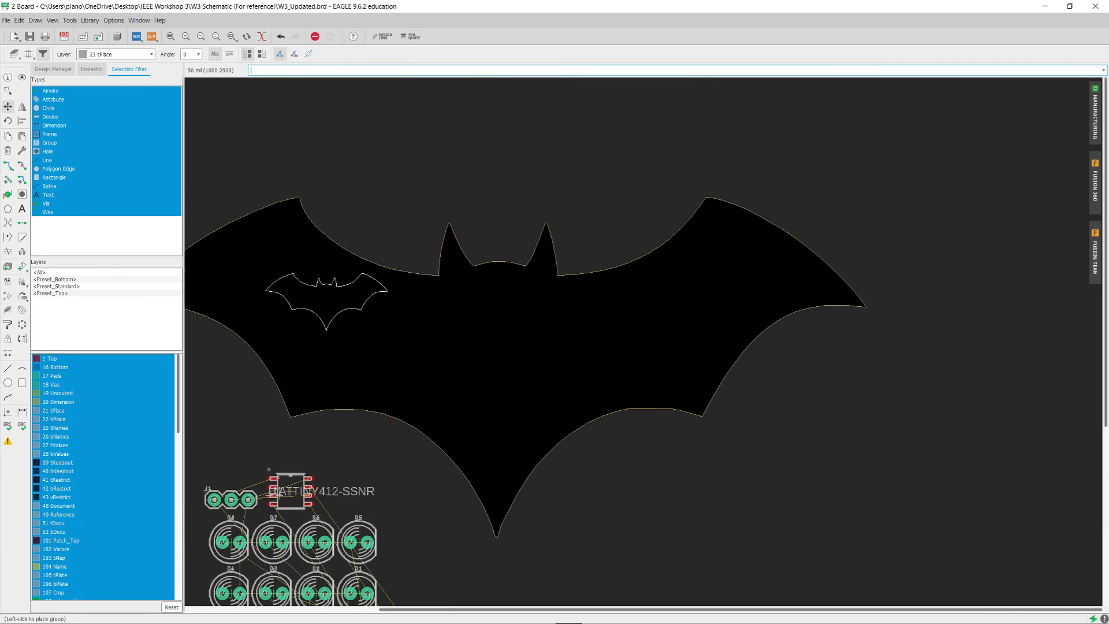
pyautogui.moveTo(309, 327); pyautogui.dragTo(451, 283, button='middle')
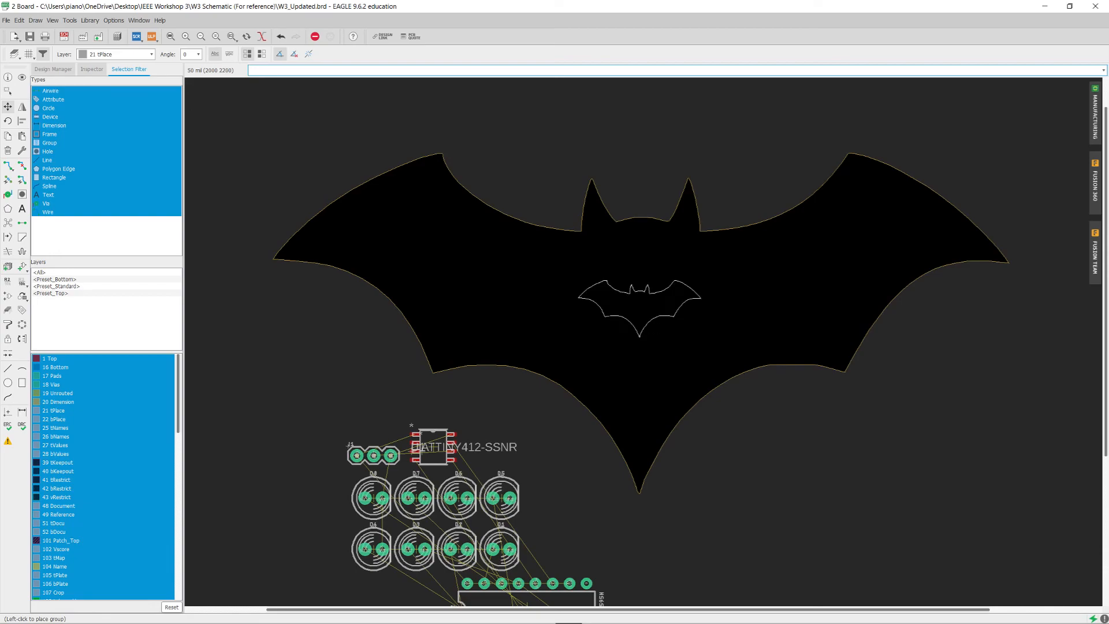
pyautogui.click(615, 322)
pyautogui.moveTo(853, 517); pyautogui.dragTo(740, 549, button='middle')
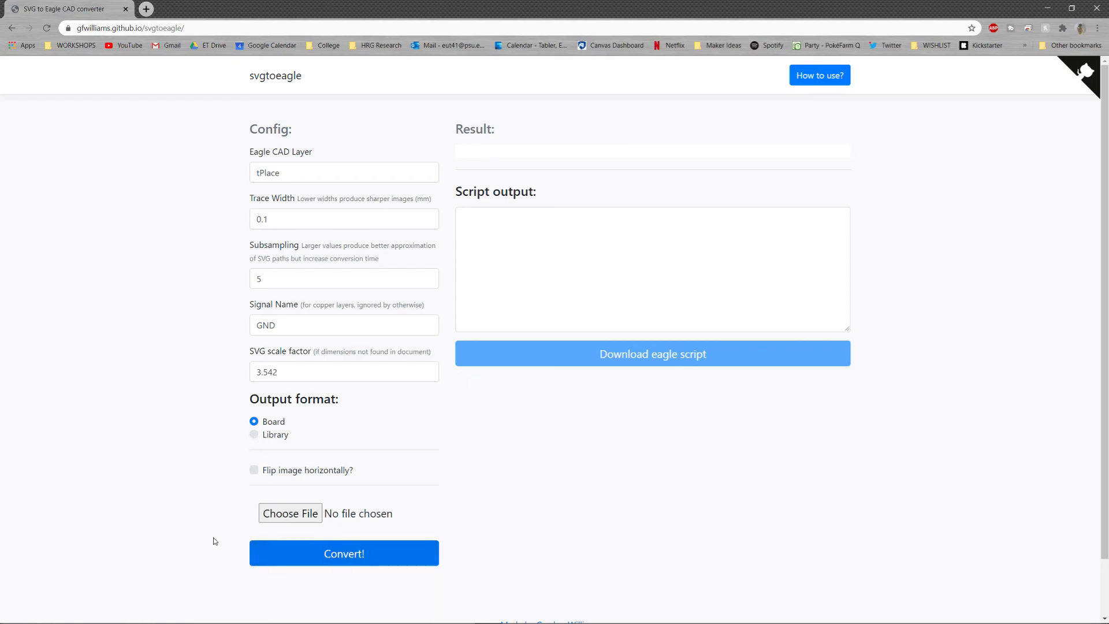
# Step: Switch to the svgtoeagle converter in the browser, load Bat1_plain.svg and convert it for the tPlace layer in Board format
pyautogui.click(305, 516)
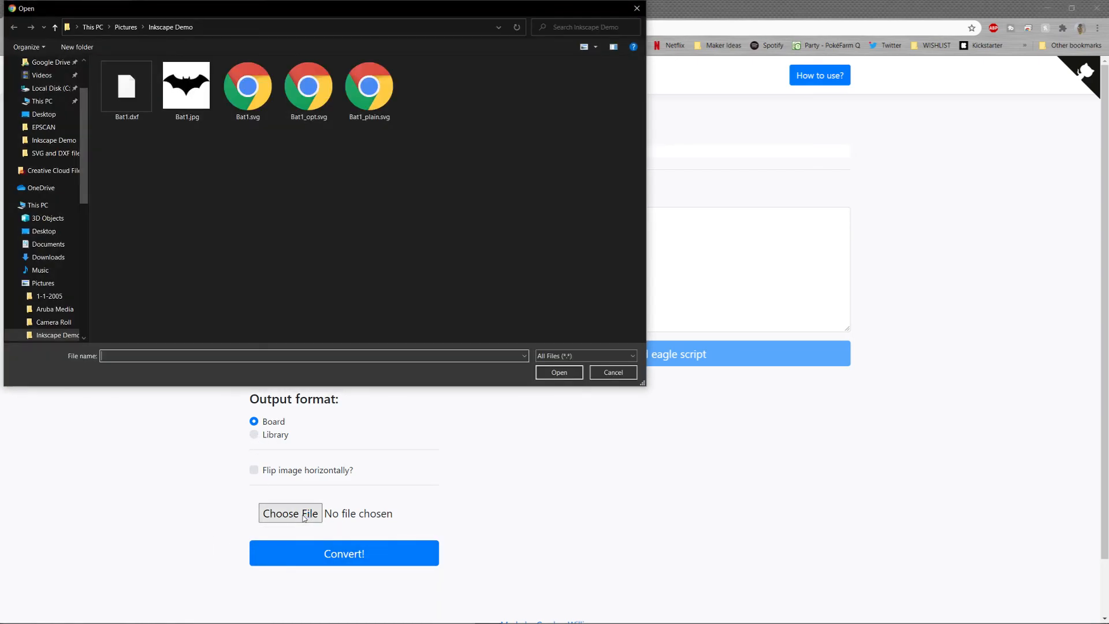
pyautogui.click(350, 101)
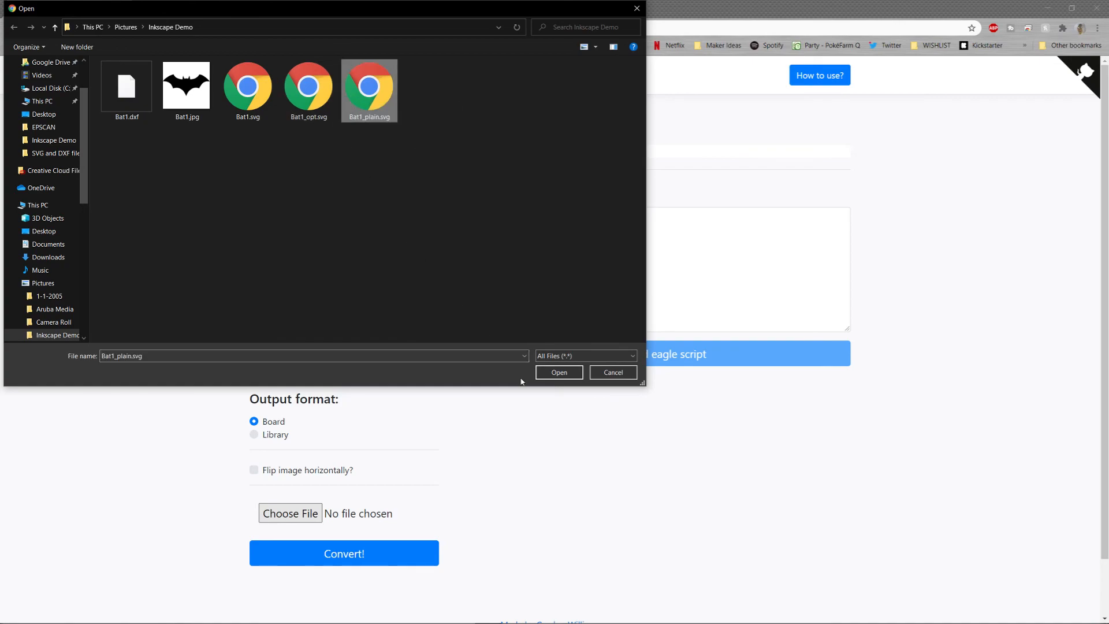
pyautogui.click(559, 372)
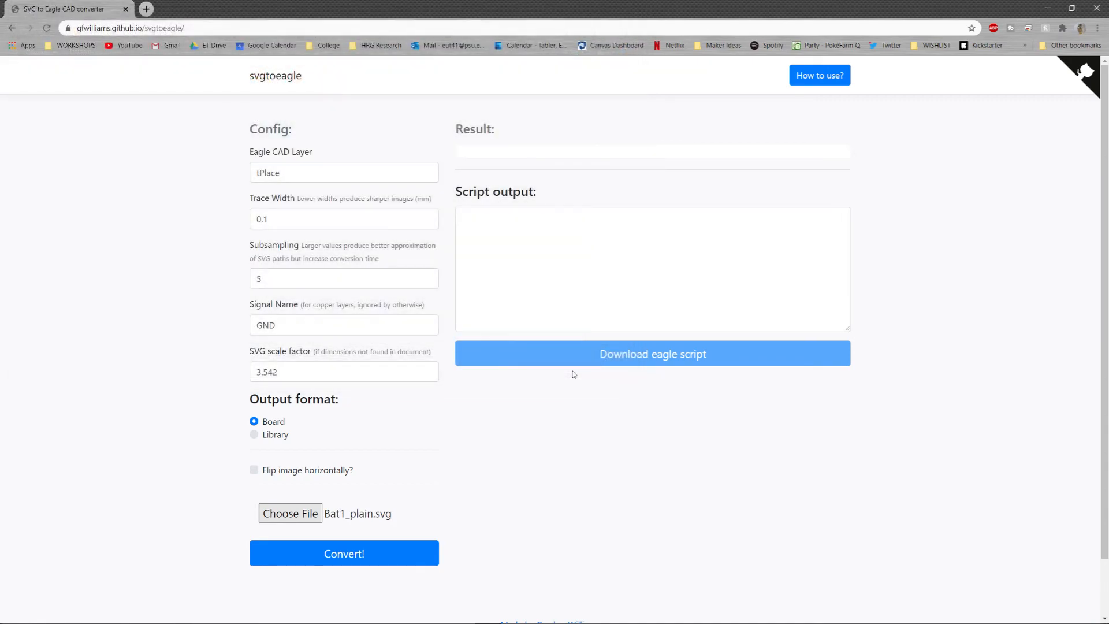
pyautogui.click(340, 564)
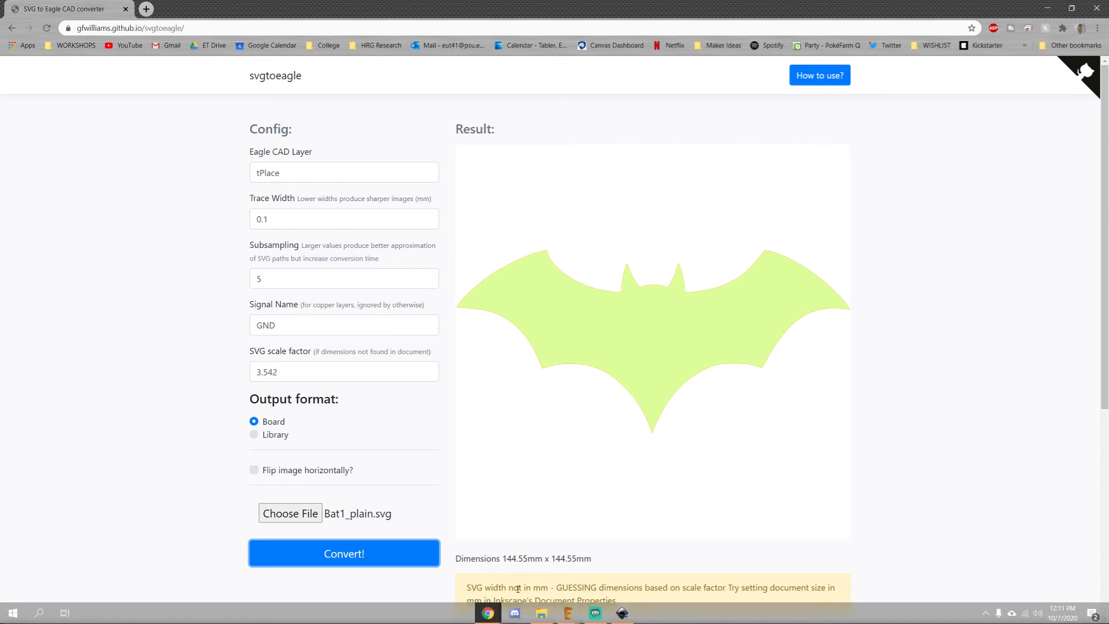
# Step: Set the SVG scale factor to 30, convert the bat, and check the resulting dimensions
pyautogui.moveTo(470, 586); pyautogui.dragTo(548, 587)
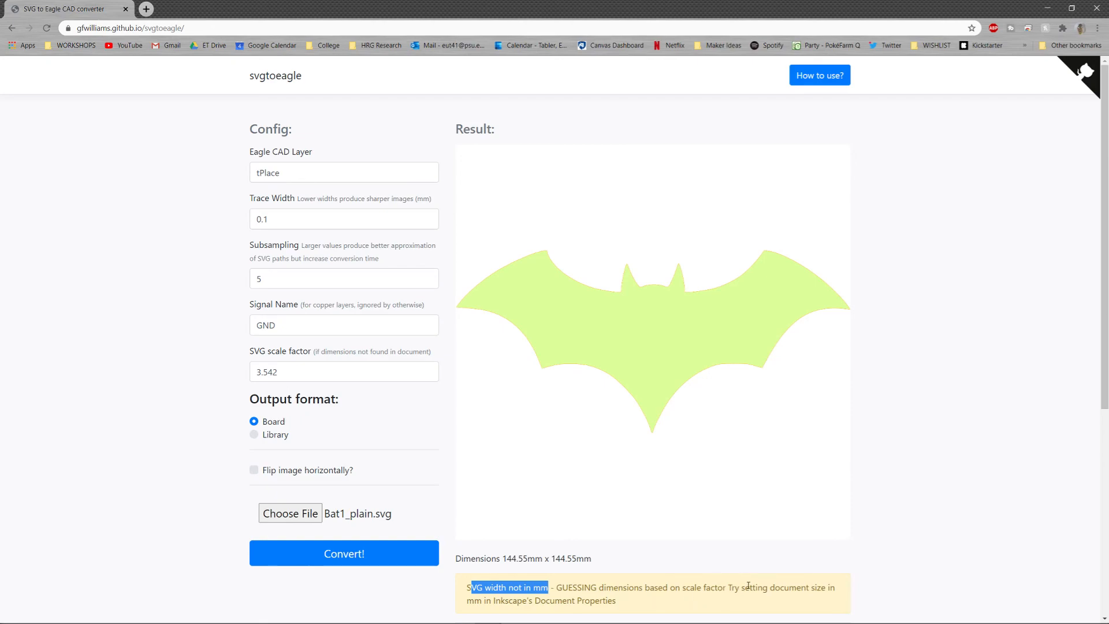
pyautogui.moveTo(287, 372); pyautogui.dragTo(250, 367)
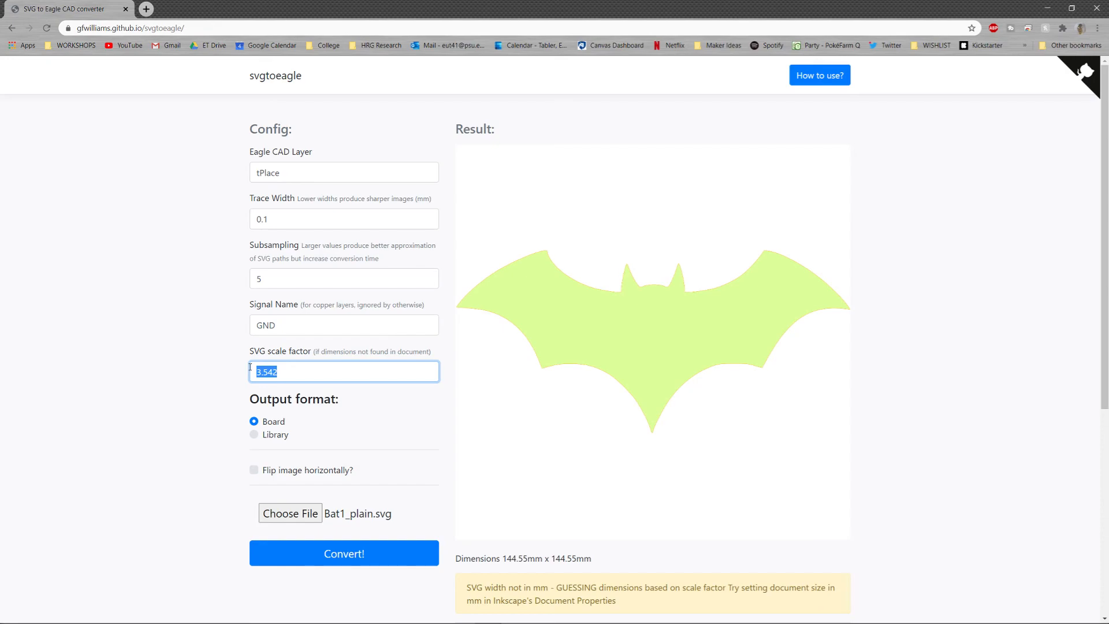
pyautogui.write('30')
pyautogui.click(356, 557)
pyautogui.moveTo(503, 559); pyautogui.dragTo(525, 556)
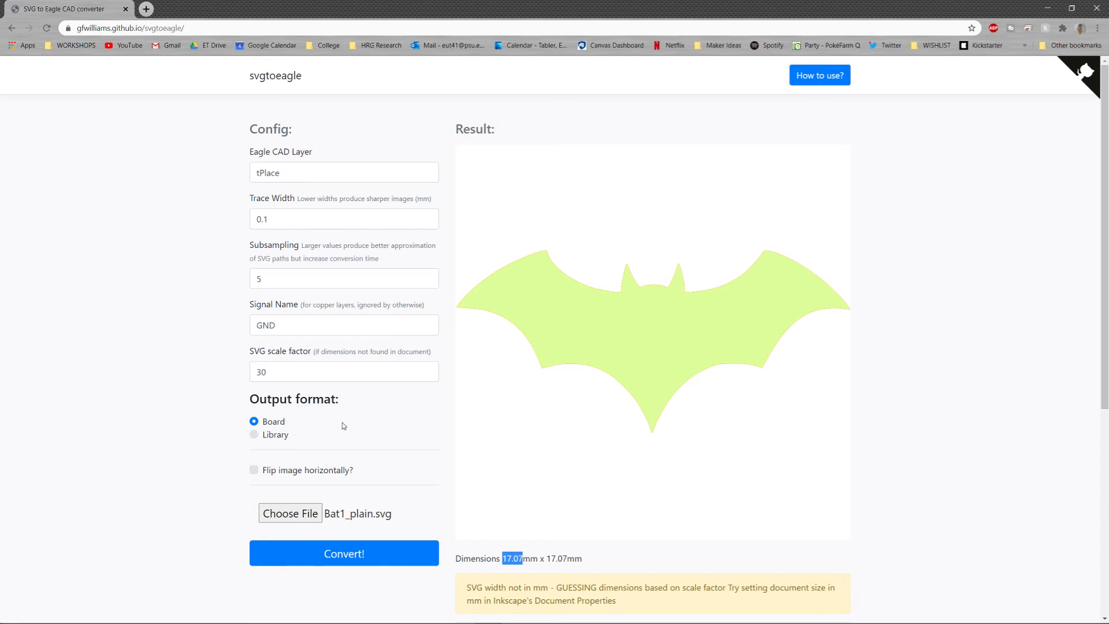
# Step: Convert Bat1_plain.svg once more with the current settings and download the generated EAGLE script
pyautogui.click(344, 553)
pyautogui.scroll(-4, 619, 364)
pyautogui.scroll(-2, 634, 341)
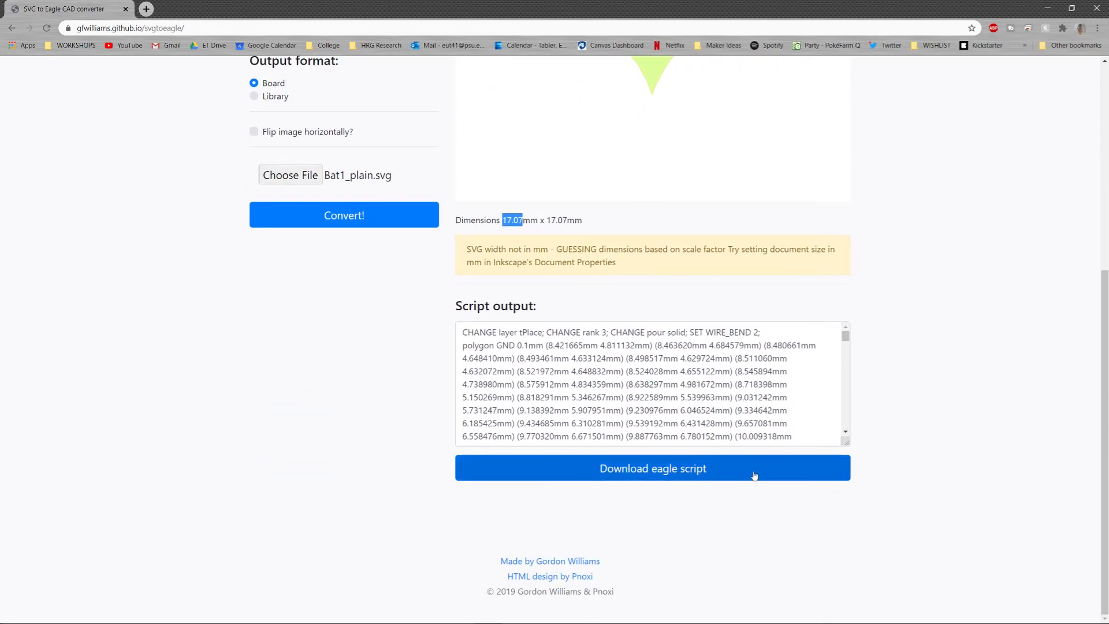
pyautogui.click(712, 473)
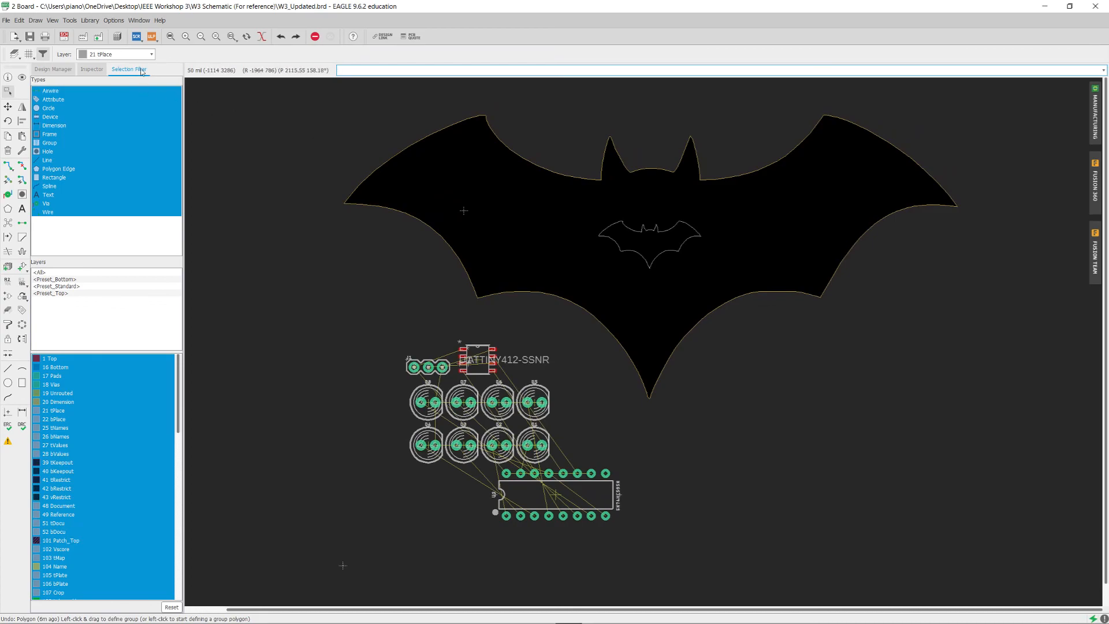
# Step: Switch back to the EAGLE board and run the script import_svg.scr from the Downloads folder
pyautogui.click(142, 39)
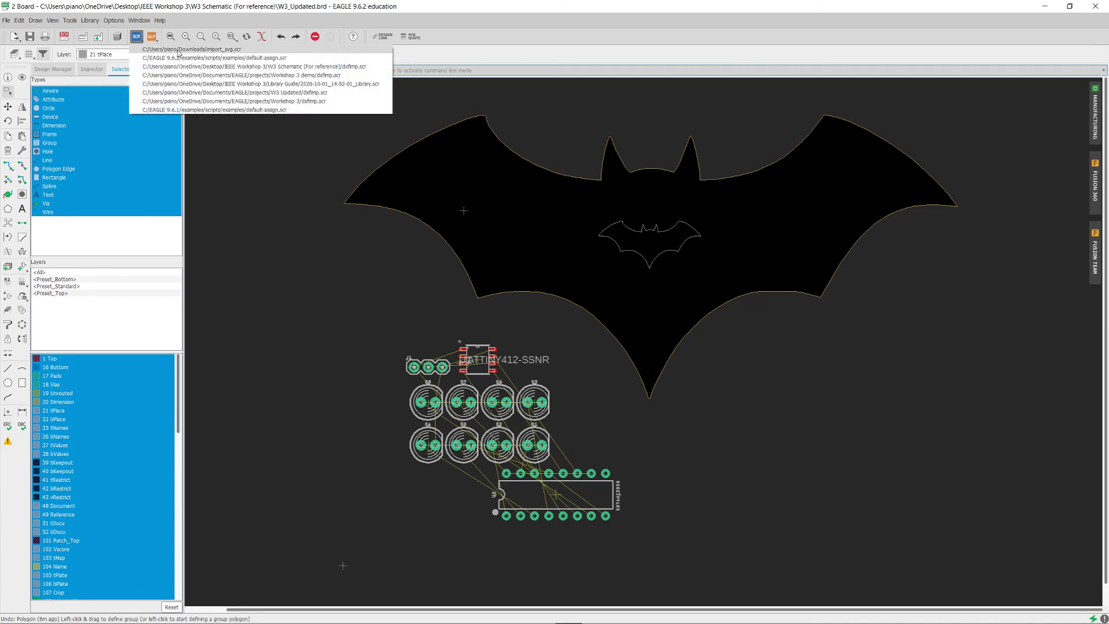
pyautogui.click(136, 38)
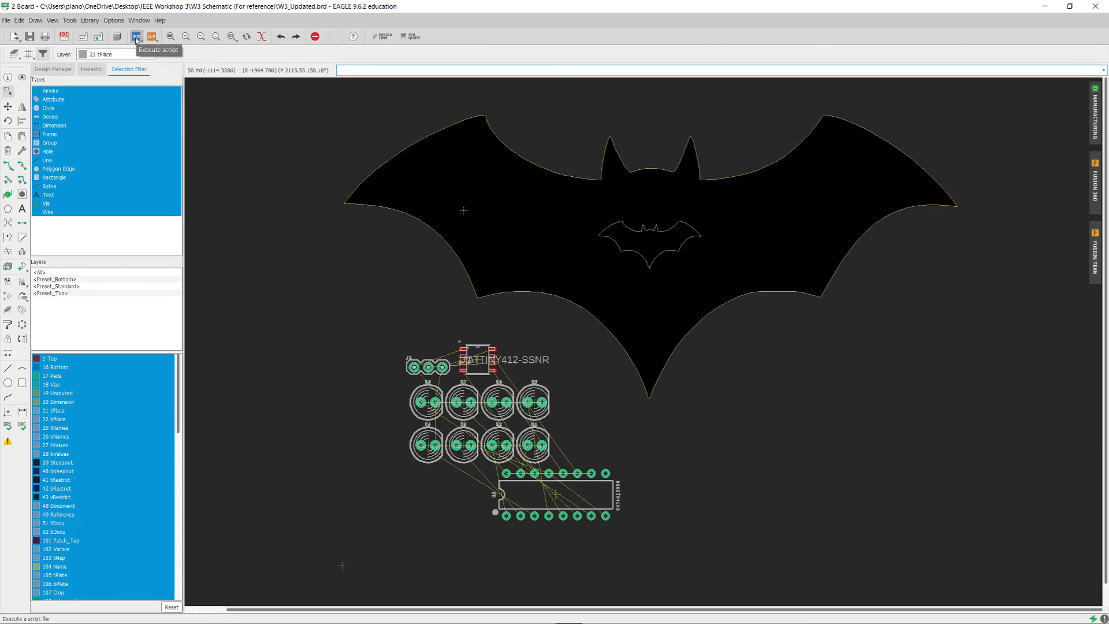
pyautogui.click(137, 38)
pyautogui.doubleClick(48, 140)
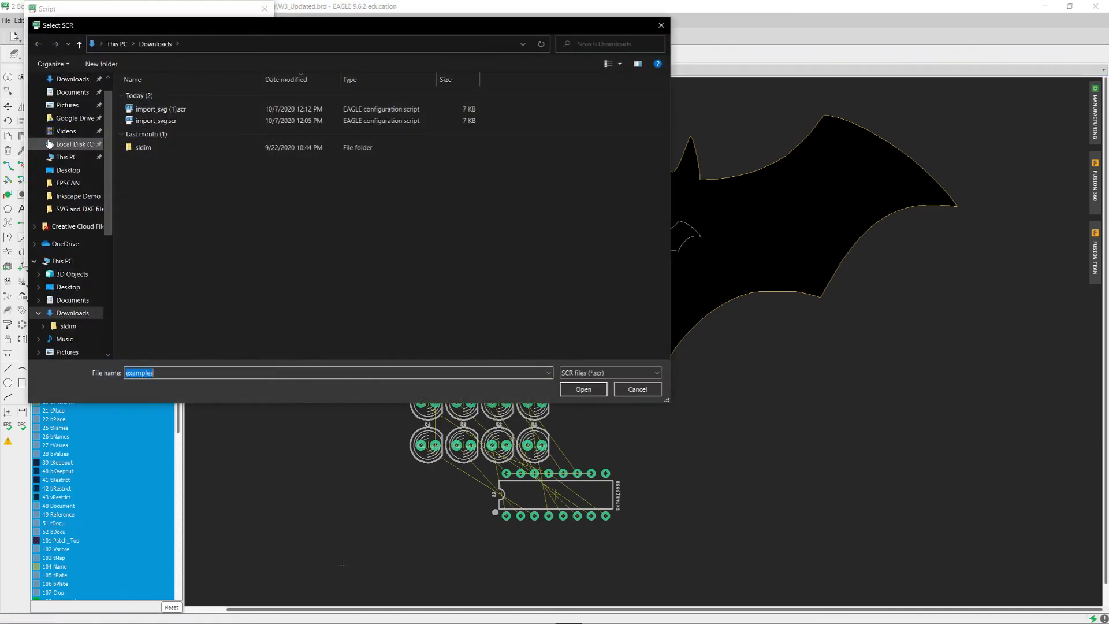
pyautogui.click(168, 124)
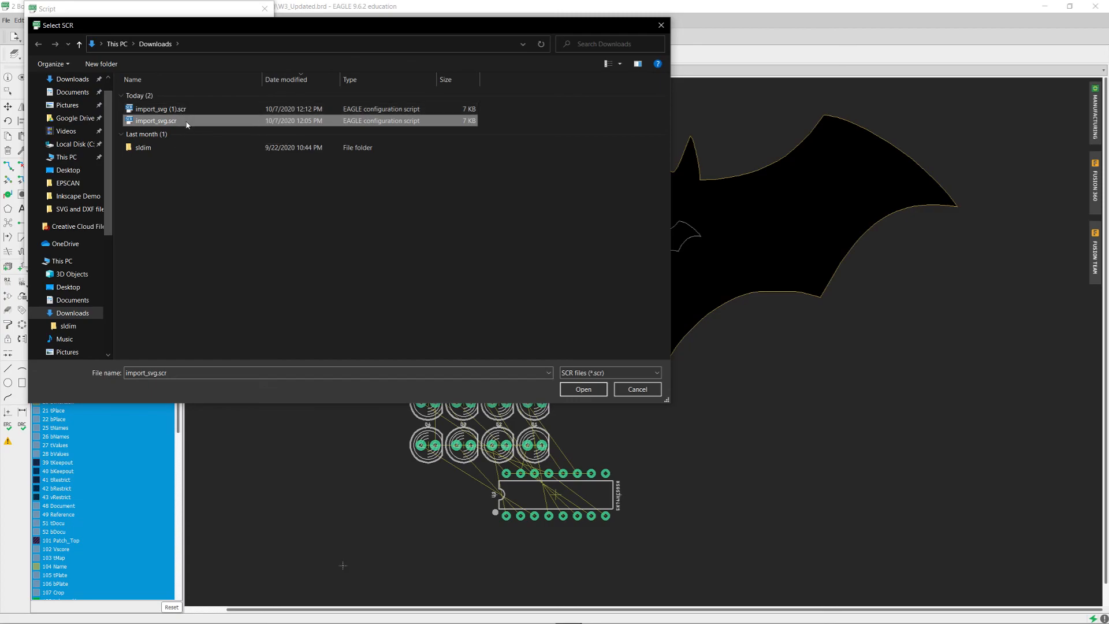
pyautogui.click(584, 390)
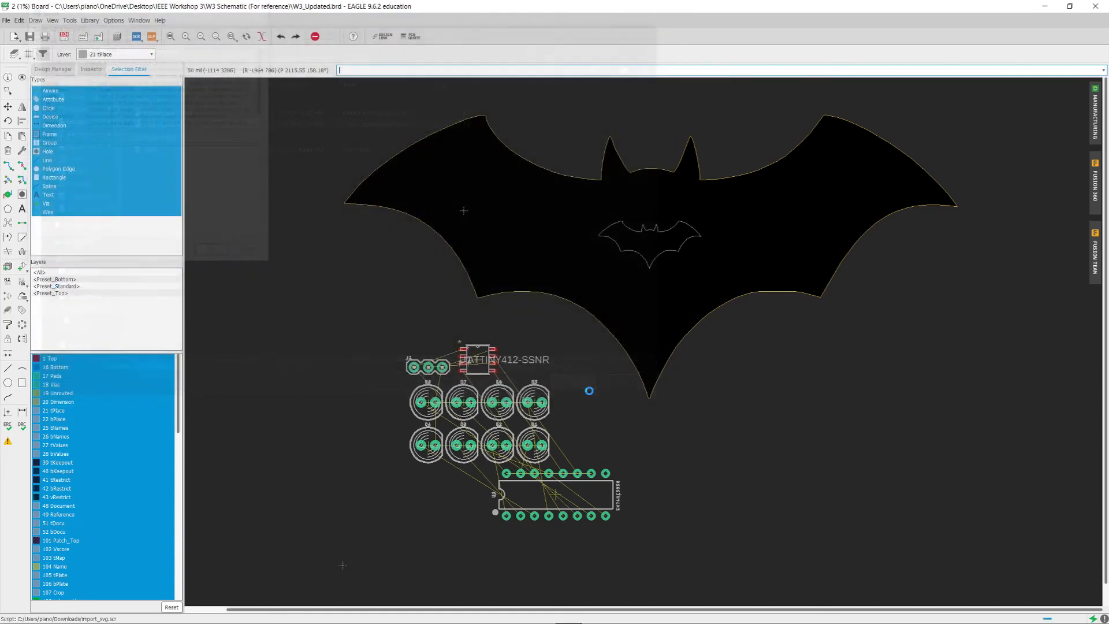
# Step: Select the entire imported filled bat polygon as a group
pyautogui.scroll(5, 369, 570)
pyautogui.scroll(2, 382, 515)
pyautogui.click(407, 350)
pyautogui.click(213, 183)
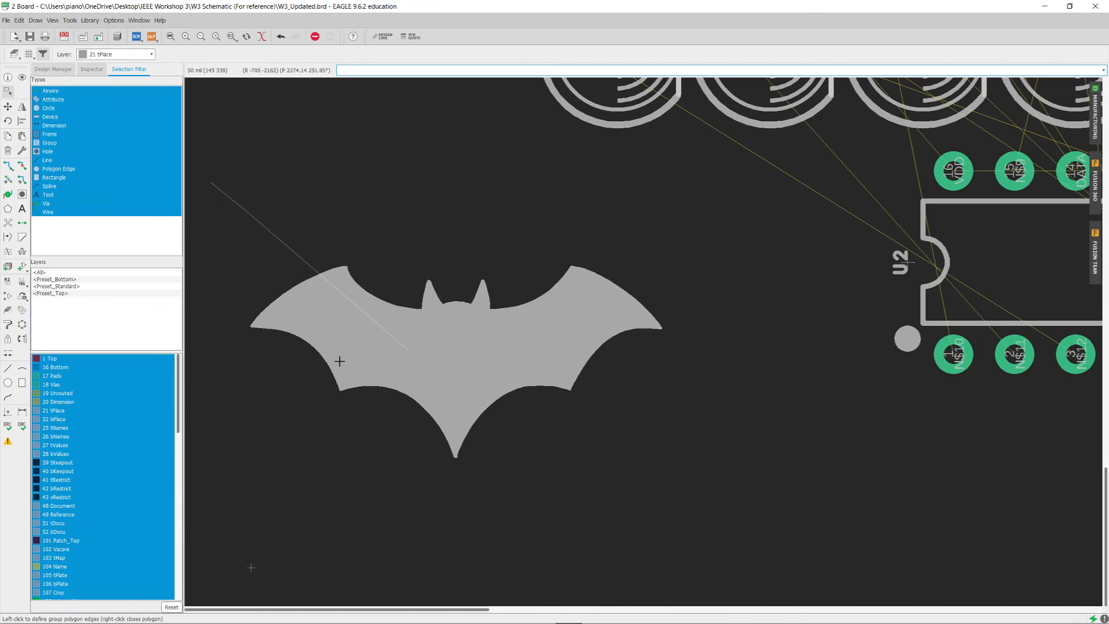
pyautogui.press('Escape')
pyautogui.moveTo(223, 228); pyautogui.dragTo(737, 536)
pyautogui.click(8, 107)
pyautogui.click(420, 311)
pyautogui.press('Escape')
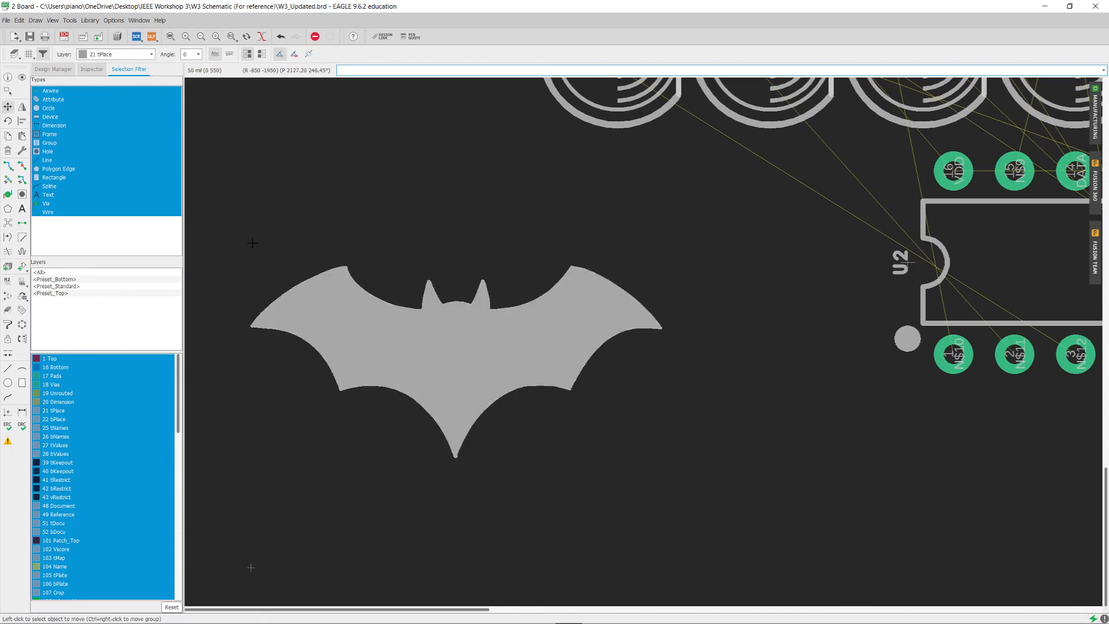
pyautogui.click(8, 91)
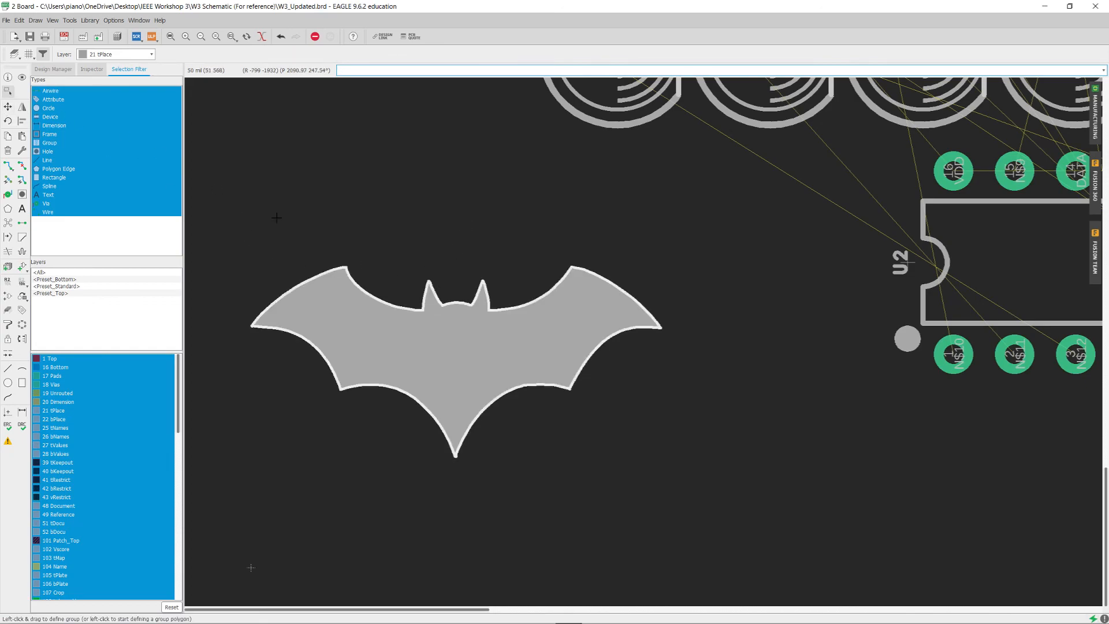
pyautogui.rightClick(362, 291)
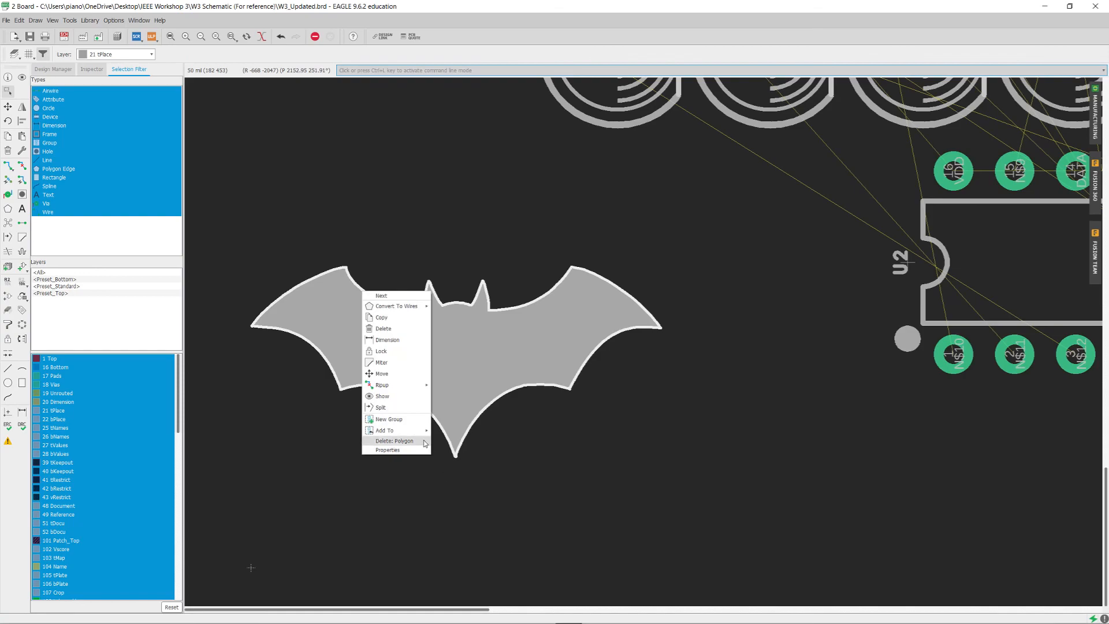
# Step: Move the filled bat group into the left wing of the large bat board outline
pyautogui.click(10, 109)
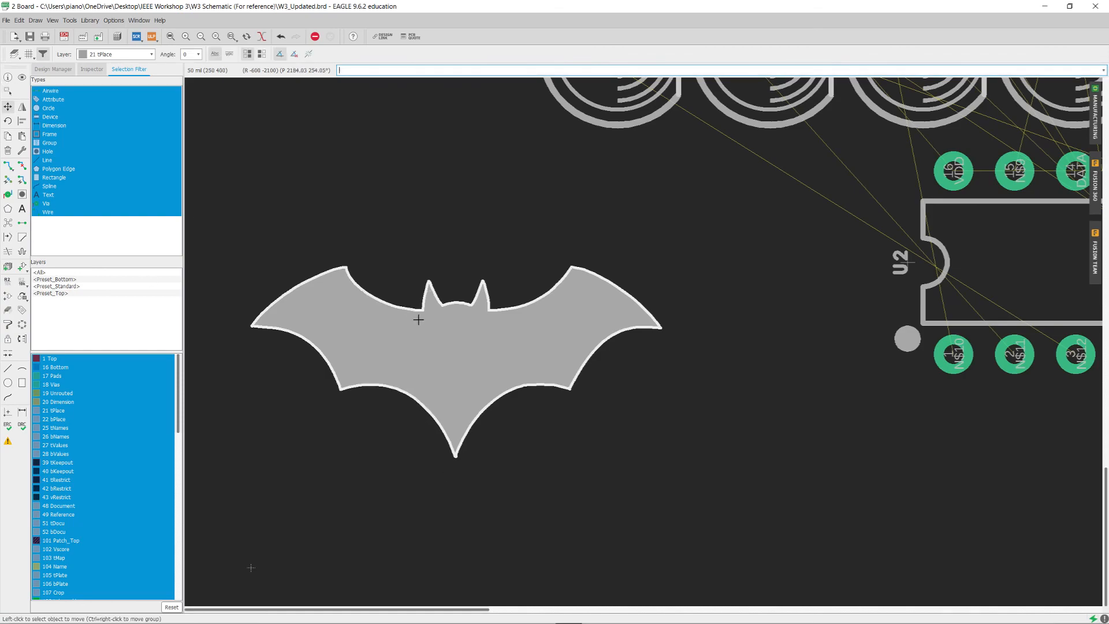
pyautogui.rightClick(412, 309)
pyautogui.click(467, 461)
pyautogui.scroll(-5, 404, 376)
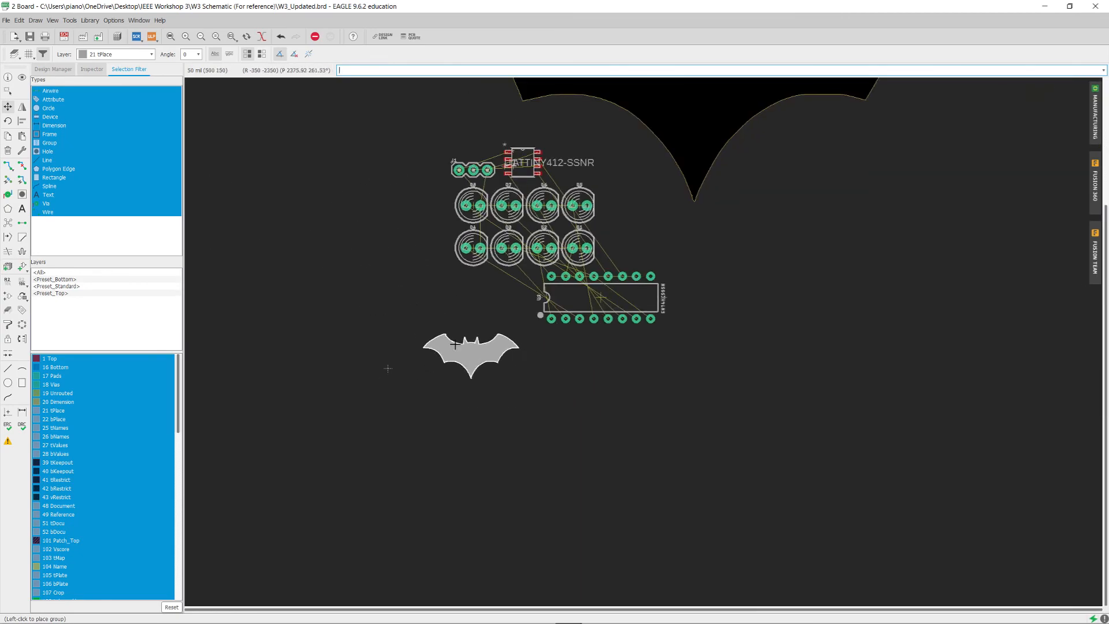
pyautogui.scroll(5, 454, 340)
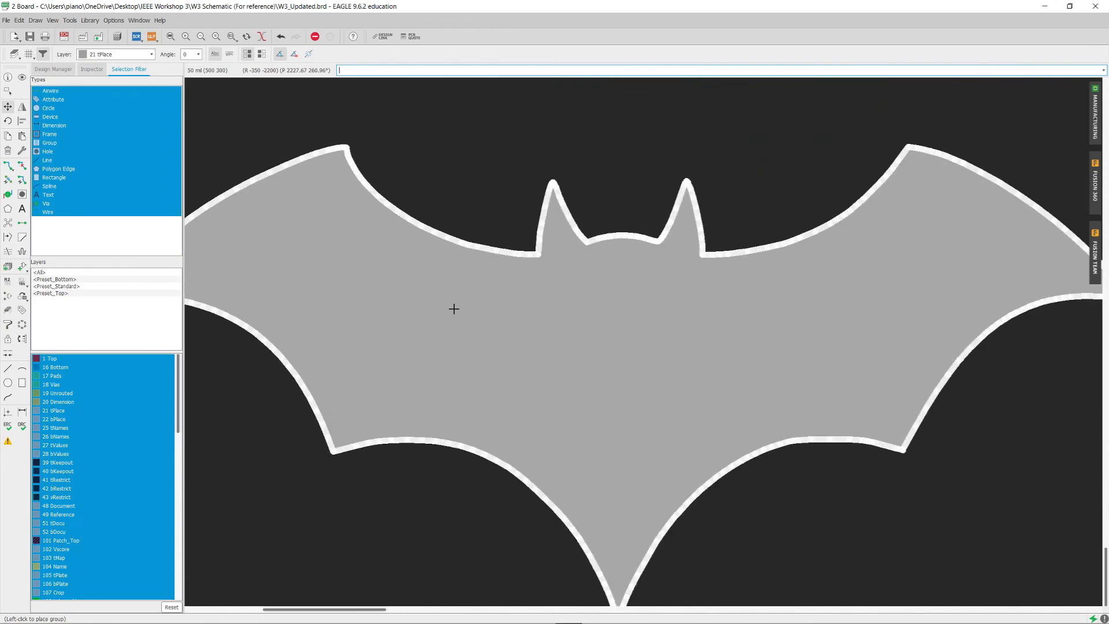
pyautogui.scroll(-1, 426, 223)
pyautogui.scroll(5, 429, 224)
pyautogui.scroll(-5, 429, 224)
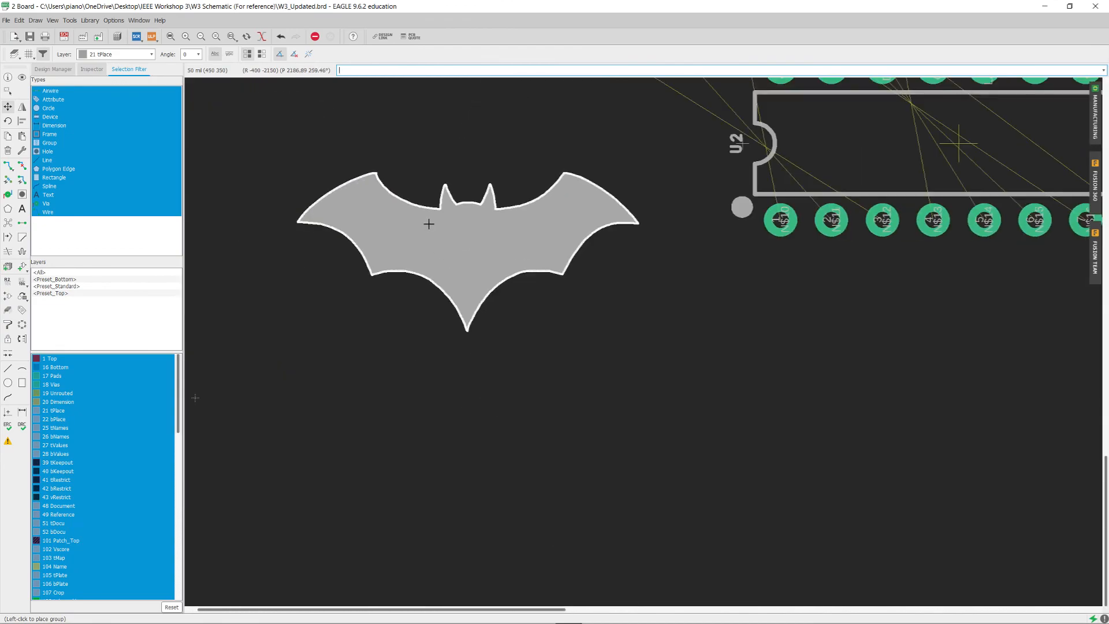
pyautogui.scroll(1, 457, 479)
pyautogui.moveTo(695, 191); pyautogui.dragTo(473, 396, button='middle')
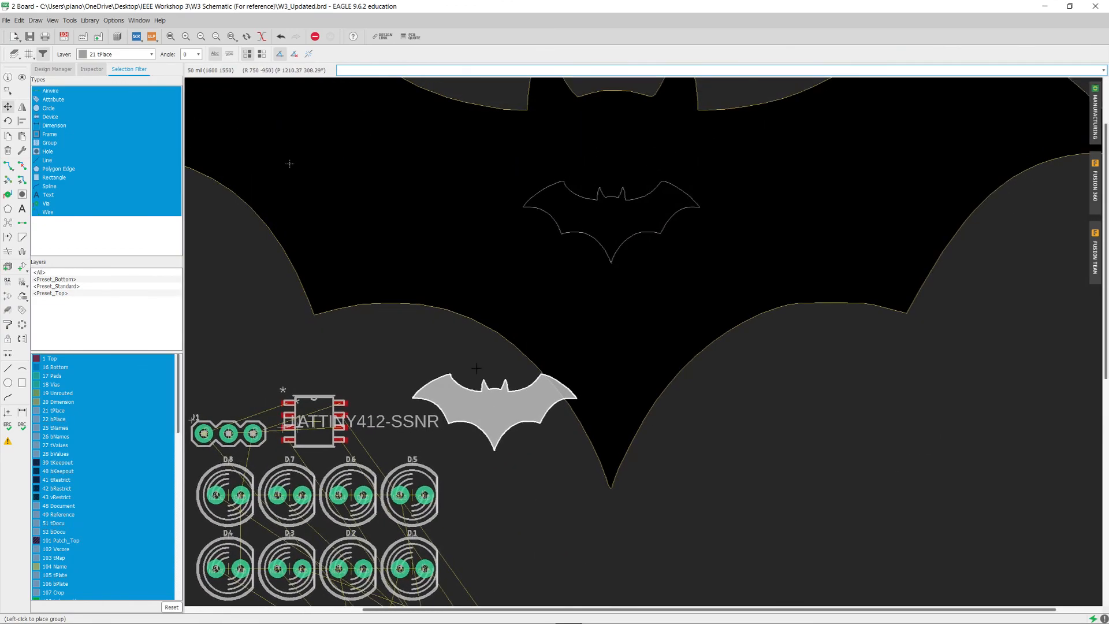
pyautogui.scroll(-1, 474, 351)
pyautogui.moveTo(440, 247); pyautogui.dragTo(560, 401, button='middle')
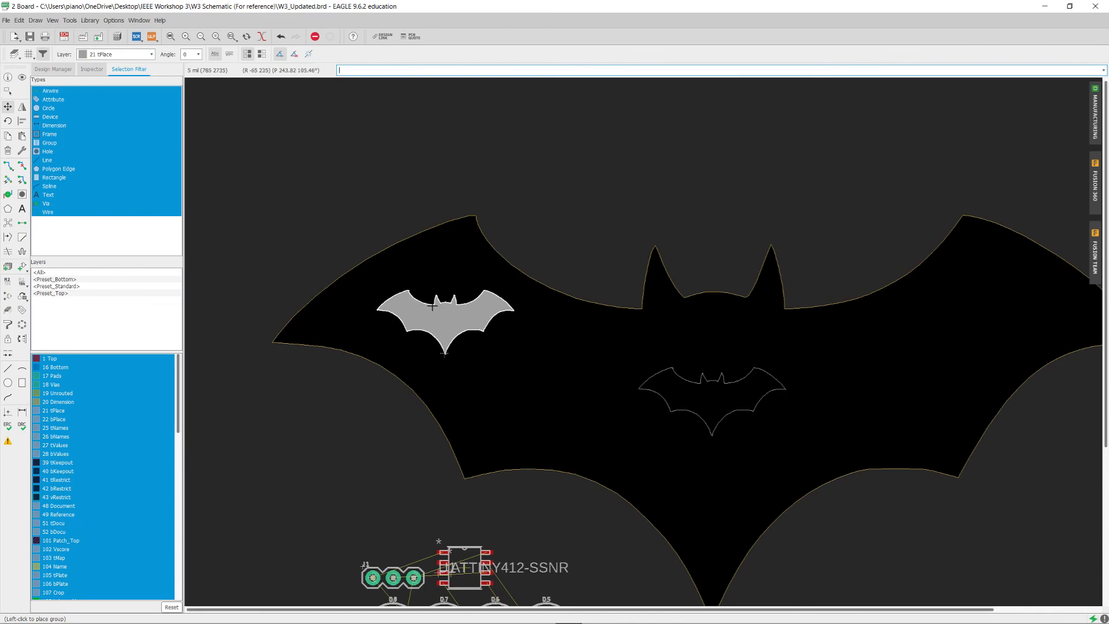
pyautogui.scroll(2, 430, 305)
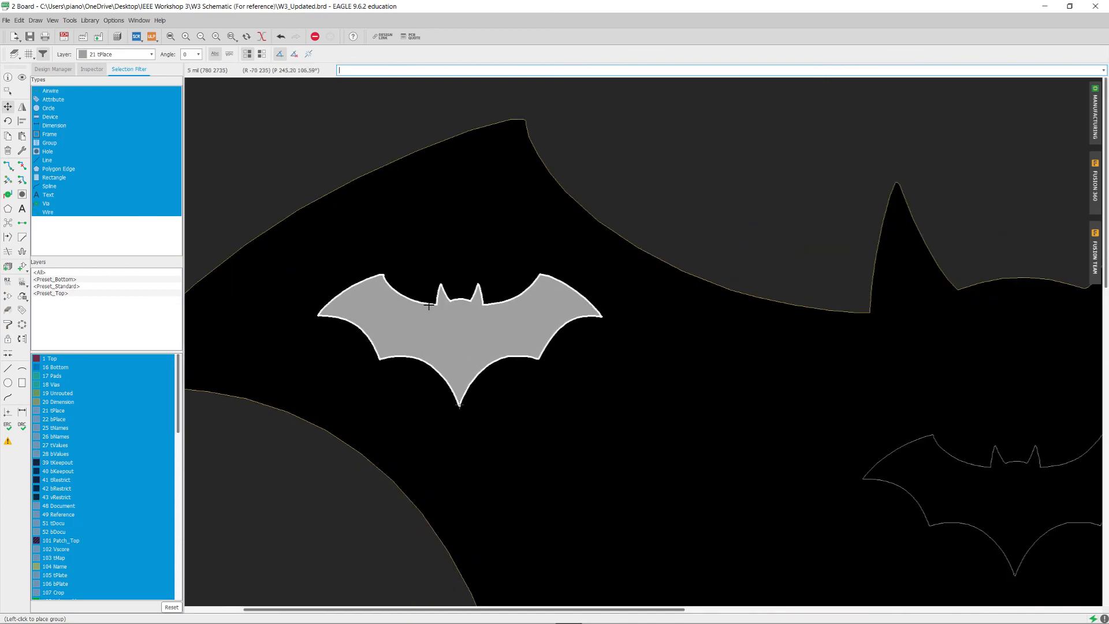
pyautogui.click(429, 304)
# Step: Examine the placed filled bat's edges and its fit inside the board outline next to the unfilled silkscreen bat
pyautogui.scroll(-3, 537, 404)
pyautogui.moveTo(508, 404)
pyautogui.mouseDown(button='middle')
pyautogui.moveTo(329, 263)
pyautogui.moveTo(530, 405)
pyautogui.mouseUp(button='middle')
pyautogui.scroll(-3, 530, 405)
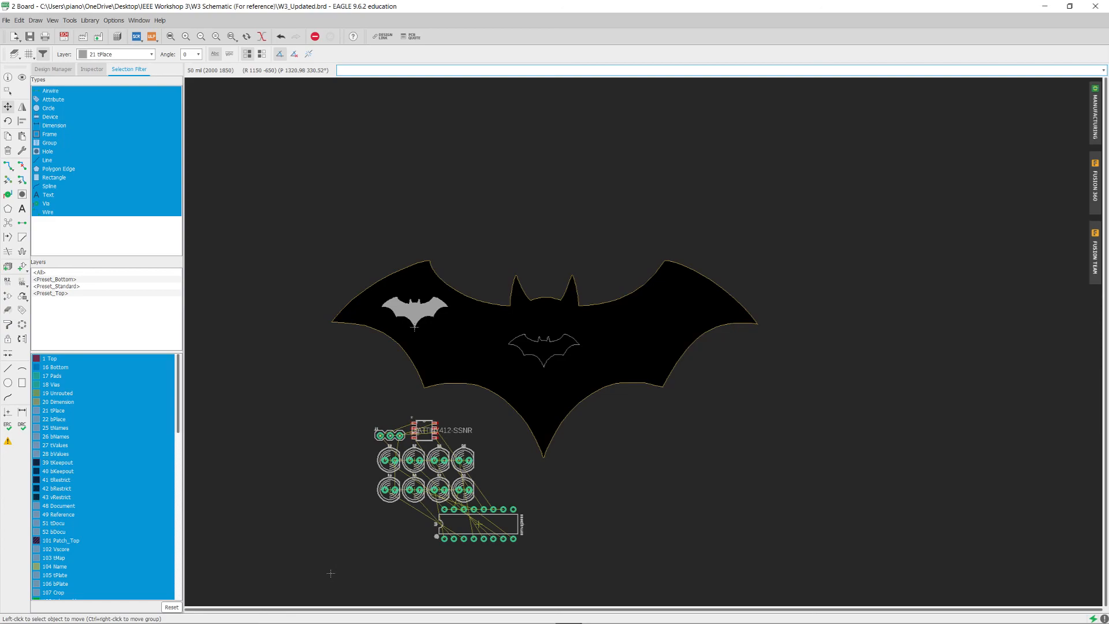
pyautogui.scroll(7, 414, 326)
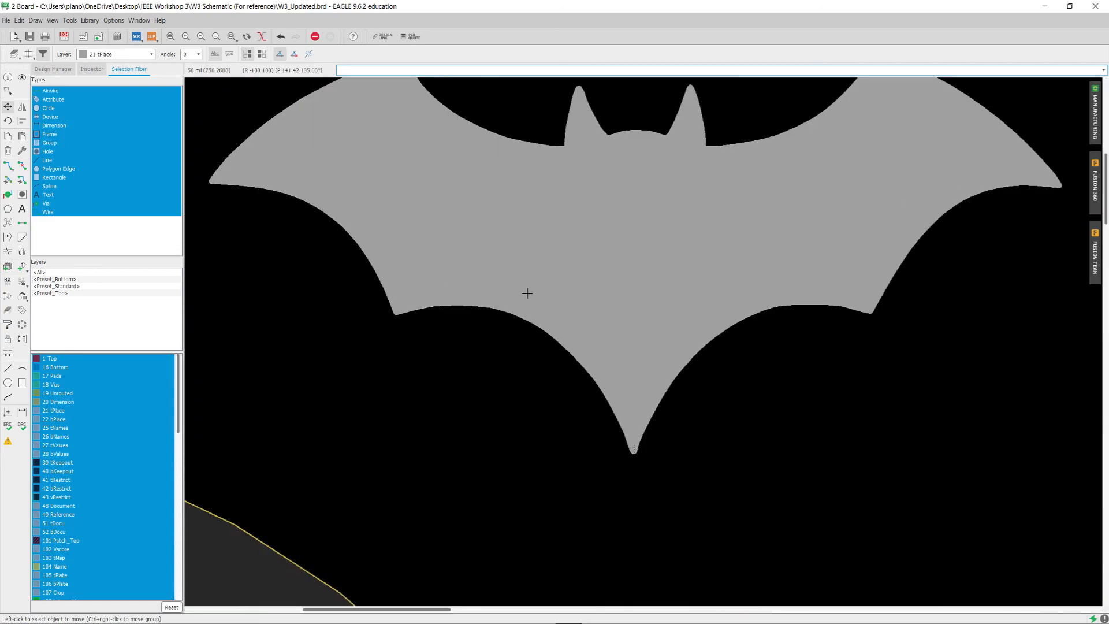
pyautogui.scroll(-6, 767, 296)
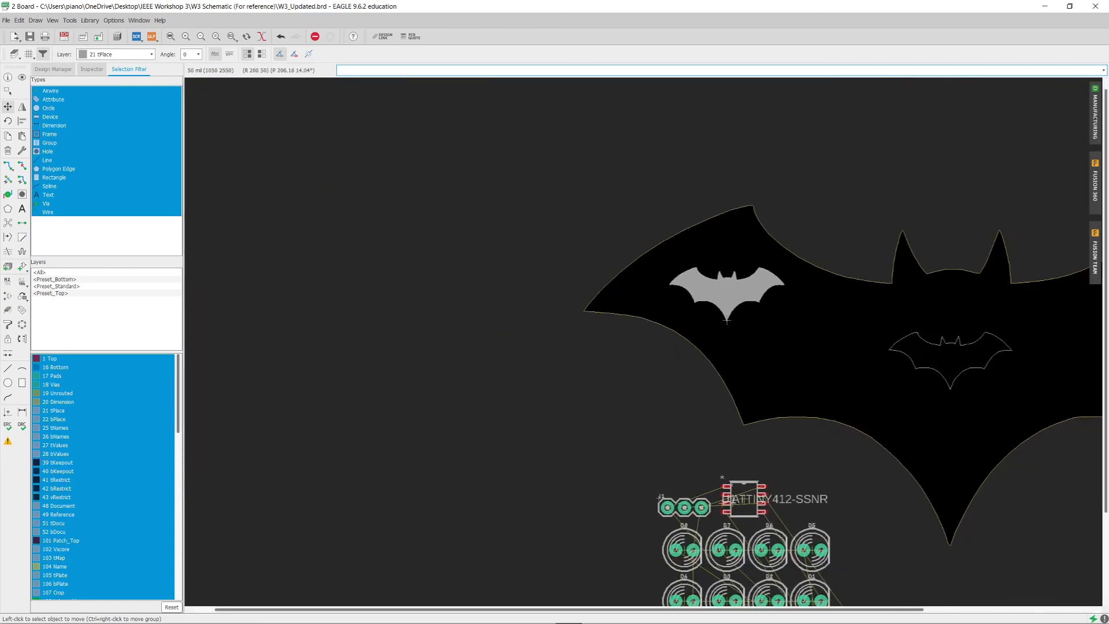
pyautogui.moveTo(749, 327); pyautogui.dragTo(425, 255, button='middle')
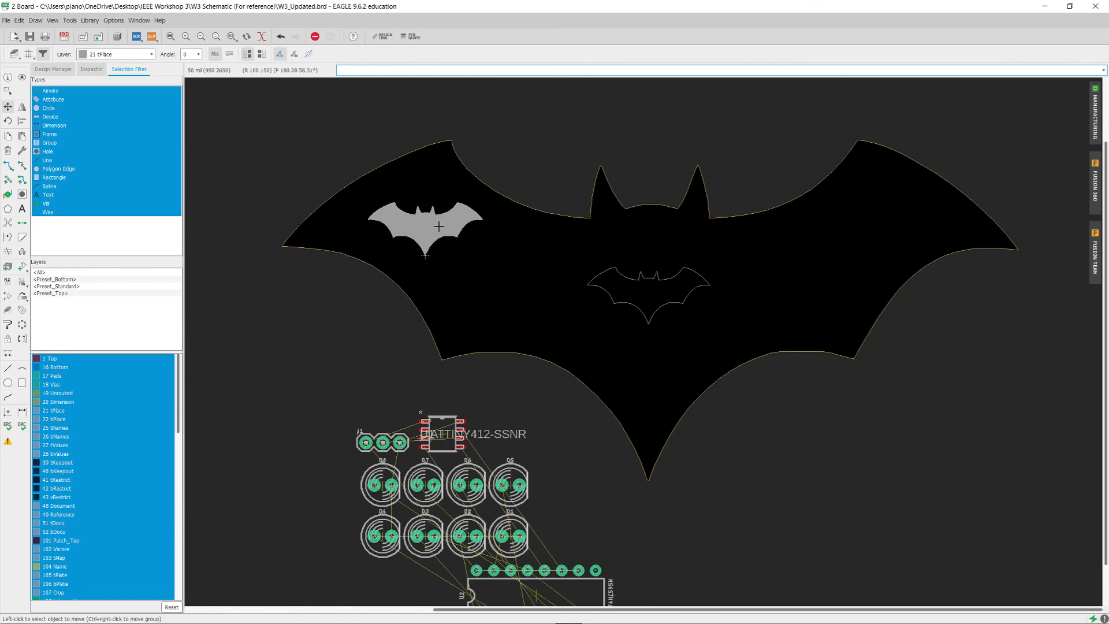
pyautogui.scroll(6, 439, 226)
pyautogui.scroll(-5, 439, 225)
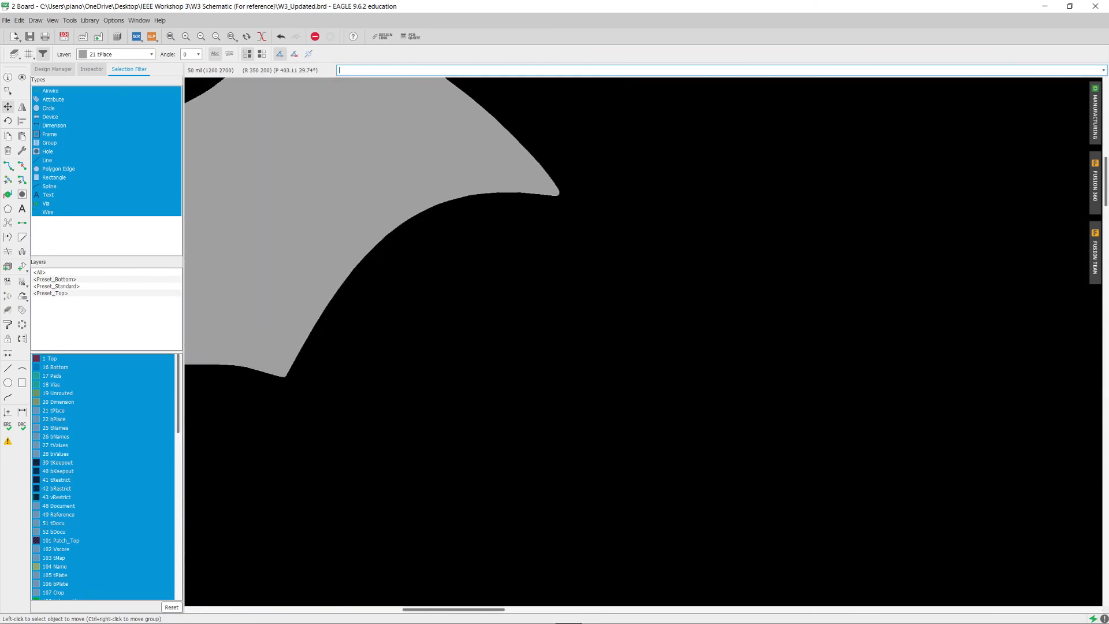
# Step: Compare the wing-tip edges of the unfilled and filled silkscreen bats up close, and review the whole board layout
pyautogui.scroll(6, 641, 240)
pyautogui.scroll(-5, 641, 239)
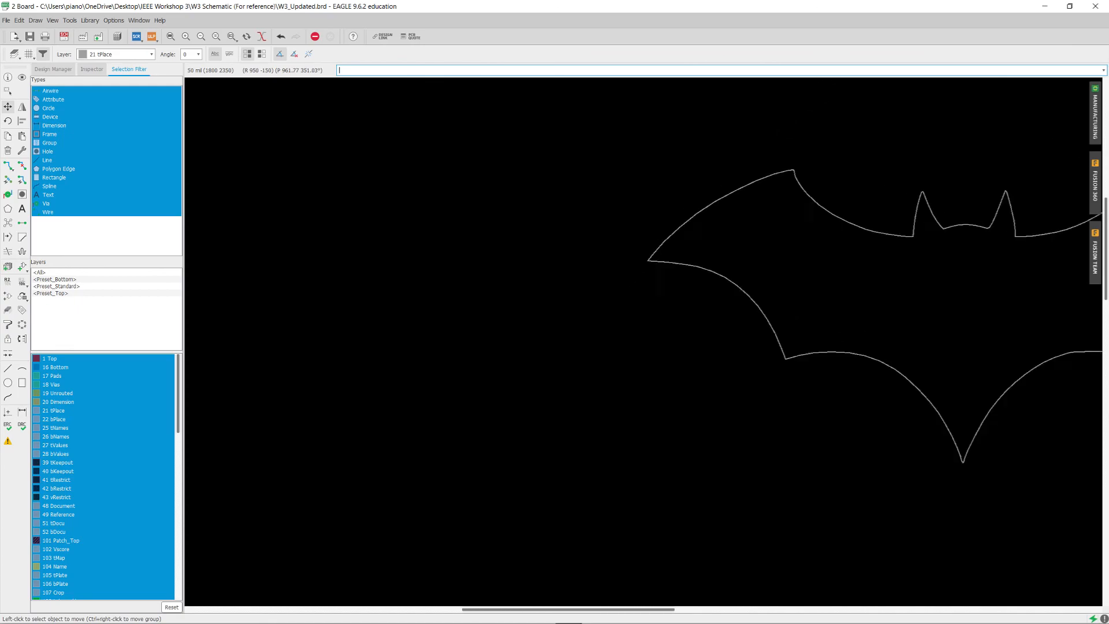
pyautogui.scroll(1, 570, 289)
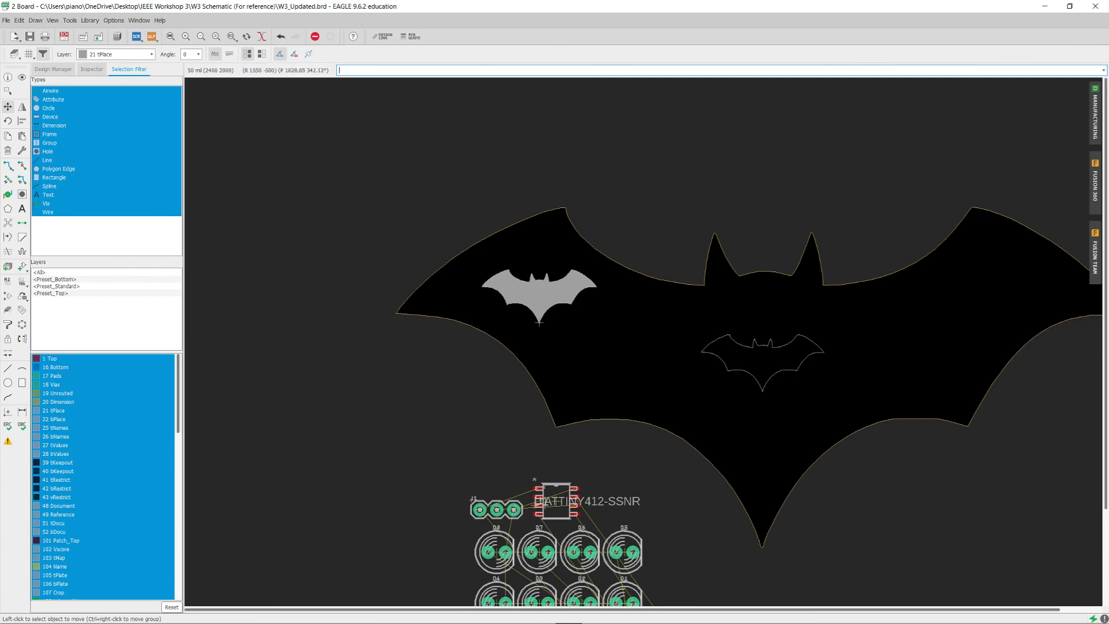
pyautogui.scroll(10, 802, 337)
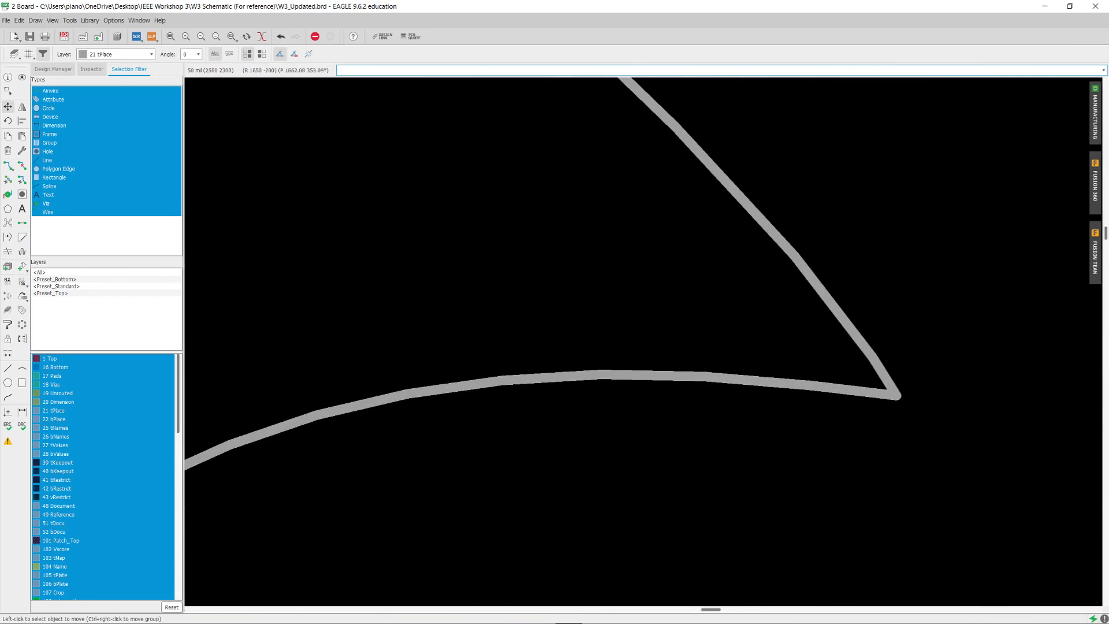
pyautogui.scroll(-10, 543, 374)
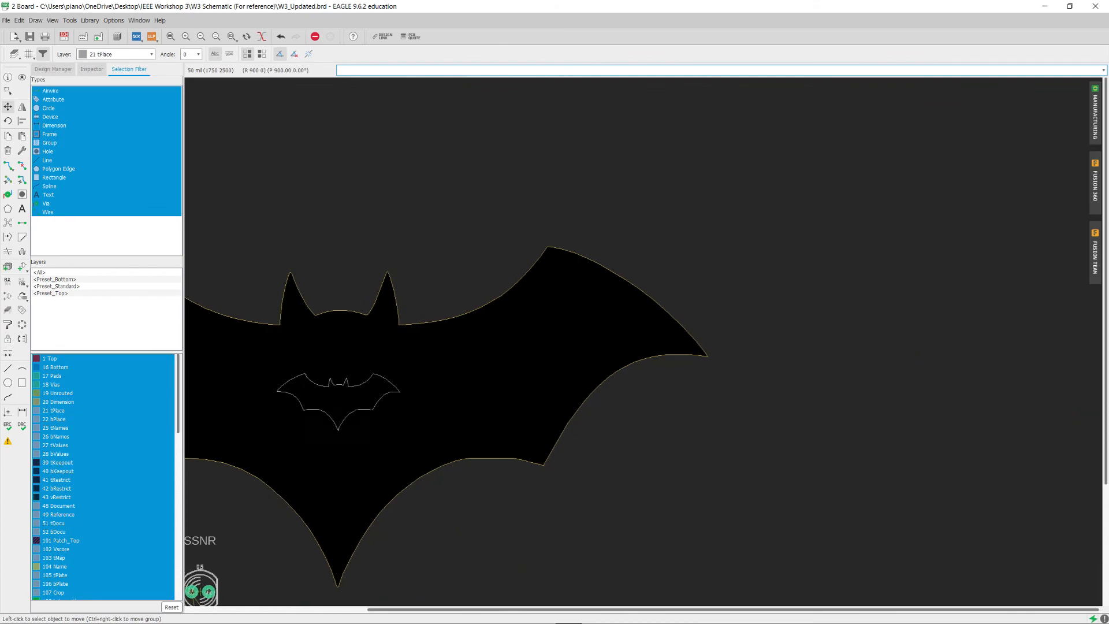
pyautogui.scroll(8, 543, 375)
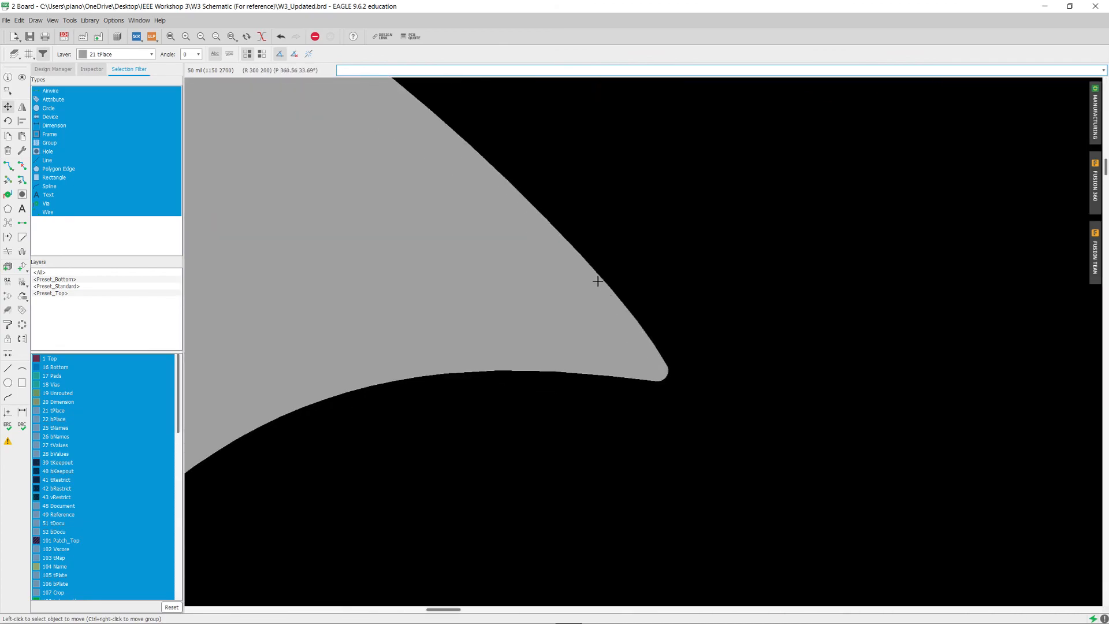
pyautogui.scroll(-10, 543, 374)
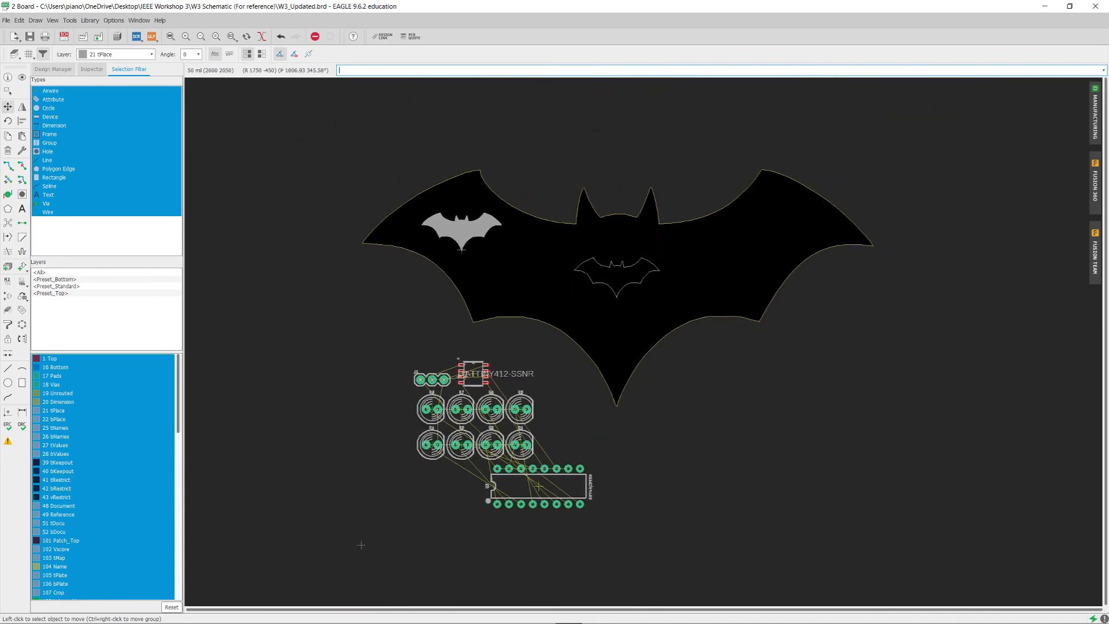
pyautogui.moveTo(362, 544); pyautogui.dragTo(345, 556, button='middle')
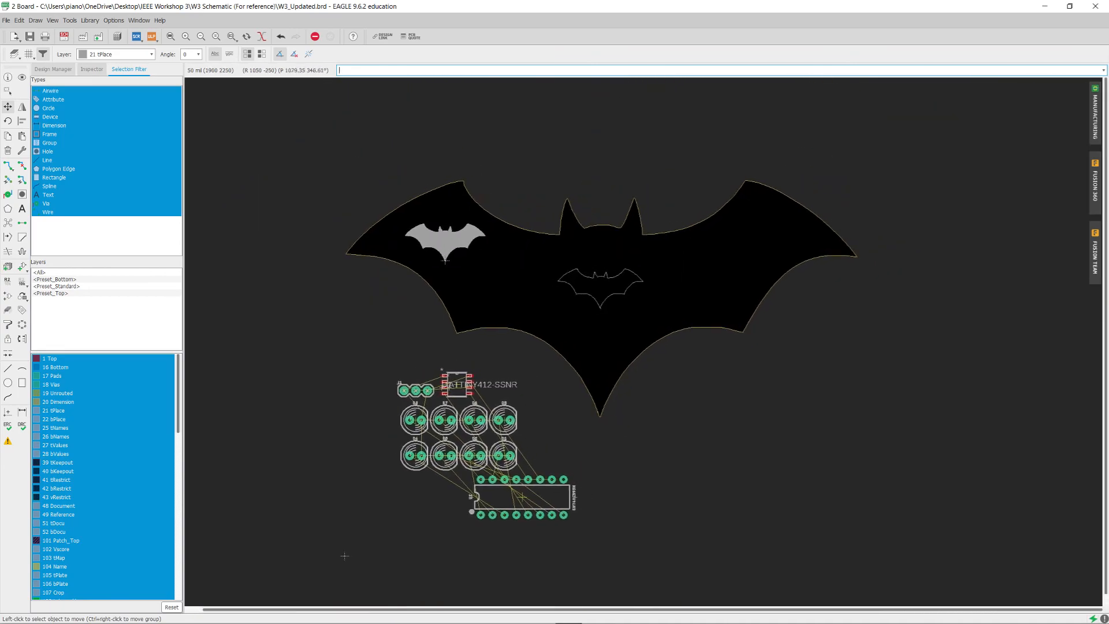